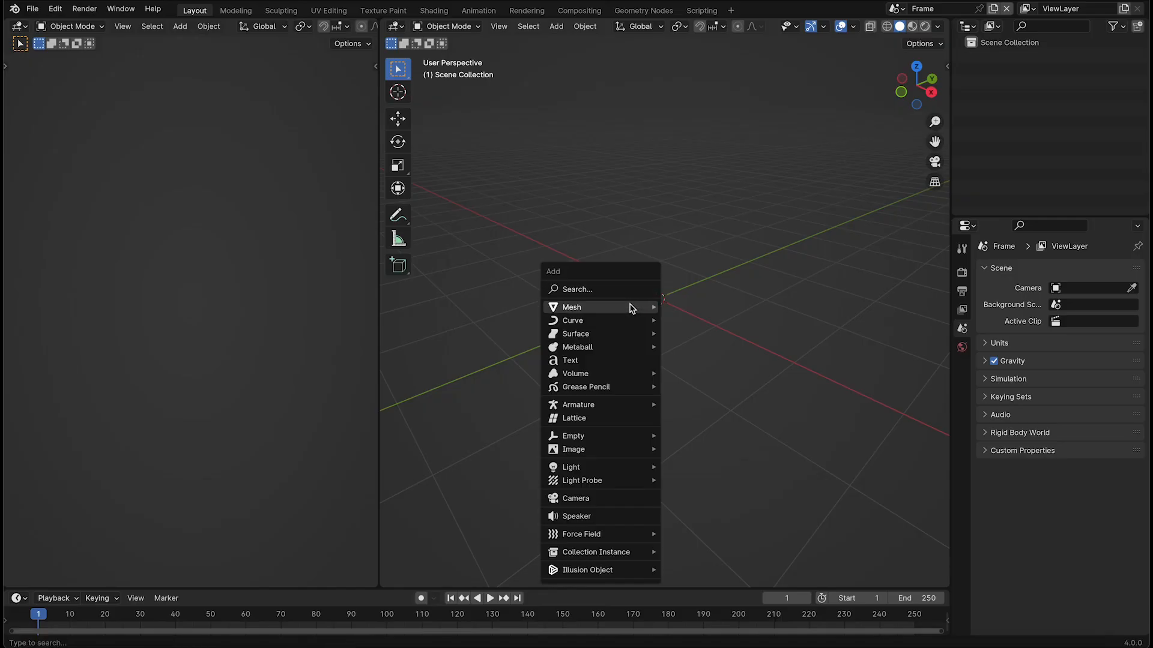
Add a mesh circle and delete the vertices on its negative X side to make a half circle
left_click(715, 337)
key("Tab")
key("grave")
left_click(705, 270)
middle_click_drag(705, 269, 710, 328, "shift")
left_click_drag(604, 196, 496, 464)
key("x")
left_click(586, 297)
key("Tab")
middle_click_drag(584, 293, 602, 215)
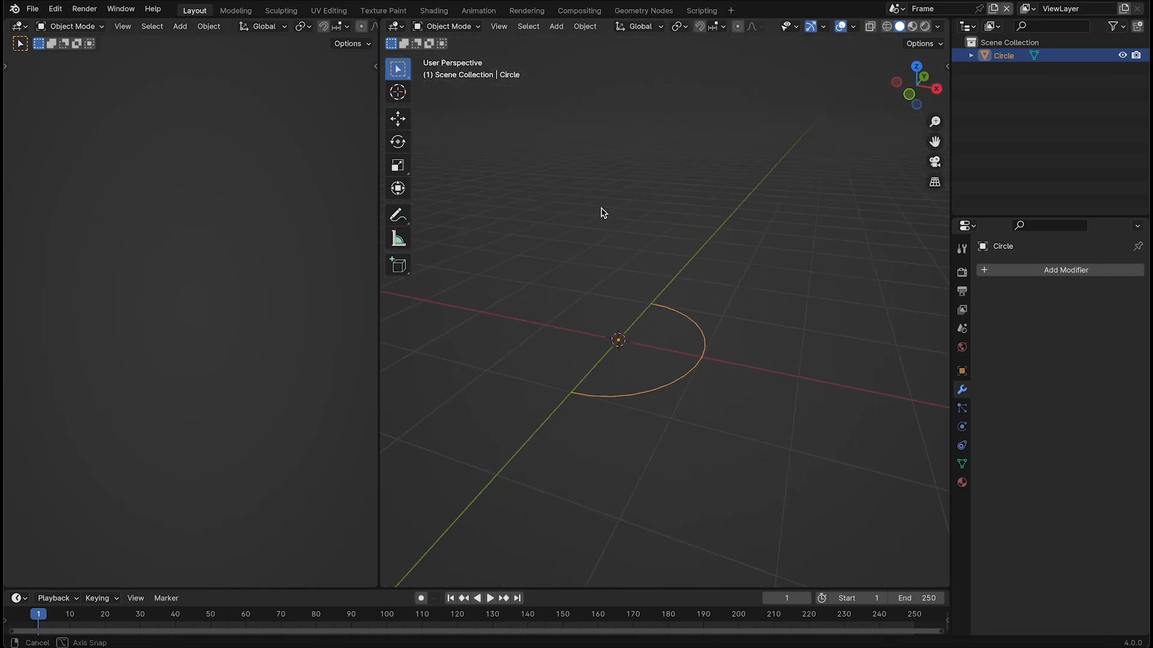
Rotate the half circle's geometry 90° about the X axis so it stands upright
key("Tab")
type("rz90x")
key("Return")
middle_click_drag(631, 283, 632, 260)
key("Tab")
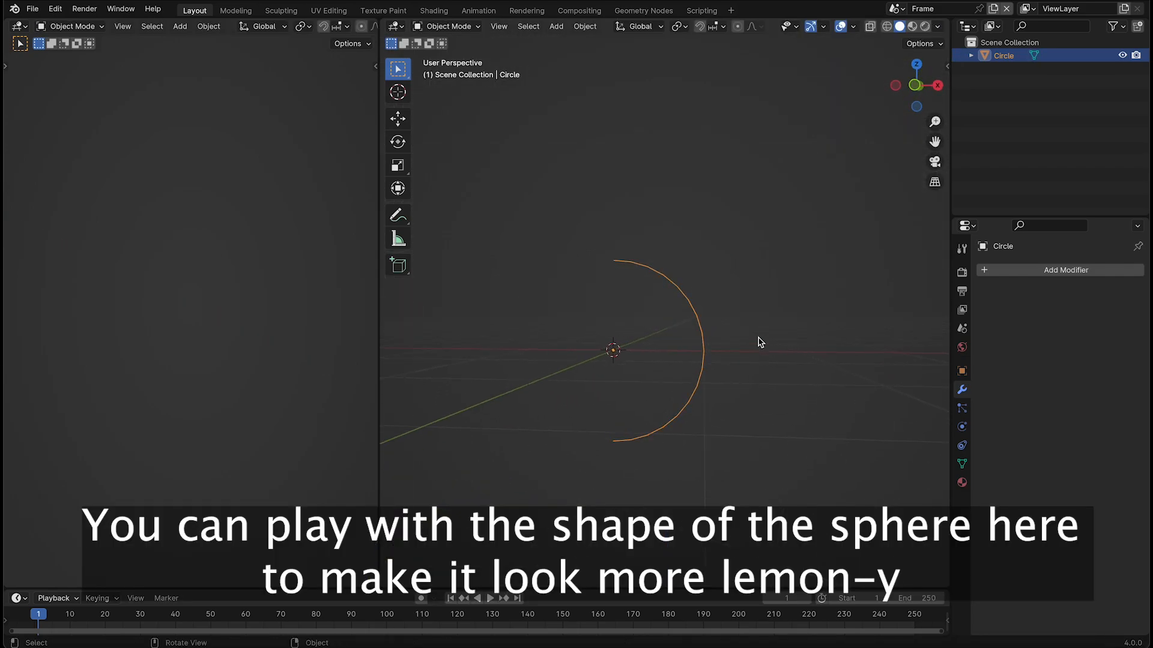
Add a Screw modifier to the half circle and a camera to the scene
key("shift+a")
left_click(1039, 267)
left_click(1003, 330)
middle_click_drag(807, 306, 771, 311)
left_click(768, 313)
key("shift+a")
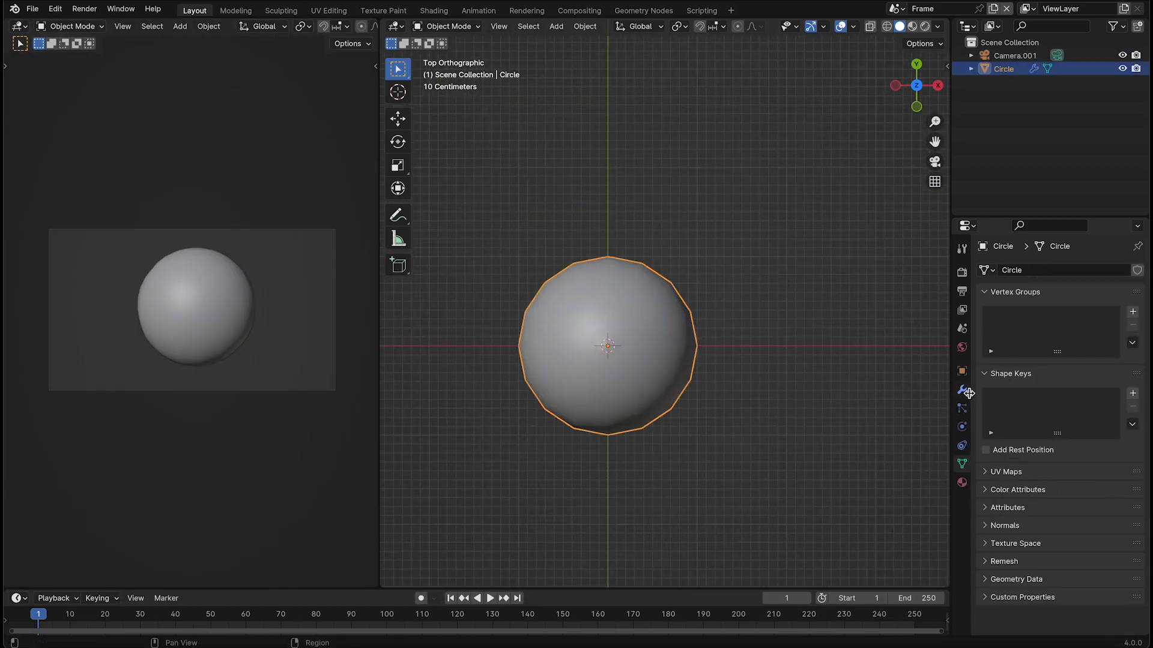
left_click(963, 390)
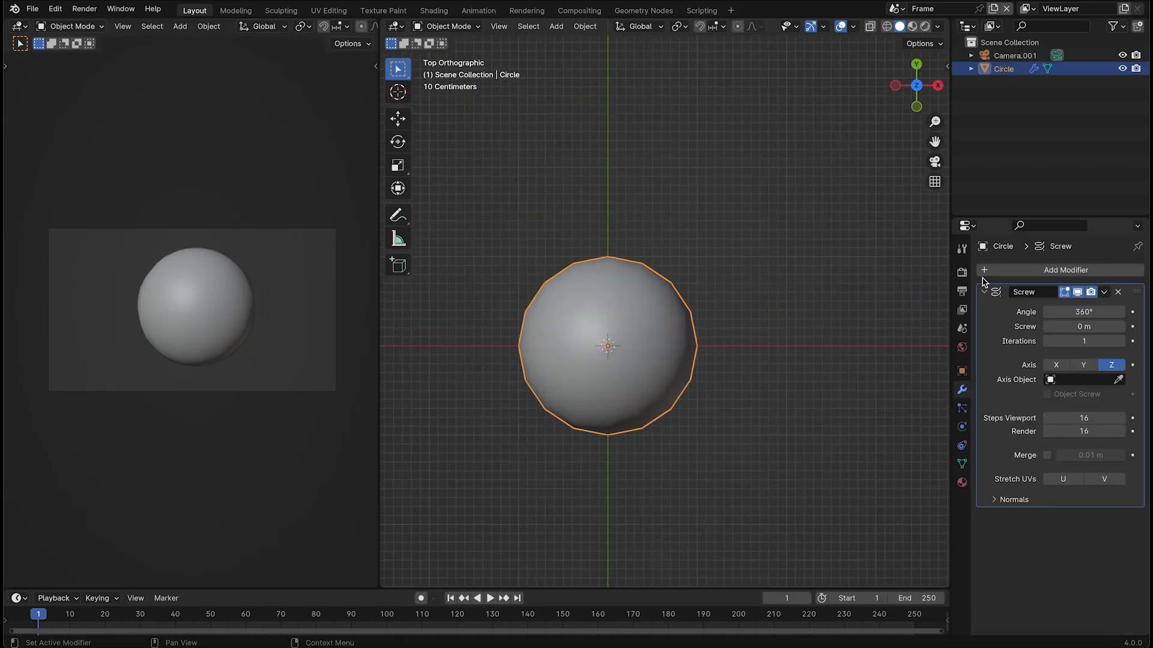
Add a Subdivision Surface modifier to the sphere after the Screw modifier
left_click(985, 292)
double_click(1000, 270)
type("su")
key("Return")
left_click(985, 310)
left_click(736, 346)
middle_click_drag(737, 347, 790, 296)
Add a cube around the sphere and raise its top vertices along Z to about 1.36 m
key("shift+a")
left_click(823, 100)
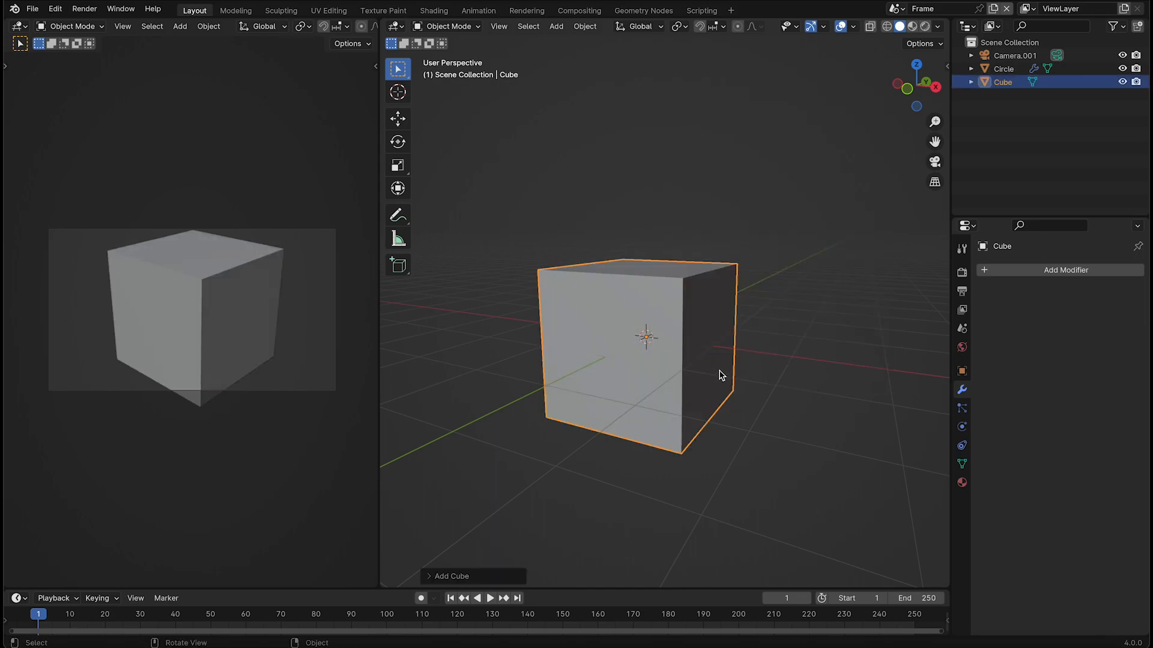
middle_click_drag(722, 376, 757, 373)
key("Tab")
left_click_drag(490, 227, 783, 310)
key("g")
key("z")
left_click(782, 276)
key("Tab")
middle_click_drag(796, 327, 767, 332)
middle_click_drag(828, 370, 824, 404)
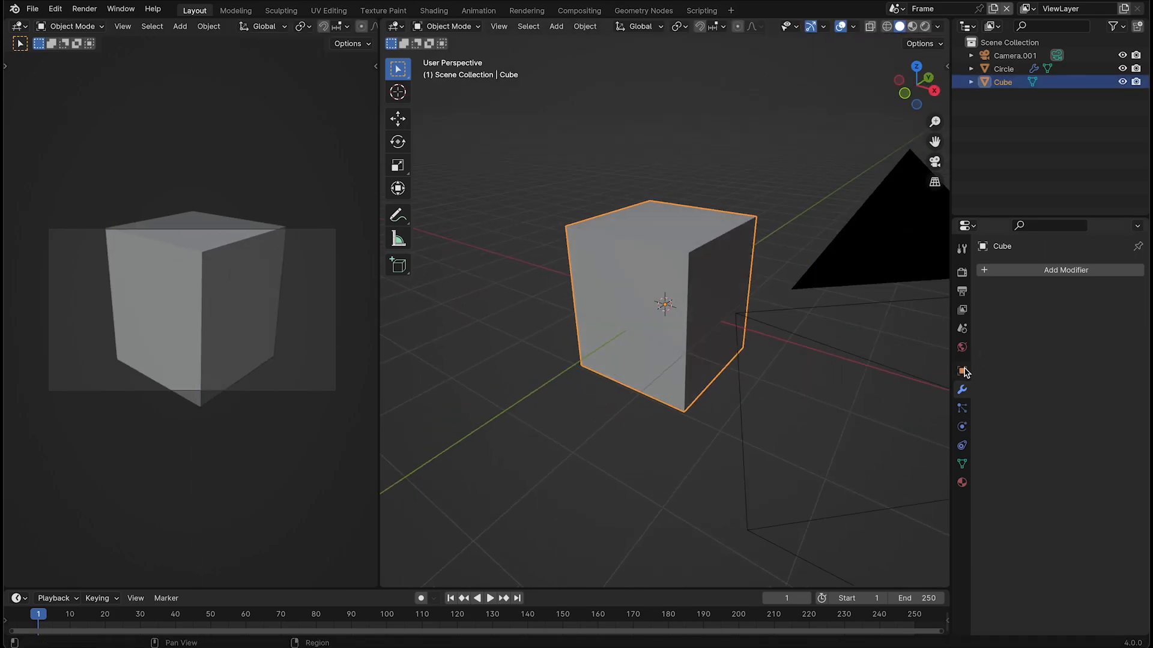
Set the cube's viewport display to Wire and move it up to sit just above the sphere
left_click(962, 372)
left_click(1083, 539)
scroll(1083, 540, "down", 4)
left_click(1084, 570)
left_click(1072, 603)
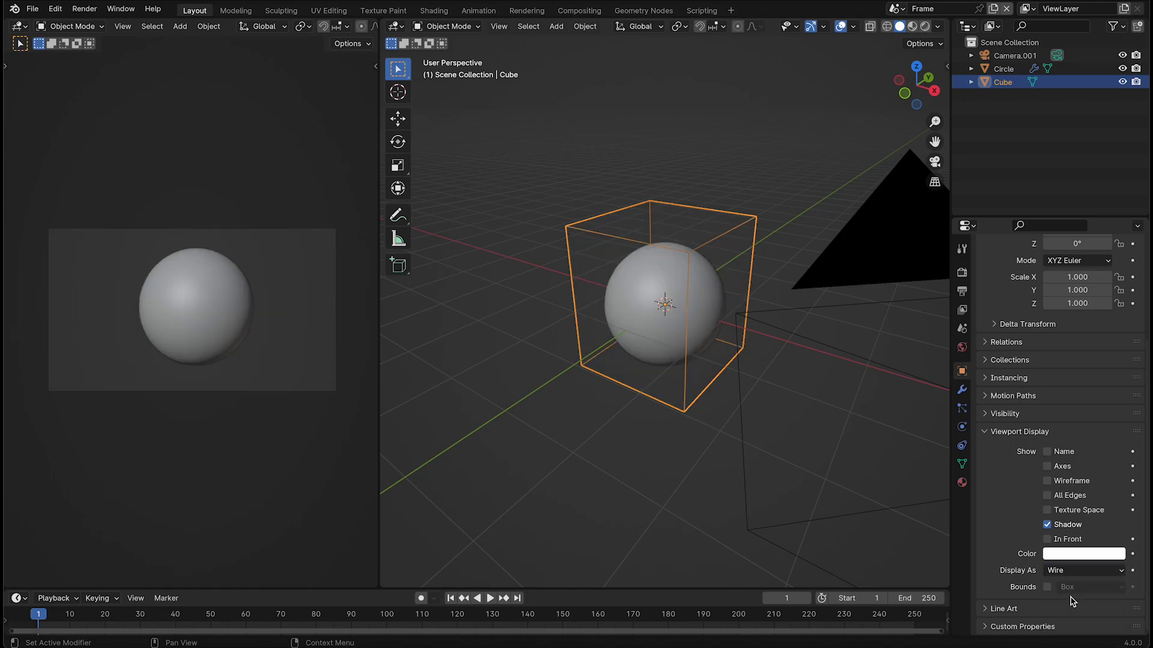
key("grave")
left_click(600, 368)
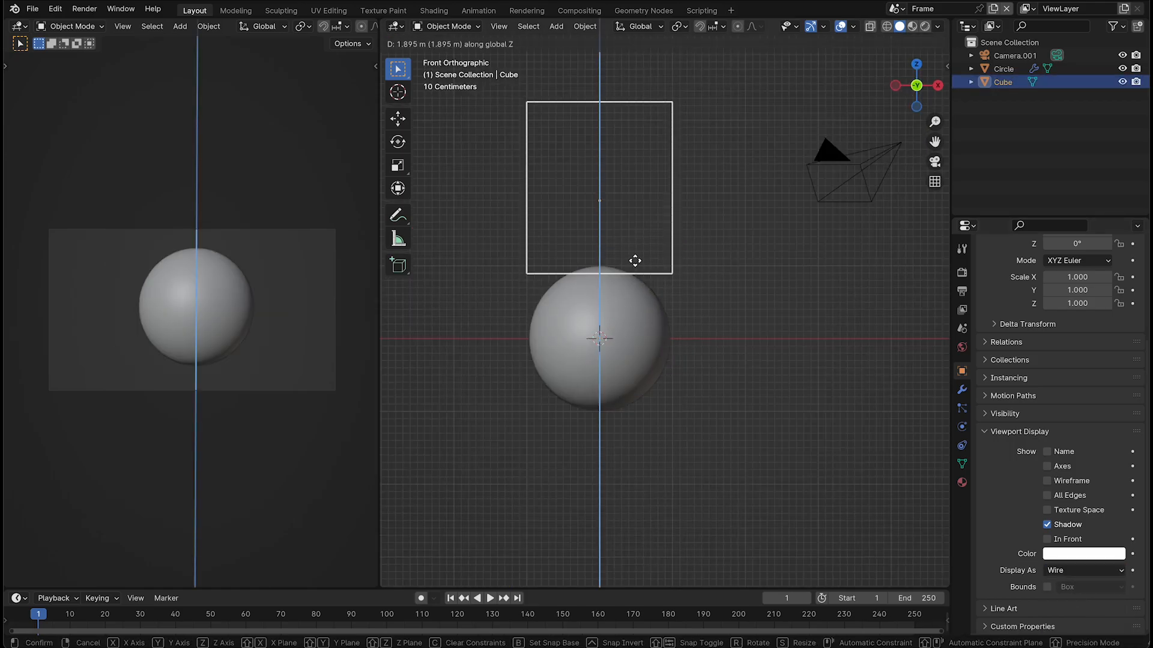
Add a Geometry Nodes modifier to the sphere with a new node group named Reveal
left_click(640, 334)
left_click(962, 390)
left_click(1044, 269)
type("ge")
left_click(995, 306)
middle_click_drag(832, 300, 773, 358)
scroll(772, 321, "up", 2)
left_click(1075, 350)
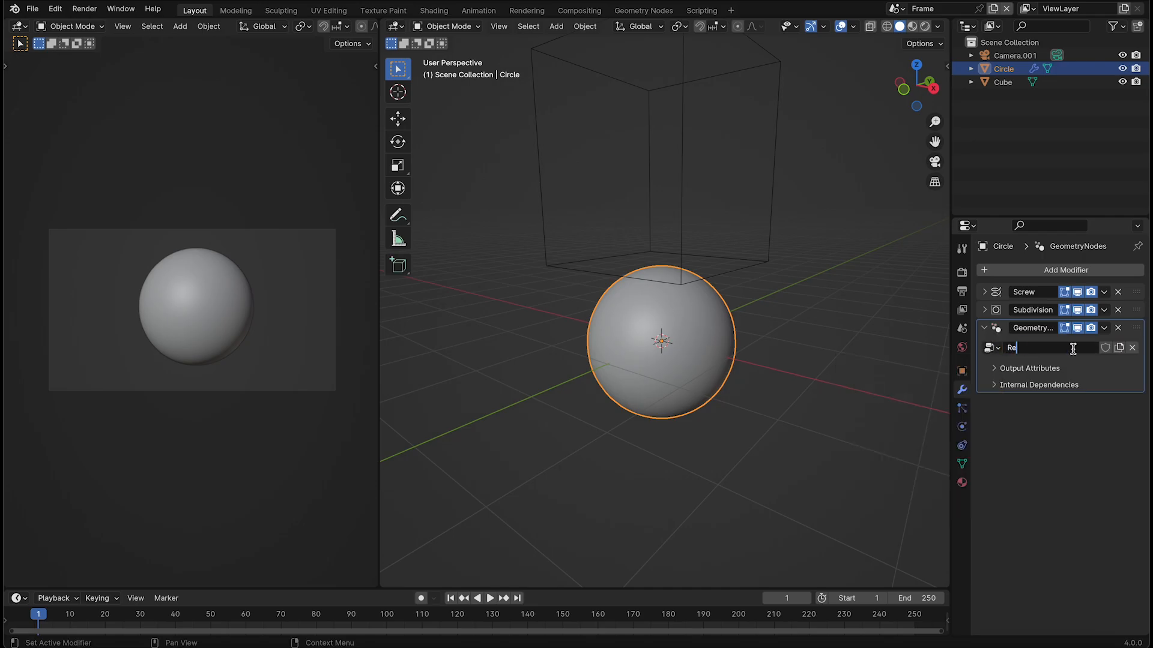
Switch to the Geometry Nodes workspace and rename the sphere Lemon and the cube Reveal
left_click(643, 10)
scroll(728, 211, "down", 5)
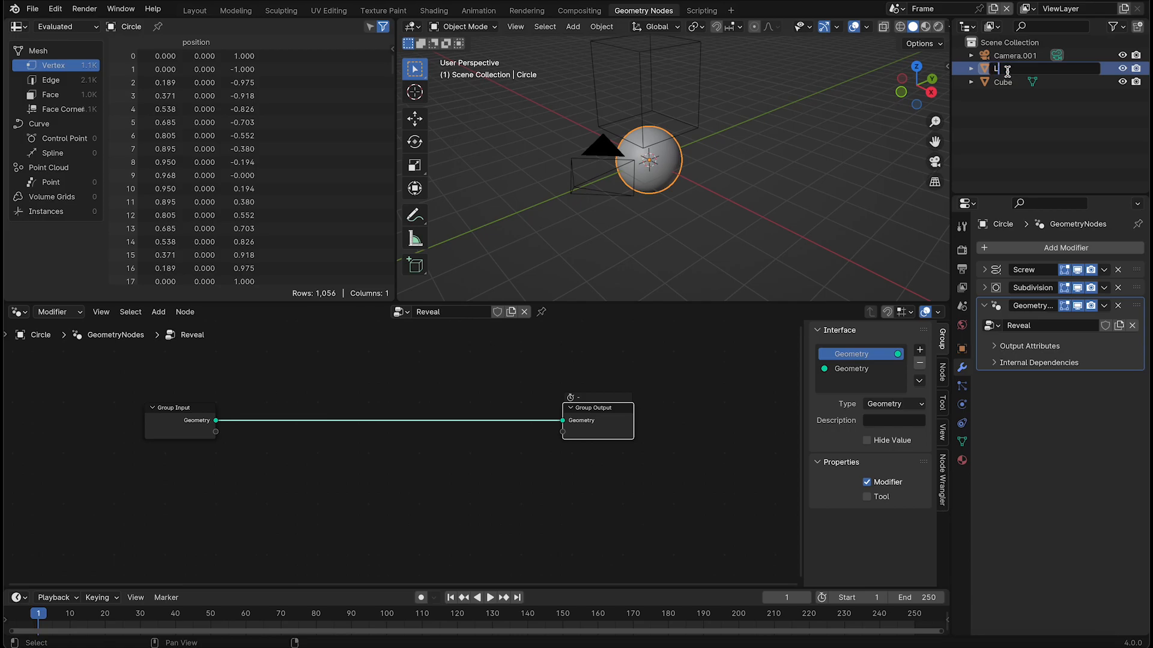
left_click(1002, 69)
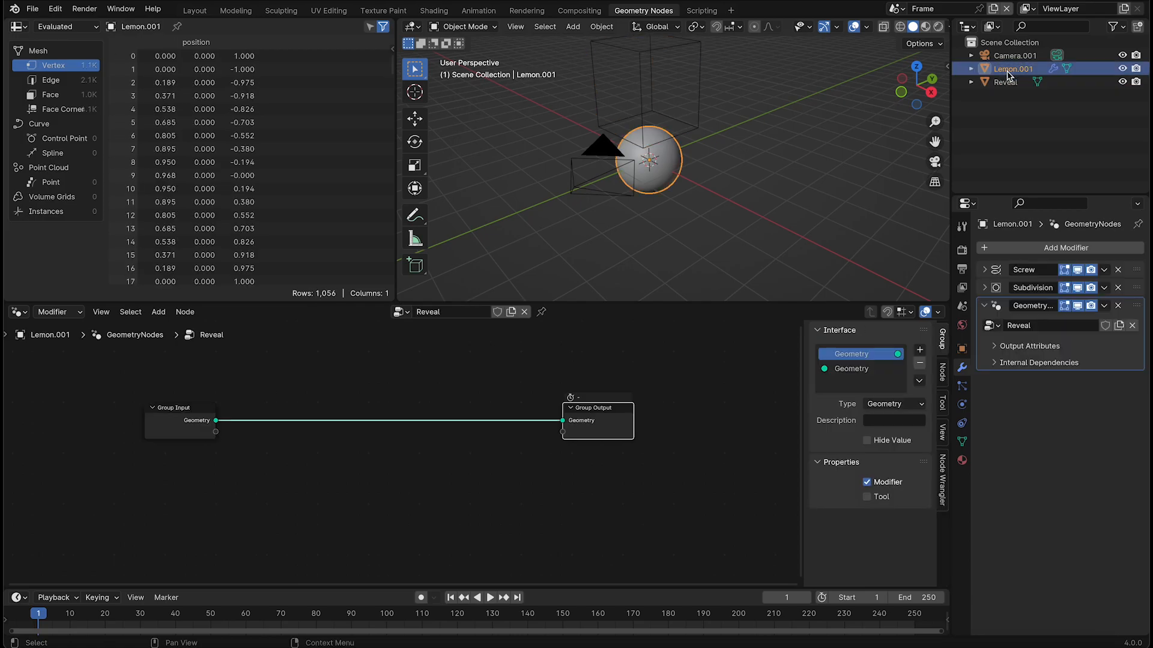
Bring the Reveal object into the Lemon's node tree as an Object Info node below Group Input
left_click_drag(1005, 81, 283, 516)
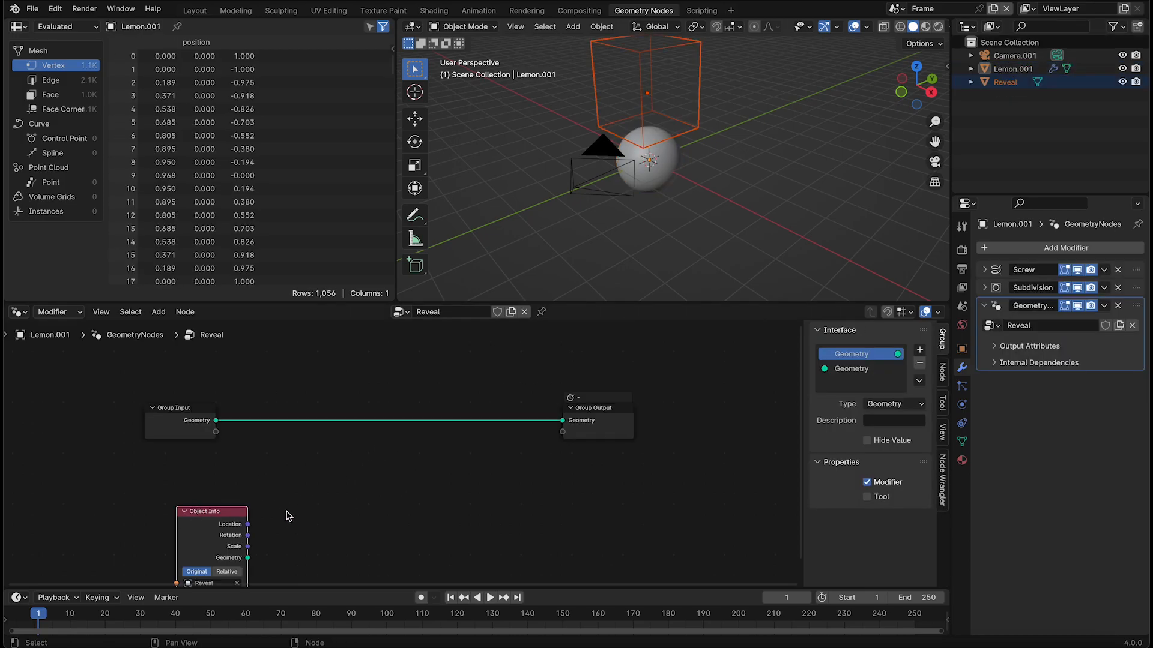
left_click(243, 461)
middle_click_drag(294, 485, 351, 453)
Insert a Mesh Boolean node before Group Output and connect the Object Info geometry to Mesh 2
key("shift+a")
type("mesh")
left_click(446, 391)
left_click(409, 351)
left_click_drag(275, 484, 408, 417)
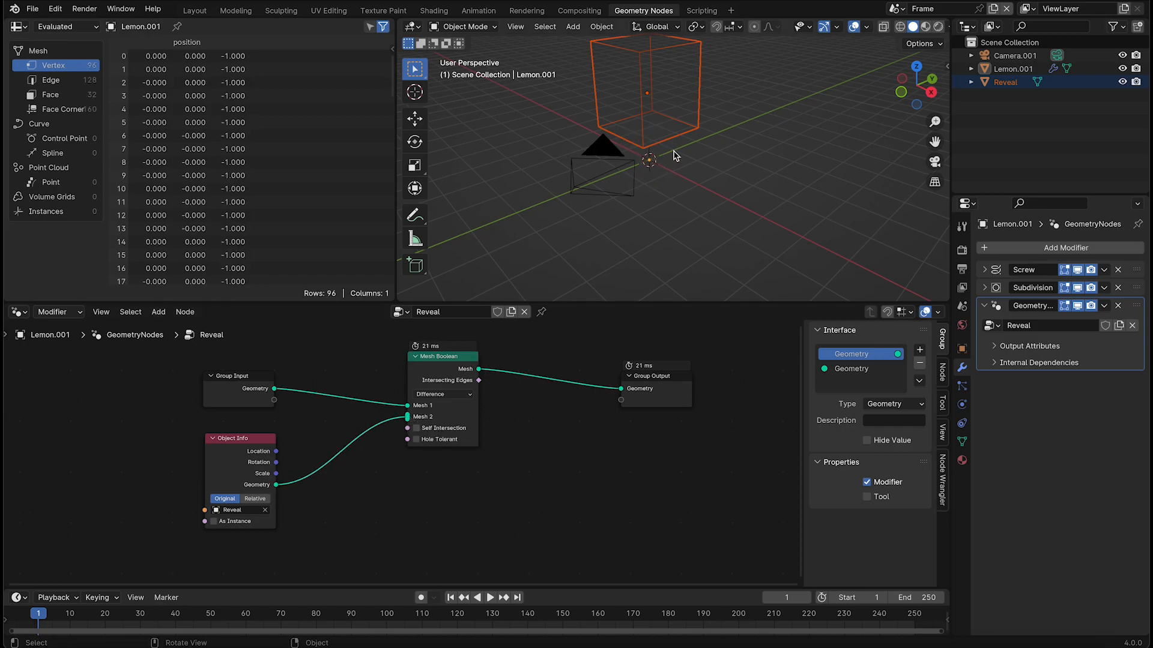
Try another operation on the Mesh Boolean node and set it back to Difference
left_click(450, 394)
left_click(446, 428)
left_click(447, 394)
left_click(442, 439)
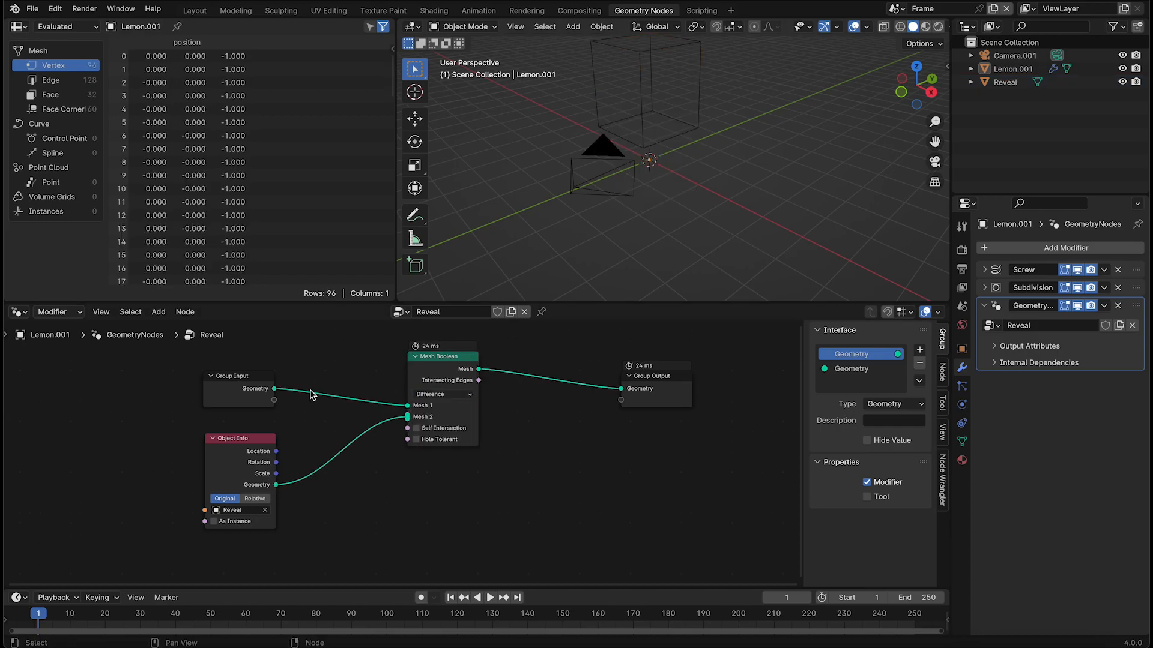
Set the Object Info node's transform space to Relative and select the Reveal cube
left_click(255, 499)
left_click(699, 114)
scroll(733, 203, "up", 4)
middle_click_drag(733, 204, 781, 180)
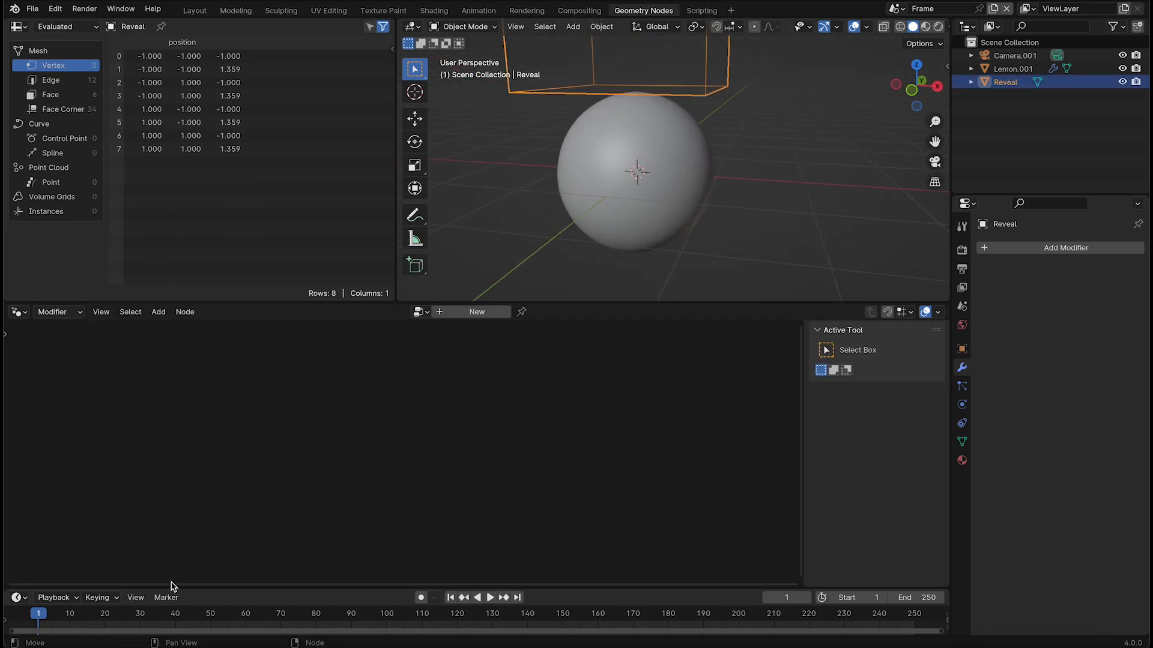
Keyframe the Reveal cube's Z location at frames 1 and 100, lowering it about 2.08 m through the sphere
left_click(962, 349)
key("i")
left_click(387, 614)
key("g")
key("z")
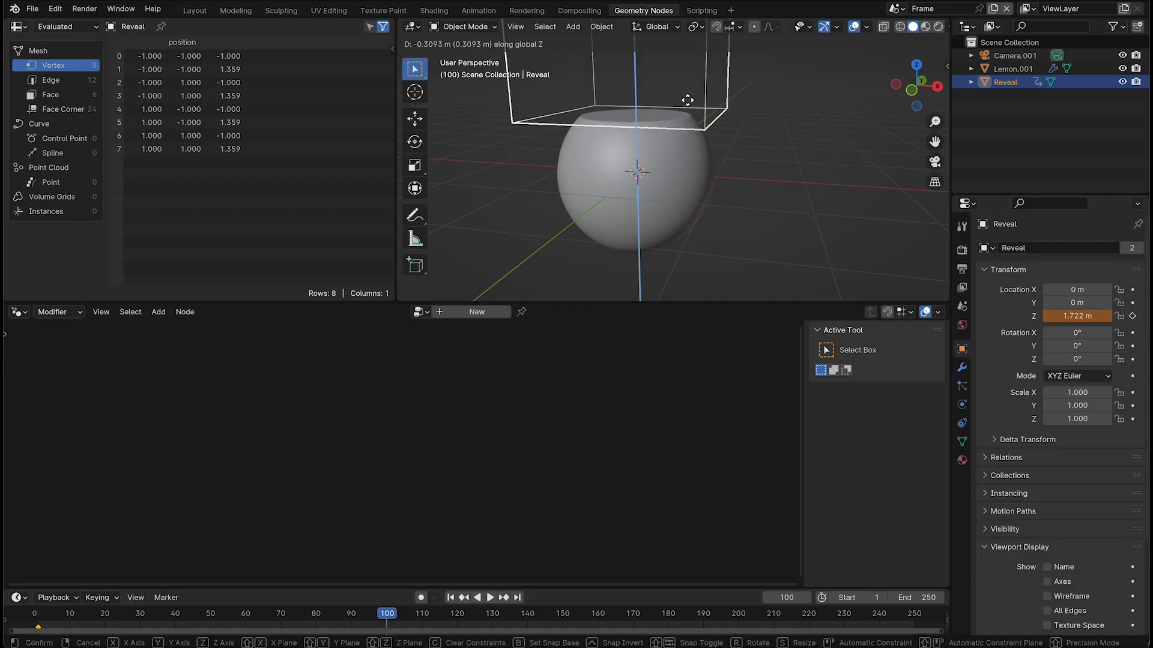
left_click(696, 241)
Set the animation's end frame to 100
left_click(927, 594)
type("100")
key("Return")
Play the animation and examine the cut sphere in wireframe, in solid shading and through the camera
key("space")
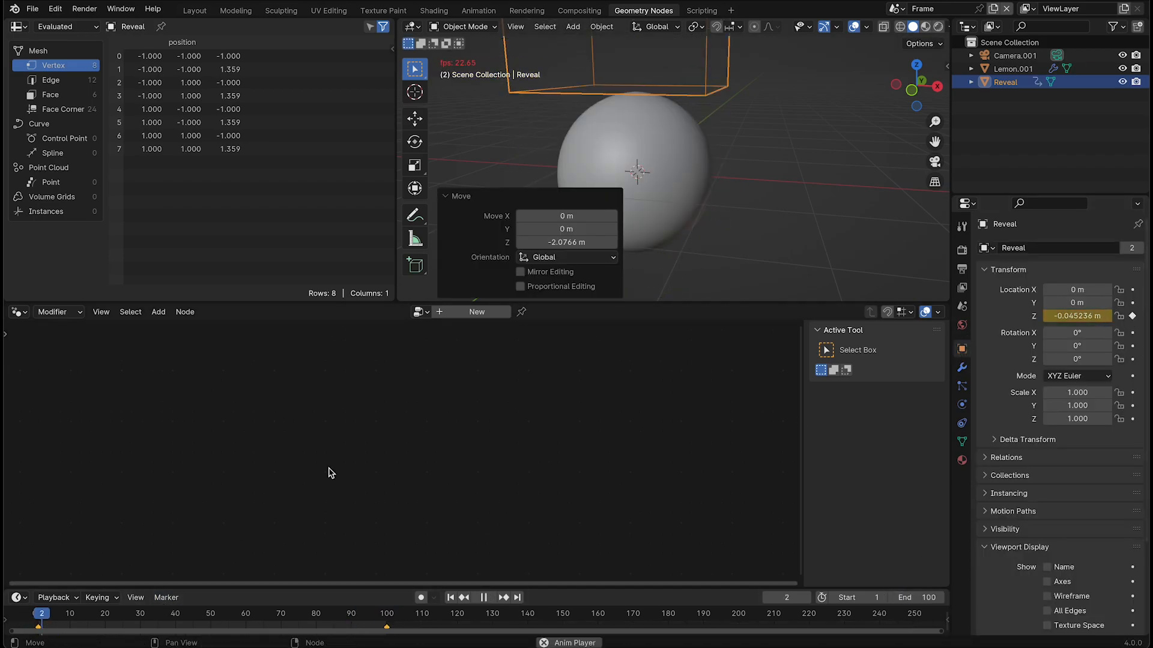
left_click(786, 205)
middle_click_drag(788, 204, 771, 210)
key("z")
left_click(664, 223)
middle_click_drag(681, 215, 685, 239)
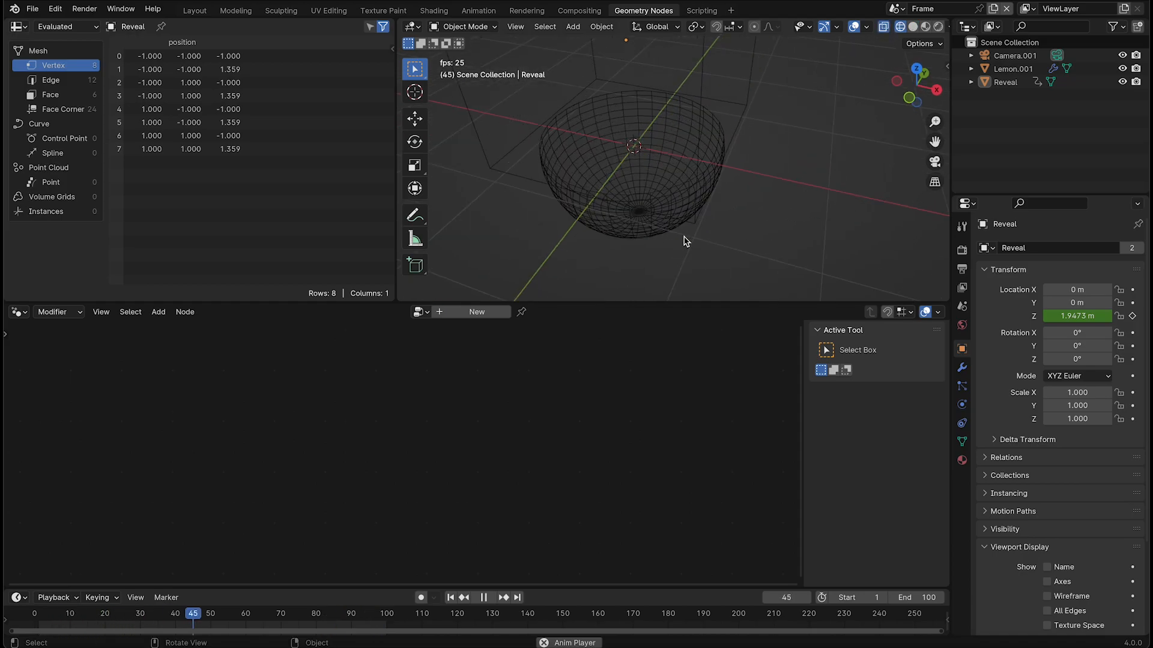
key("z")
left_click(729, 232)
left_click(680, 207)
key("KP_0")
left_click(683, 210)
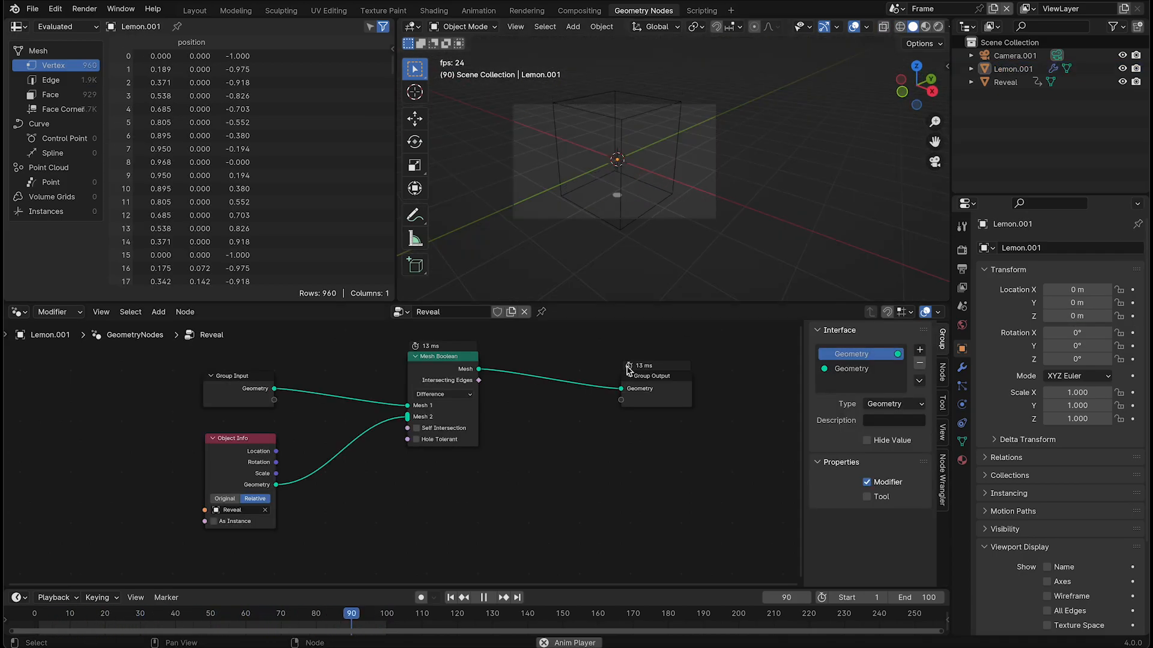
Stop playback and insert a Capture Attribute node between Mesh Boolean and Group Output
left_click_drag(634, 374, 650, 371)
key("space")
key("shift+a")
type("cap")
key("Return")
left_click(525, 346)
Preview the Capture Attribute node through a Viewer node and set its domain to Face
middle_click_drag(595, 404, 527, 438)
left_click_drag(613, 430, 690, 412)
left_click(519, 407, "ctrl+shift")
left_click_drag(597, 411, 726, 482)
left_click(502, 408, "ctrl+shift")
scroll(495, 461, "up", 1)
scroll(498, 462, "up", 4)
middle_click_drag(498, 463, 534, 463)
left_click(529, 428)
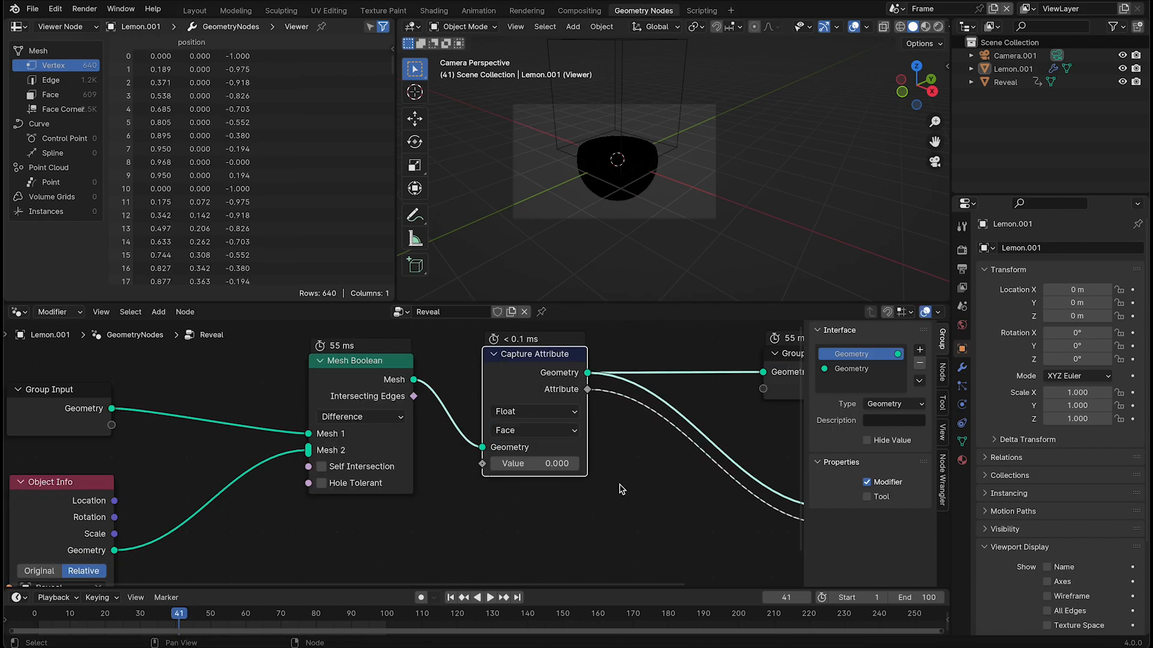
left_click(553, 500)
Connect Mesh Boolean's Intersecting Edges to the Capture Attribute value and delete the Viewer node
middle_click_drag(621, 449, 554, 454)
left_click_drag(353, 401, 416, 465)
middle_click_drag(596, 399, 422, 390)
left_click(682, 469)
key("Delete")
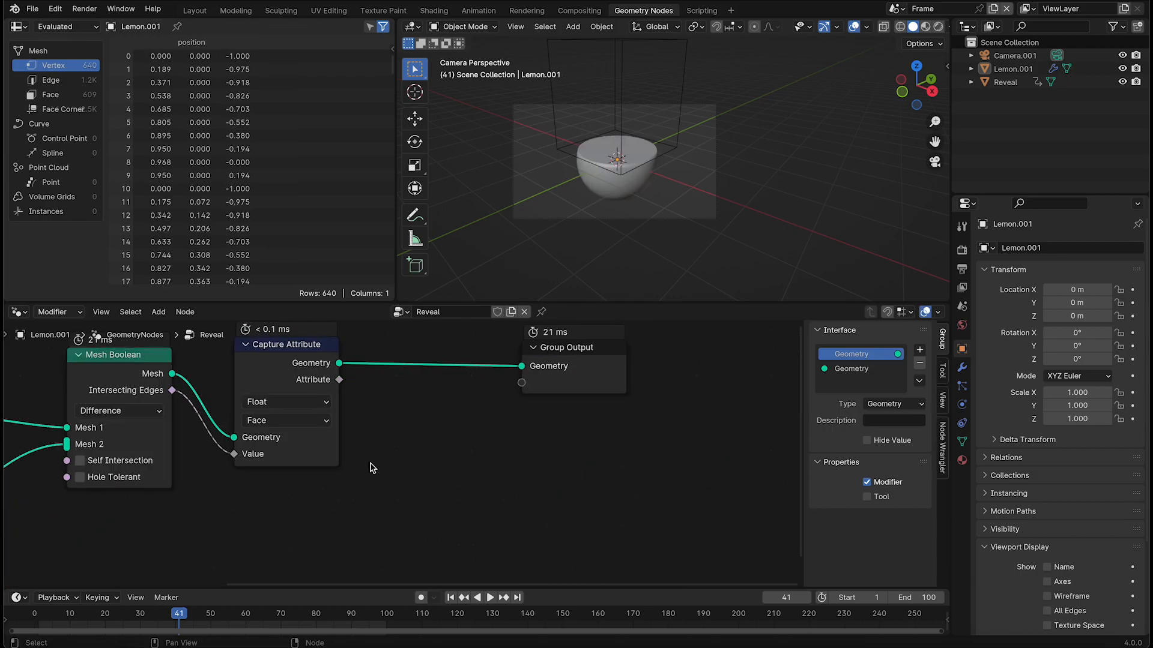
Connect the captured attribute to Group Output as a new output with description Mask and domain Face
left_click_drag(521, 391, 521, 384)
left_click(858, 374)
left_click(895, 437)
left_click(886, 463)
Name the Reveal modifier's output attribute mask and play the animation to check the cut
left_click(962, 368)
left_click(1029, 346)
left_click(1101, 366)
type("mask")
key("Return")
key("space")
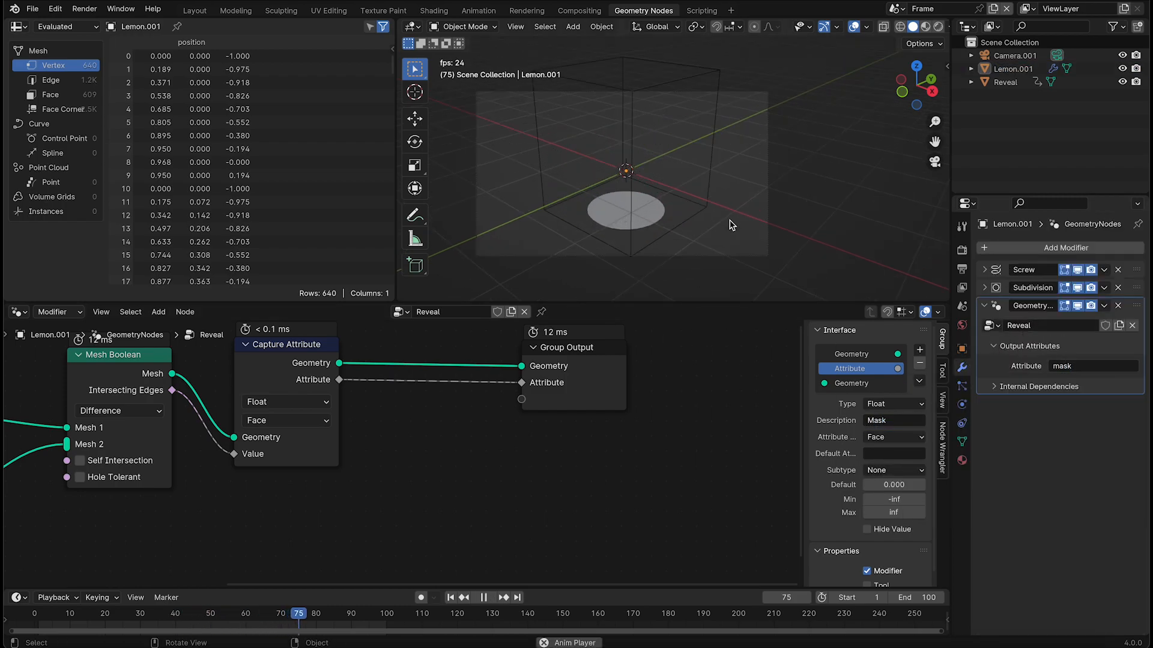
scroll(732, 225, "up", 1)
key("space")
Insert a Set Material node between Capture Attribute and Group Output
scroll(610, 368, "down", 1)
left_click_drag(556, 370, 690, 365)
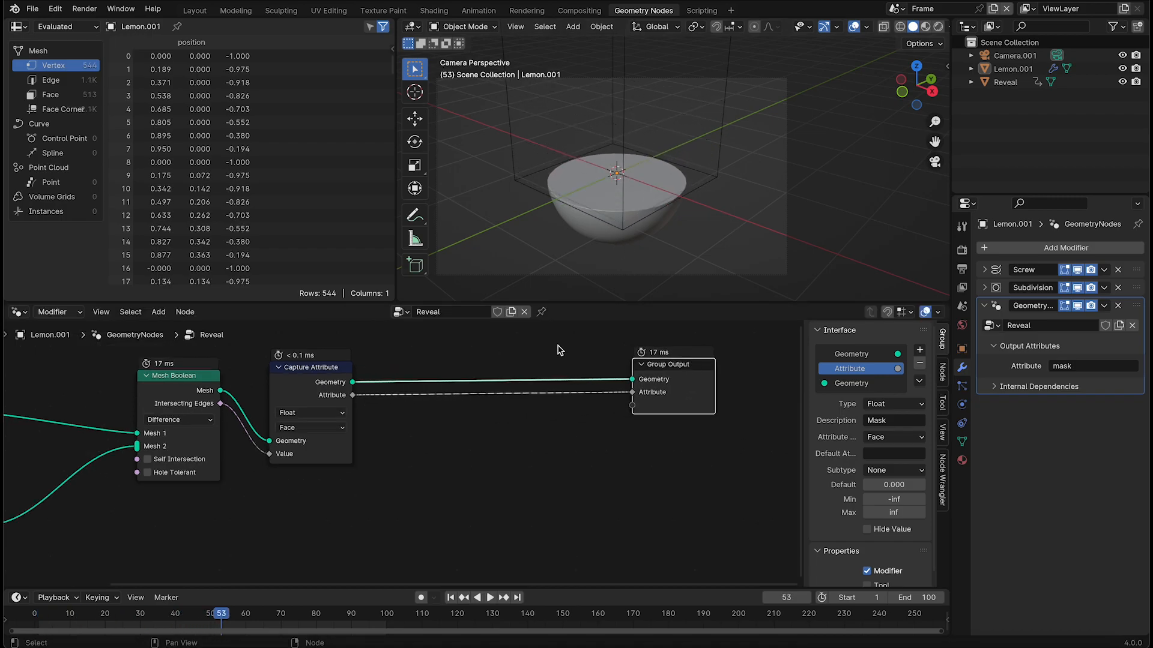
key("shift+a")
type("set mat")
key("Return")
left_click(530, 375)
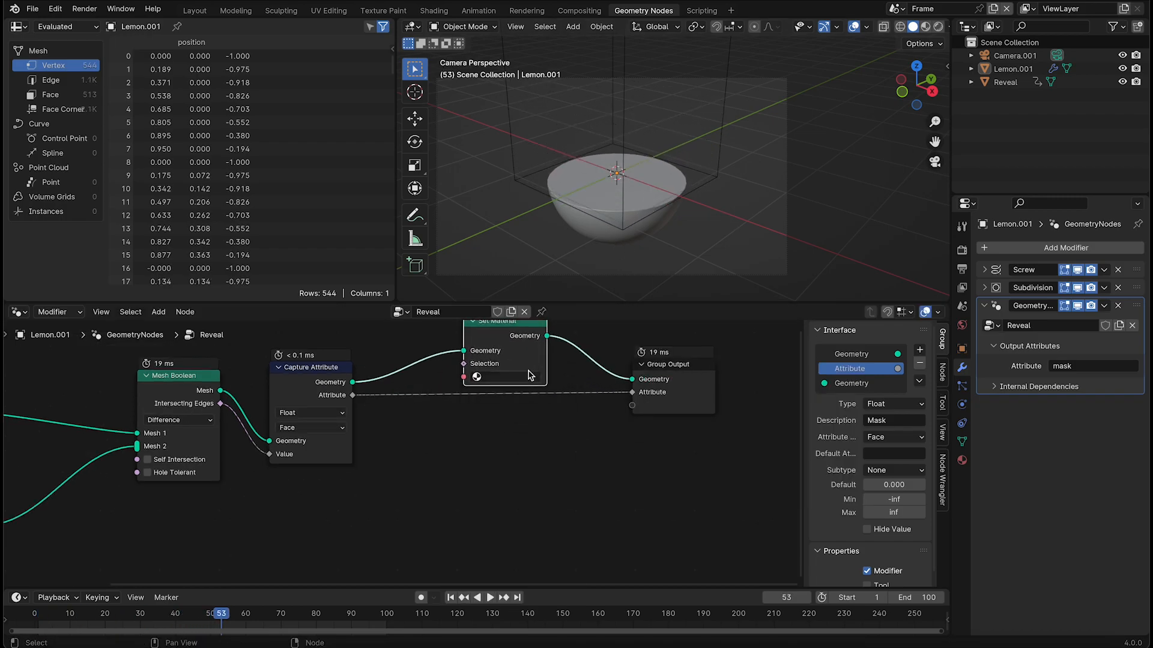
Create a material named Lemon and, in the Shading workspace, a new world
left_click(962, 460)
double_click(1027, 308)
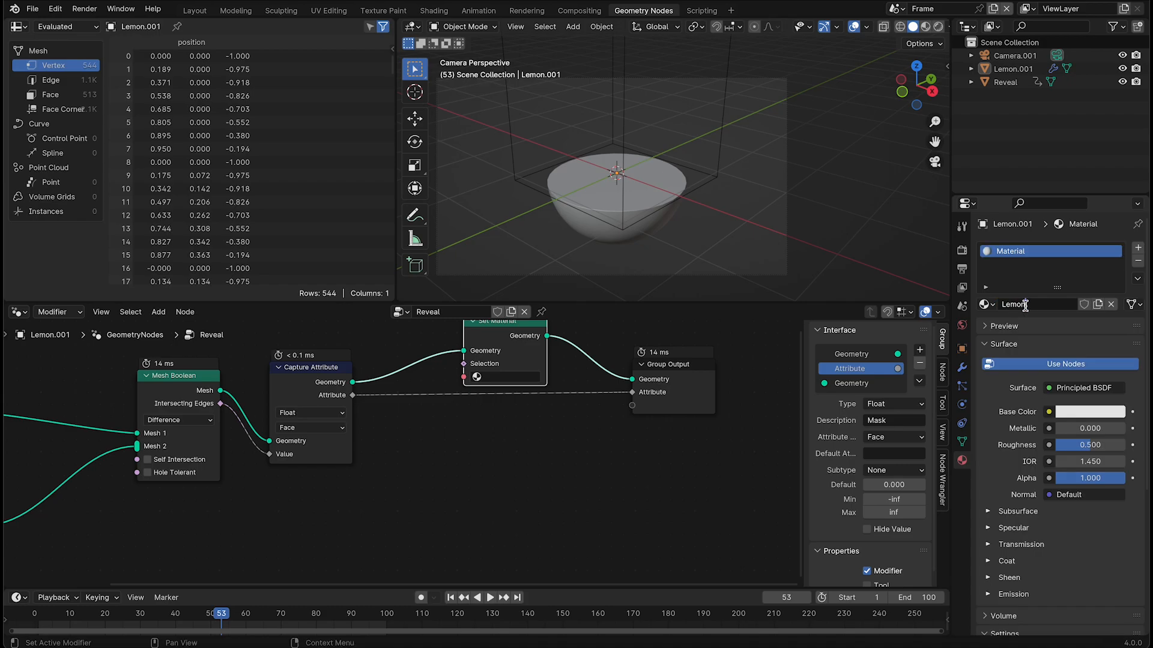
left_click(434, 10)
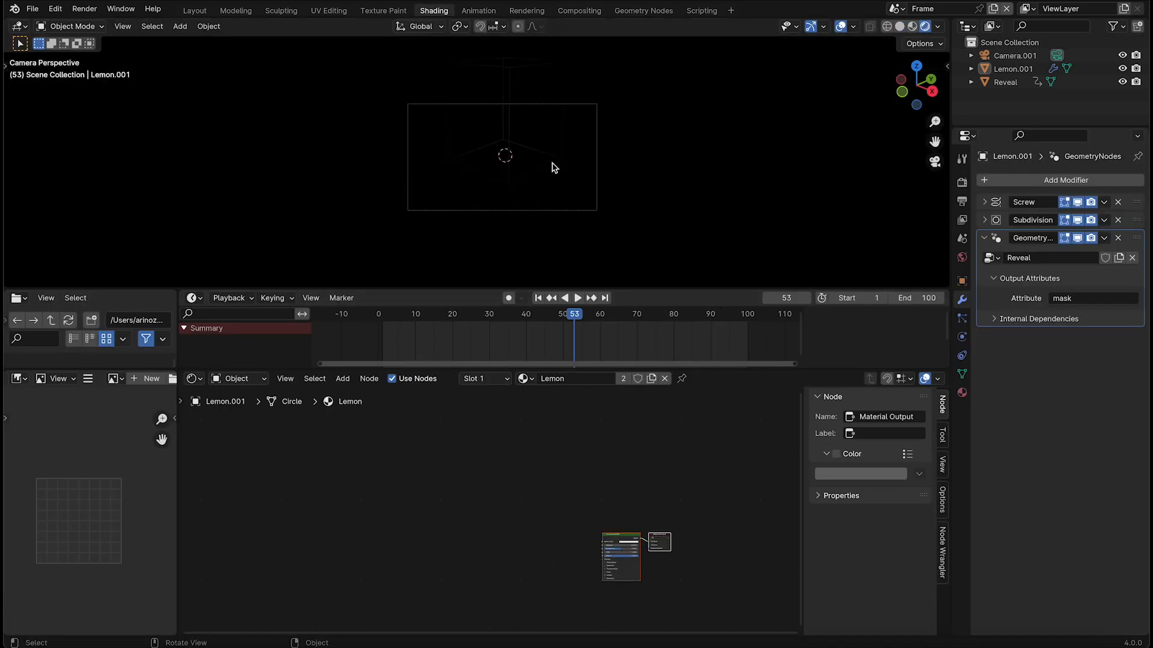
left_click(962, 257)
left_click(1066, 181)
Add an Attribute node to the Lemon material's node tree
scroll(422, 455, "up", 10)
key("shift+a")
type("att")
key("Return")
left_click(441, 433)
left_click(465, 492)
left_click(458, 457, "ctrl+shift")
Play the finished lemon's animation and examine its Bevel and Subdivision modifier settings
key("space")
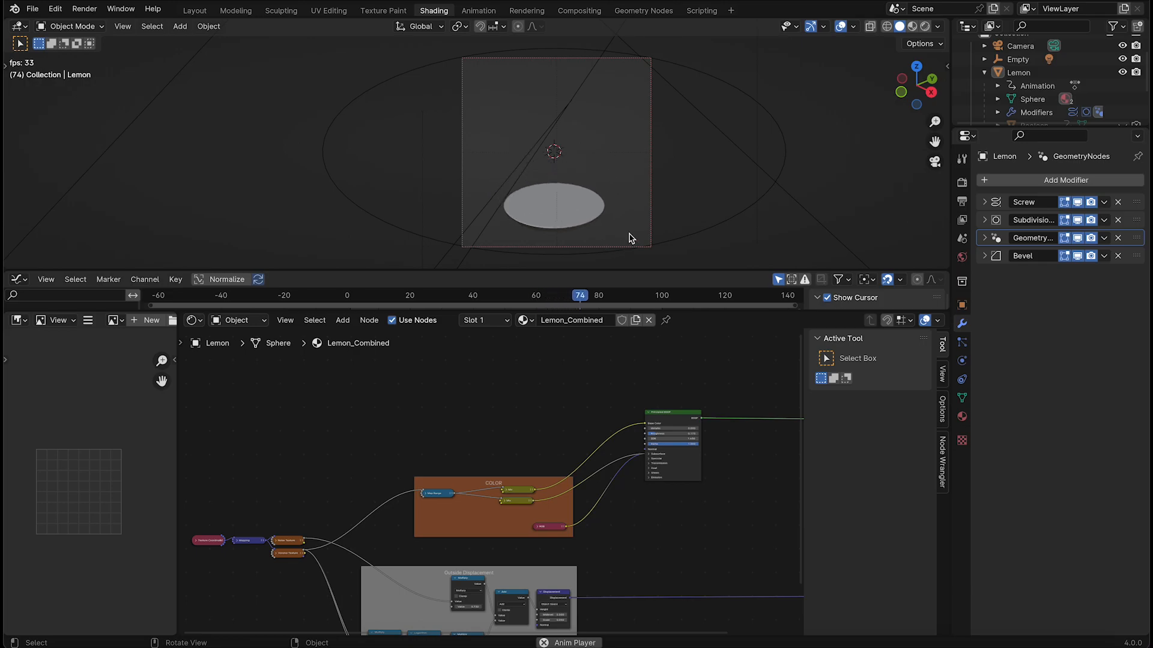
left_click(985, 255)
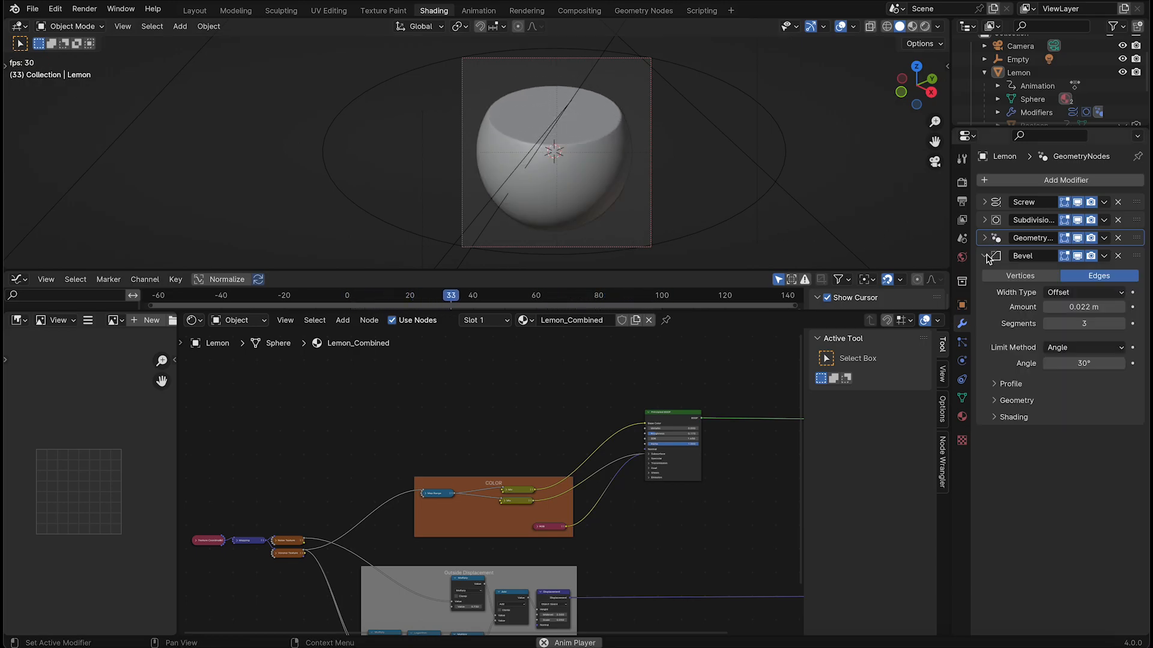
left_click(985, 220)
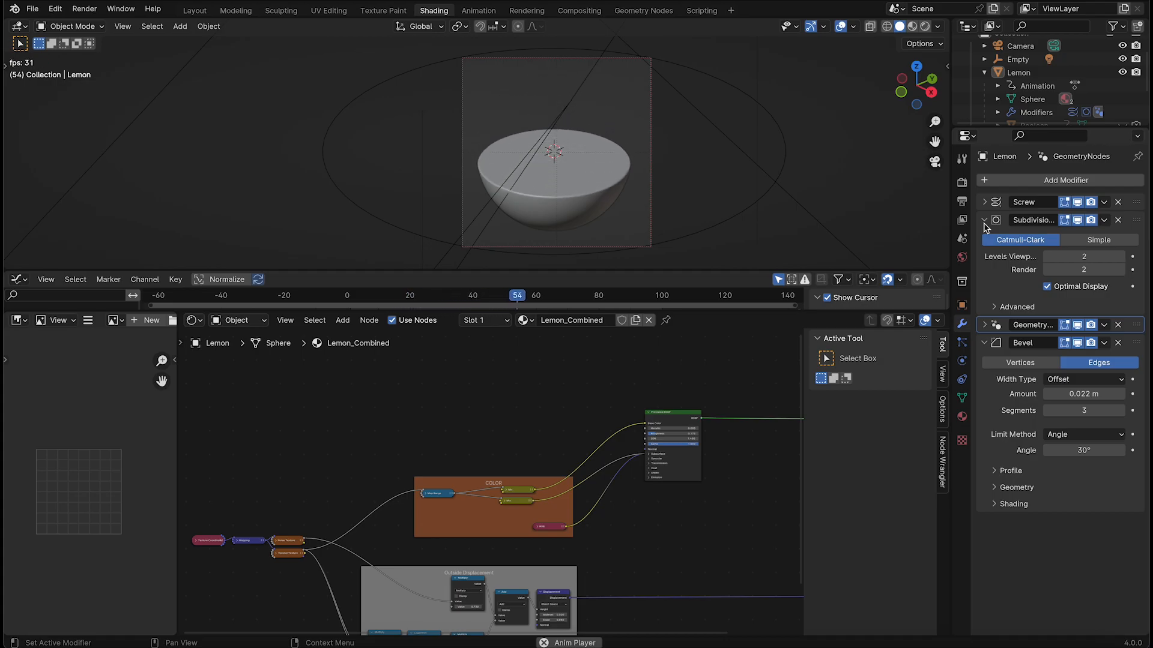
left_click(985, 220)
left_click(984, 255)
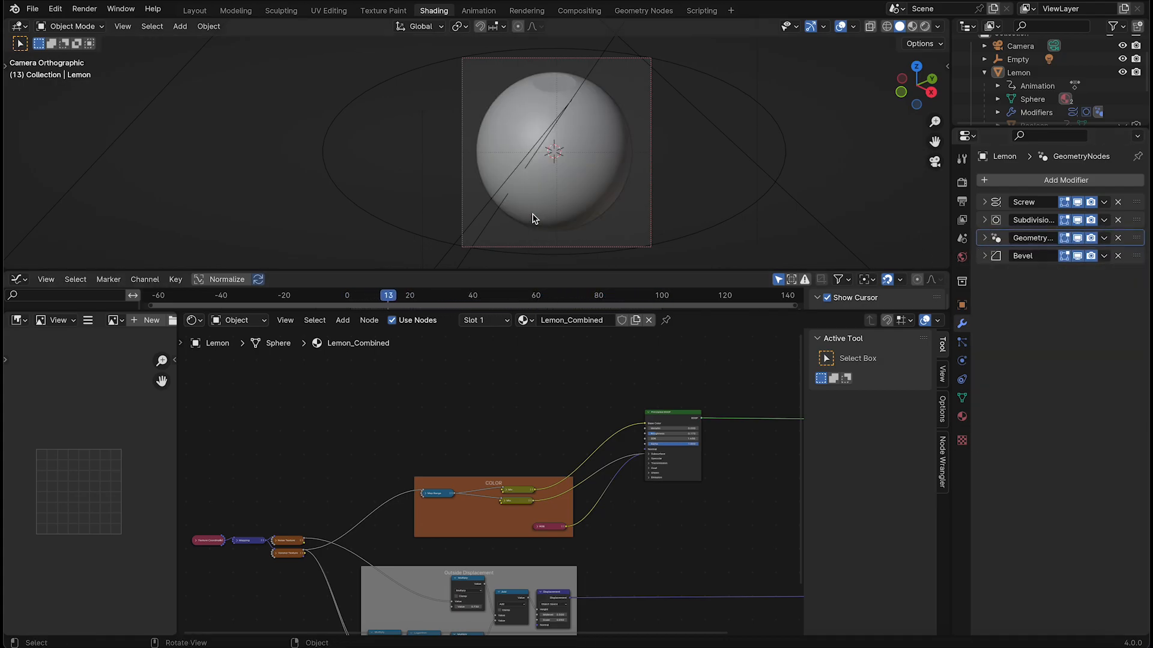
Examine the COLOR and Outside Displacement node groups of the Lemon_Combined material
key("z")
key("Escape")
middle_click_drag(554, 493, 590, 409)
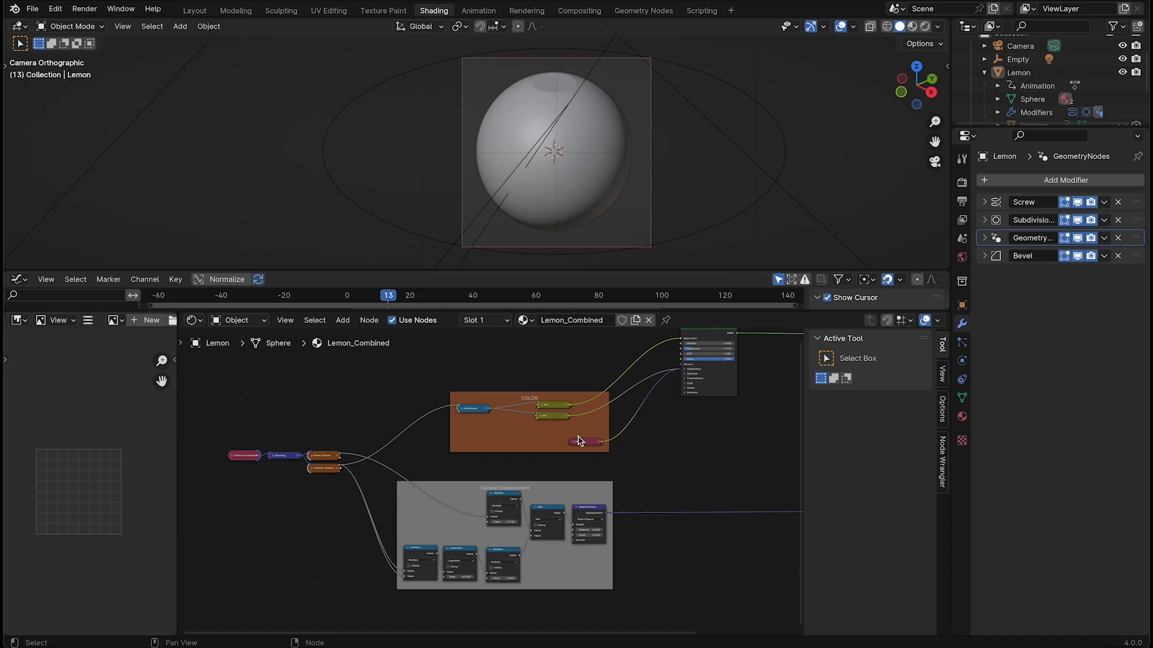
middle_click_drag(688, 416, 664, 413)
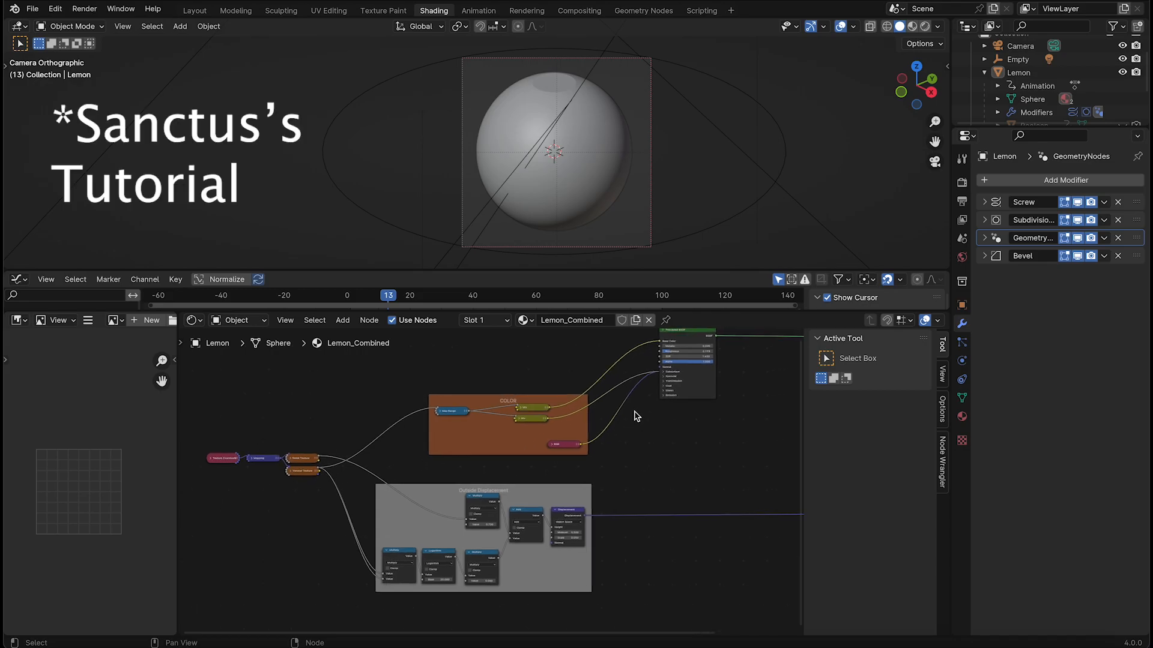
scroll(631, 406, "up", 3)
middle_click_drag(595, 424, 496, 454)
scroll(554, 412, "up", 5)
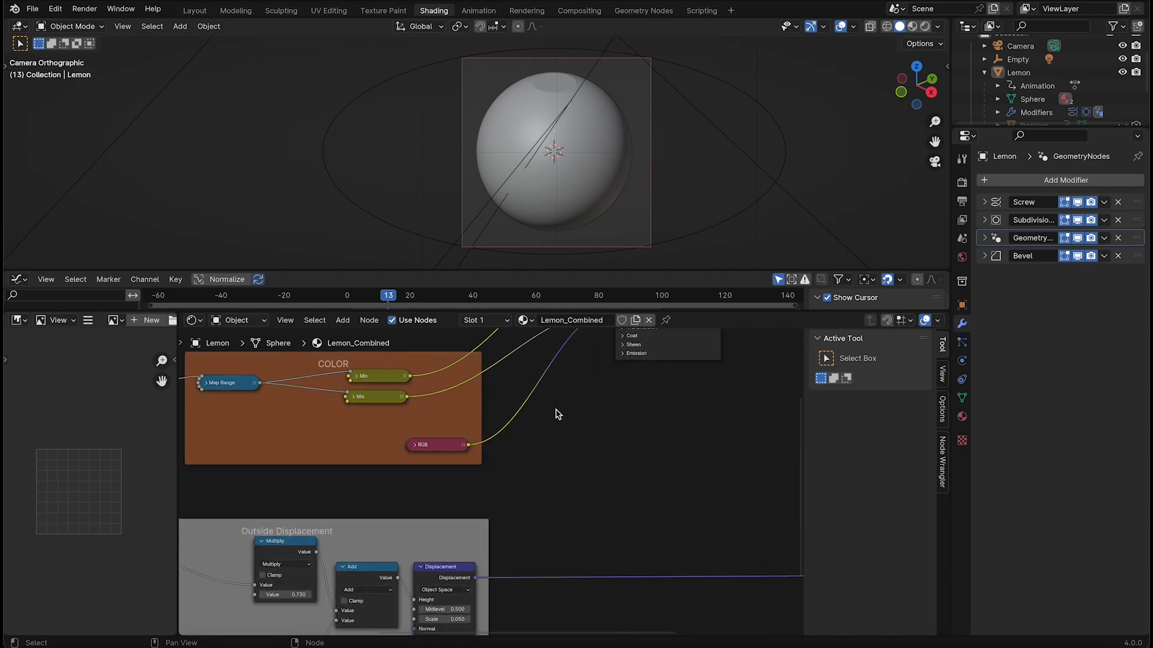
Examine the Principled BSDF's Subsurface settings and the RGB node feeding the subsurface radius in the Lemon_Combined material
middle_click_drag(553, 411, 565, 480)
middle_click_drag(668, 367, 571, 440)
middle_click_drag(499, 415, 525, 380)
scroll(499, 516, "down", 1)
scroll(567, 467, "up", 5)
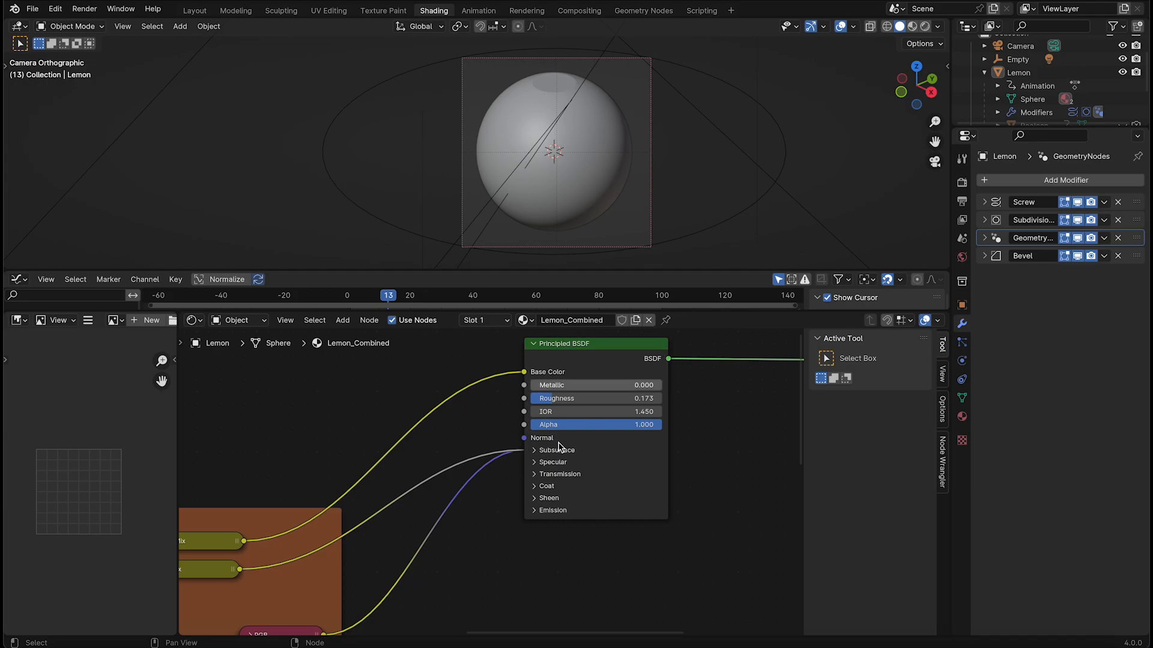
left_click(534, 454)
middle_click_drag(515, 508, 591, 439)
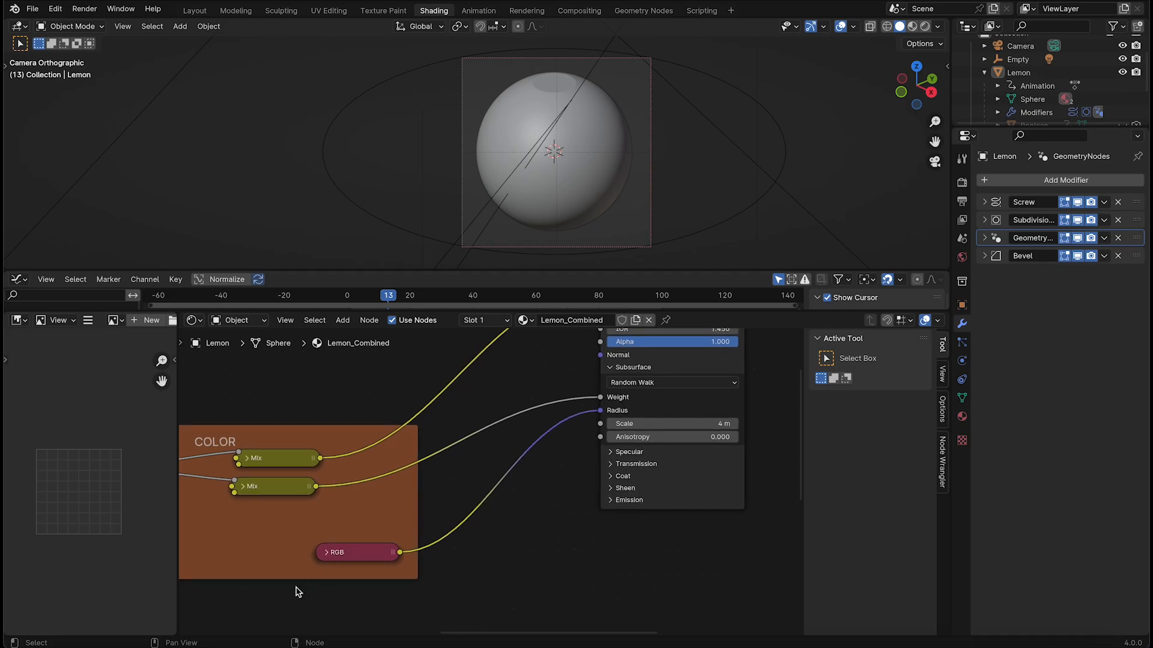
left_click(328, 553)
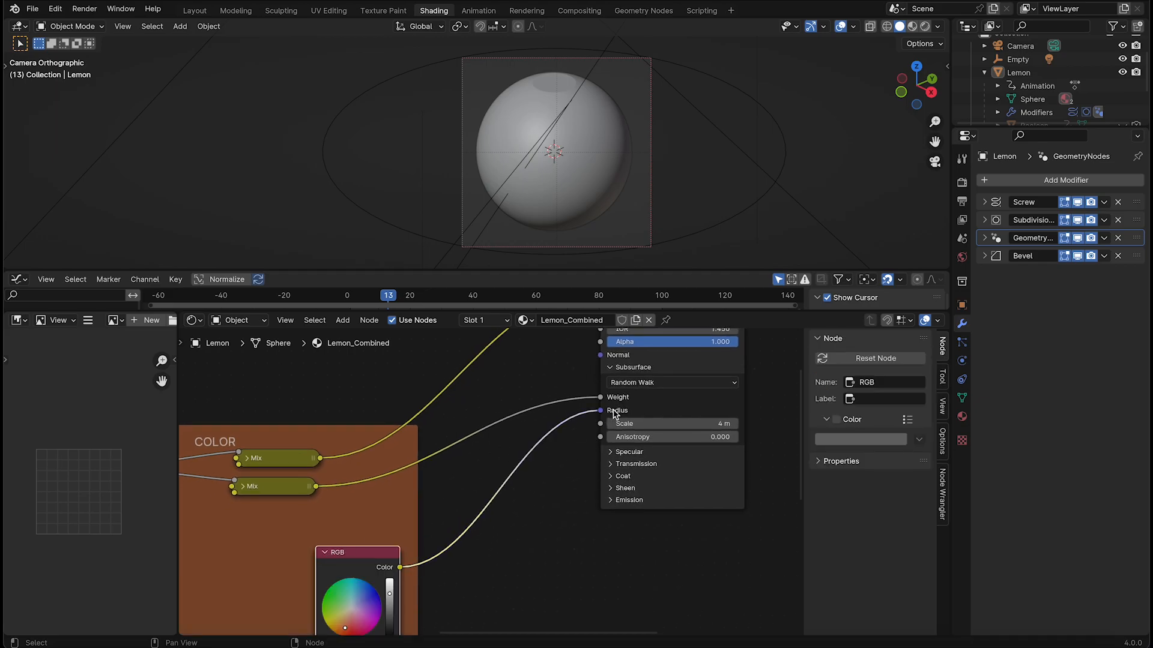
middle_click_drag(516, 541, 580, 446)
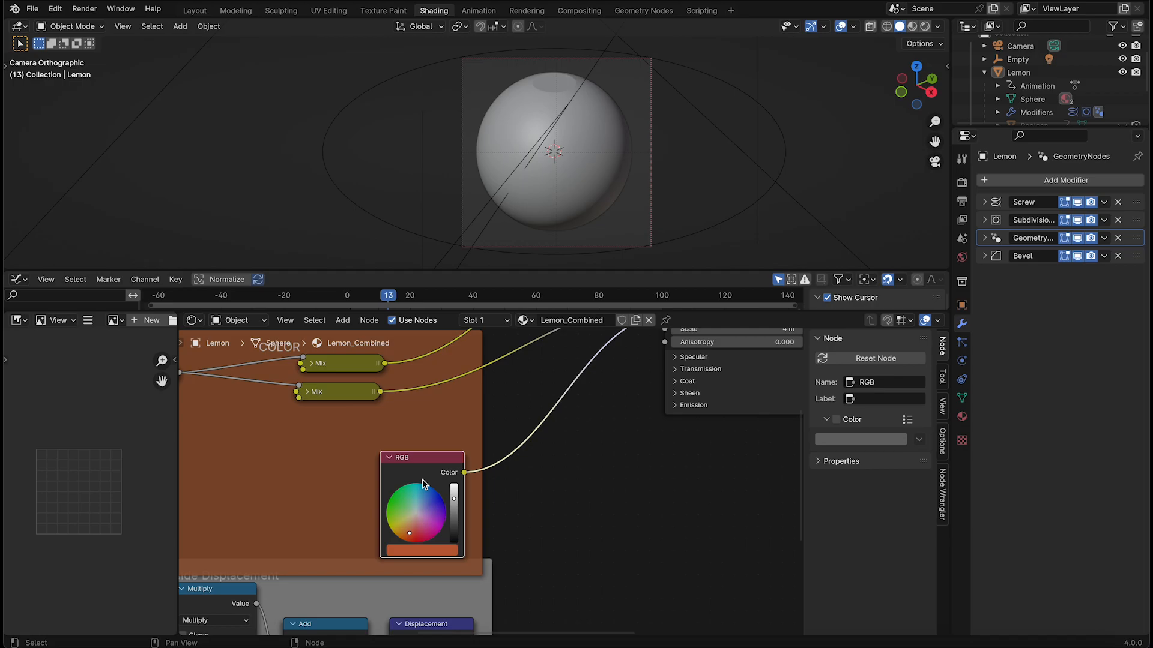
left_click(422, 550)
middle_click_drag(545, 483, 555, 497)
middle_click_drag(495, 534, 492, 546)
middle_click_drag(680, 364, 588, 439)
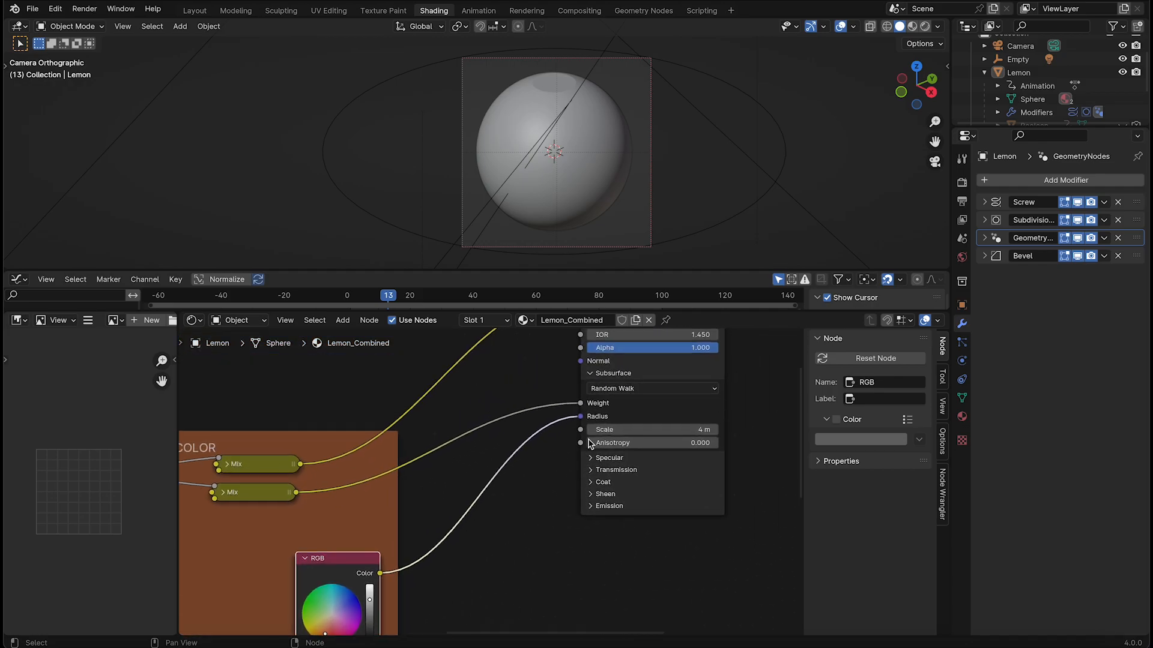
scroll(462, 489, "down", 6)
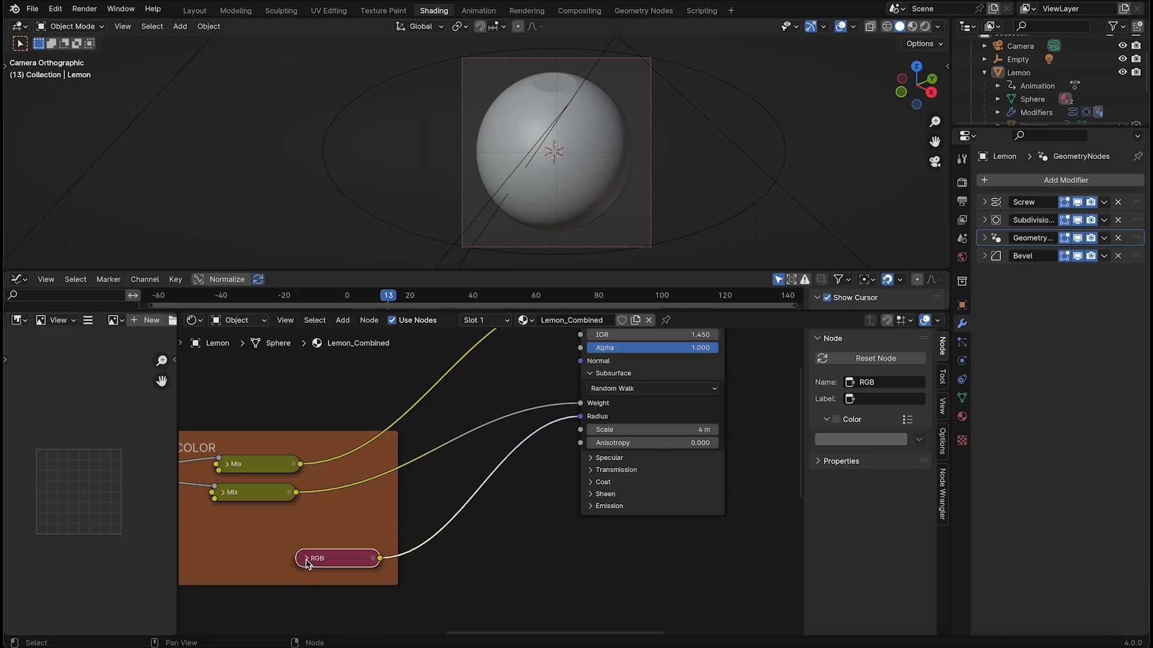
Display the lemon with rendered viewport shading at frame 39
key("z")
left_click(594, 131)
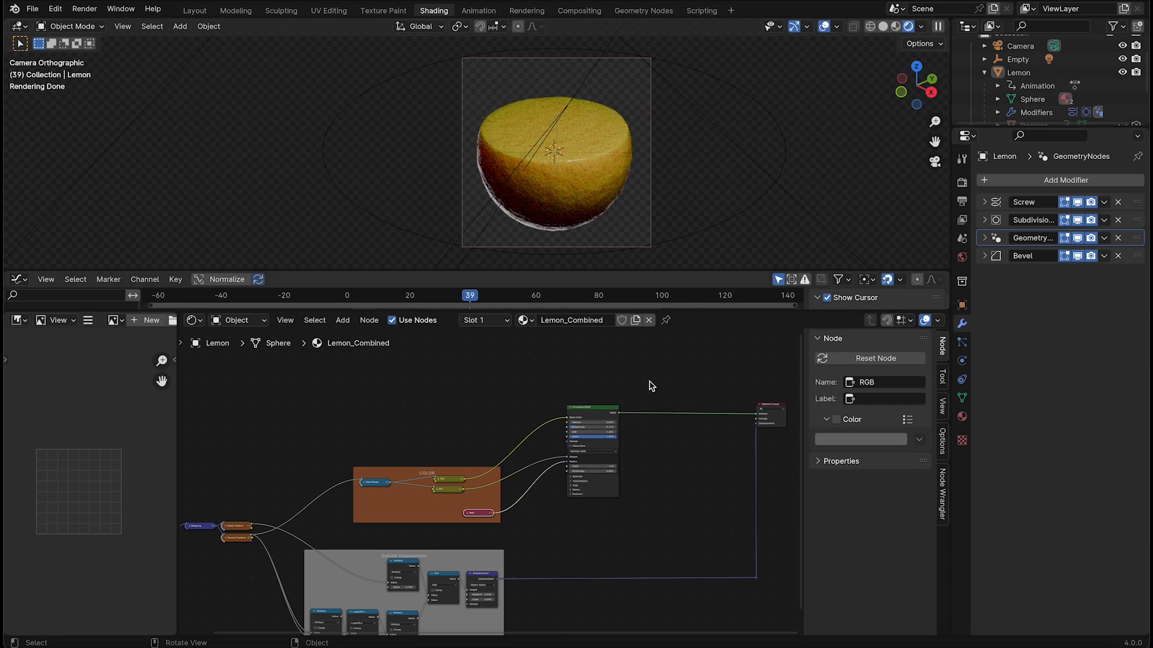
middle_click_drag(649, 381, 622, 394)
key("z")
left_click(580, 144)
left_click(542, 123)
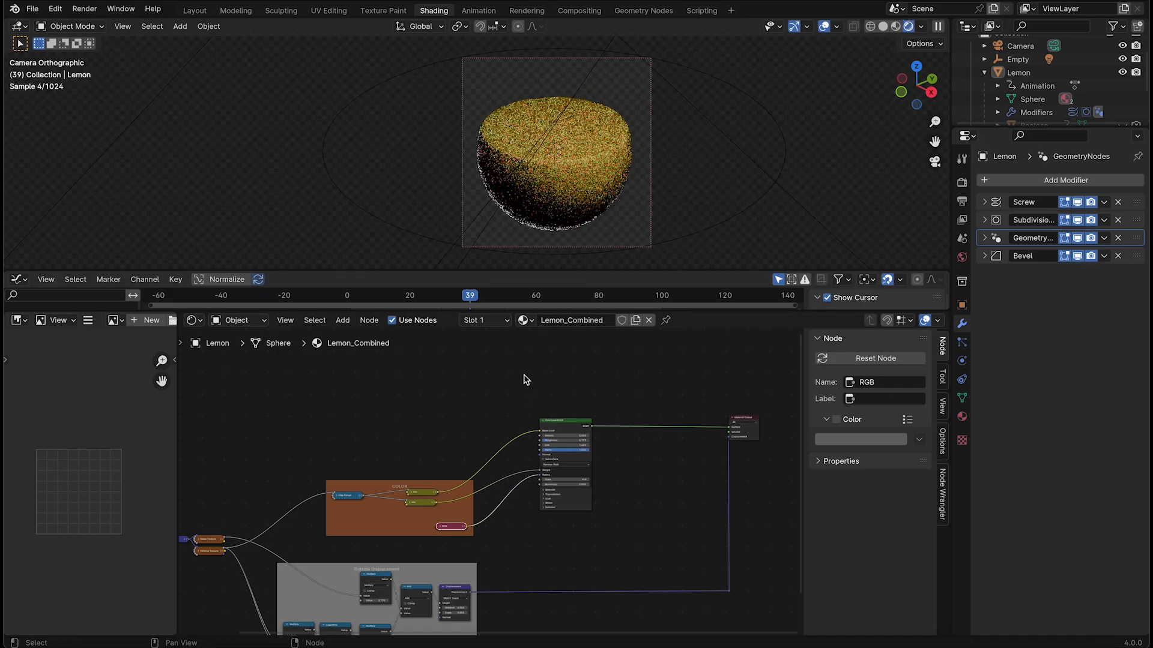
Add an Attribute node above the Principled BSDF and set its attribute name to mask
middle_click_drag(524, 377, 535, 420)
scroll(528, 389, "up", 4)
key("shift+a")
left_click(527, 387)
type("at")
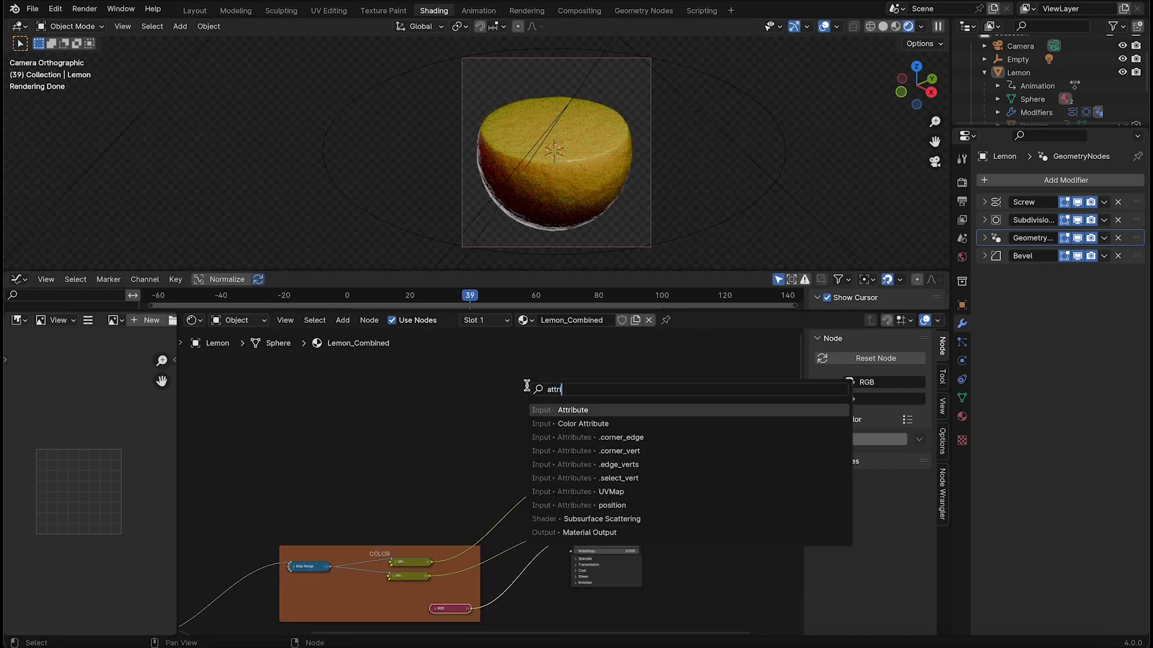
type("tri")
key("Return")
left_click(415, 466)
left_click(410, 464)
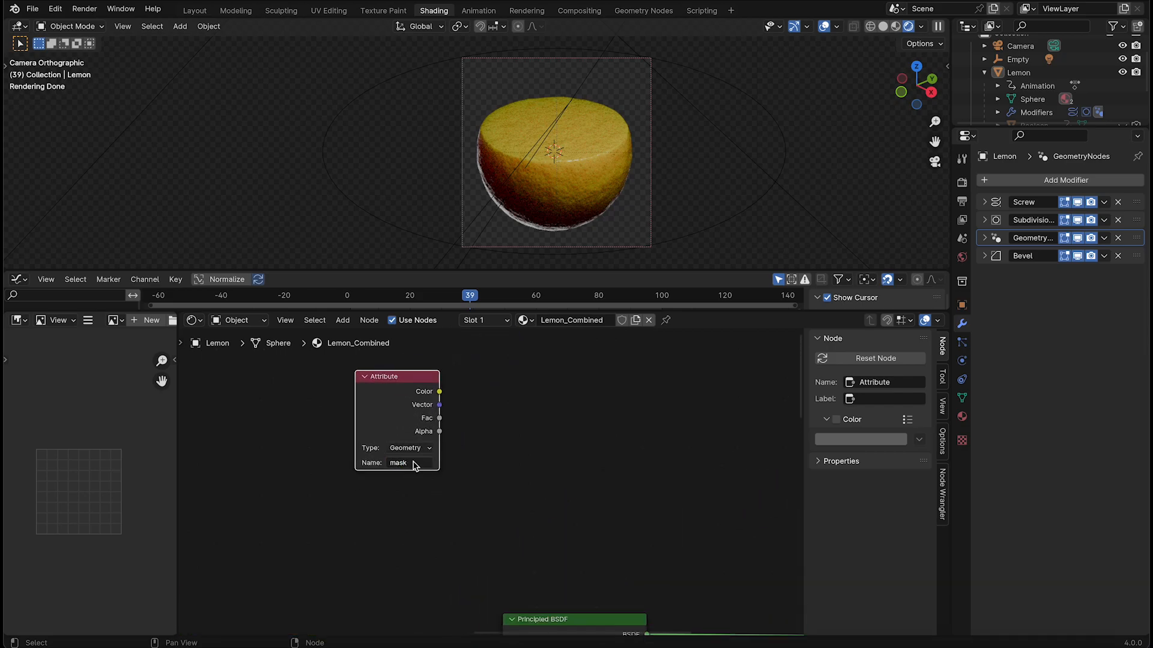
Preview the mask Attribute node's outputs on the lemon
left_click(412, 402, "ctrl+shift")
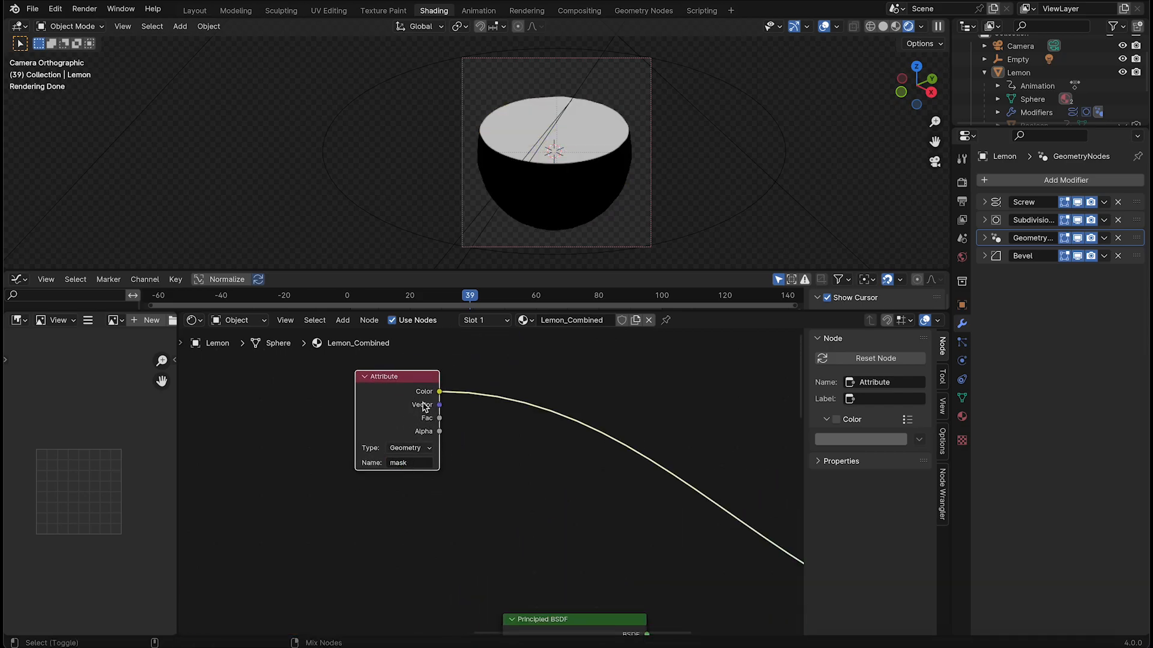
right_click_drag(593, 419, 596, 423, "ctrl")
scroll(651, 441, "down", 2)
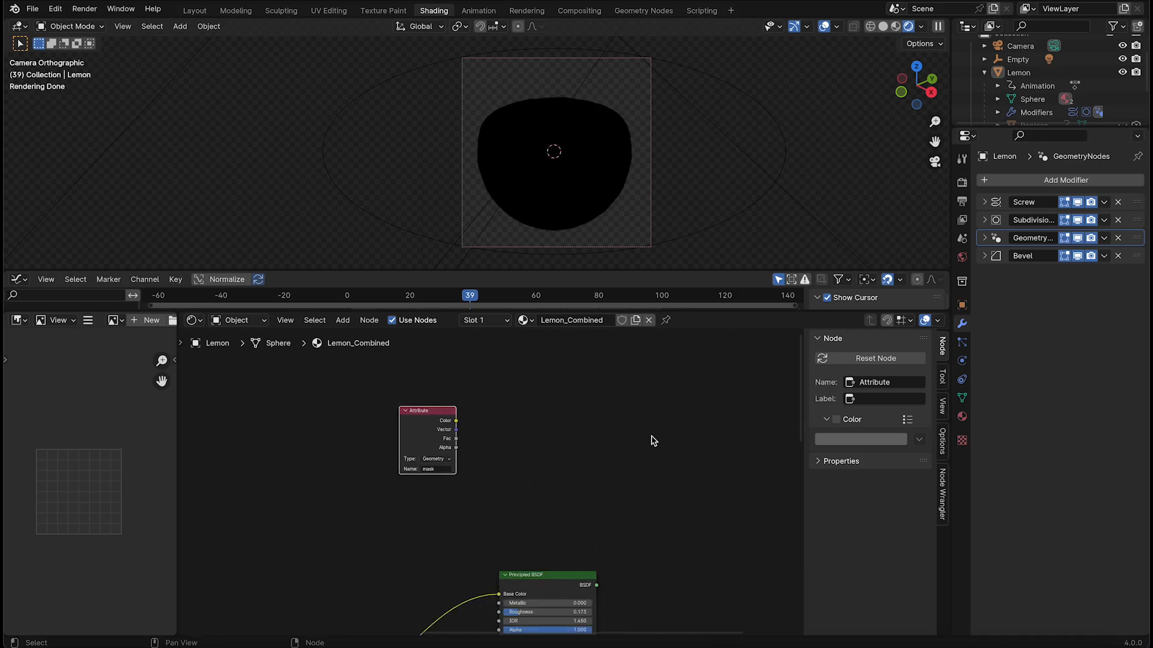
Duplicate the Principled BSDF, place the copy above the Attribute node, and collapse the copy's Subsurface section
scroll(402, 406, "down", 5)
left_click_drag(421, 433, 501, 457)
left_click(515, 525)
middle_click_drag(516, 525, 655, 589)
key("shift+d")
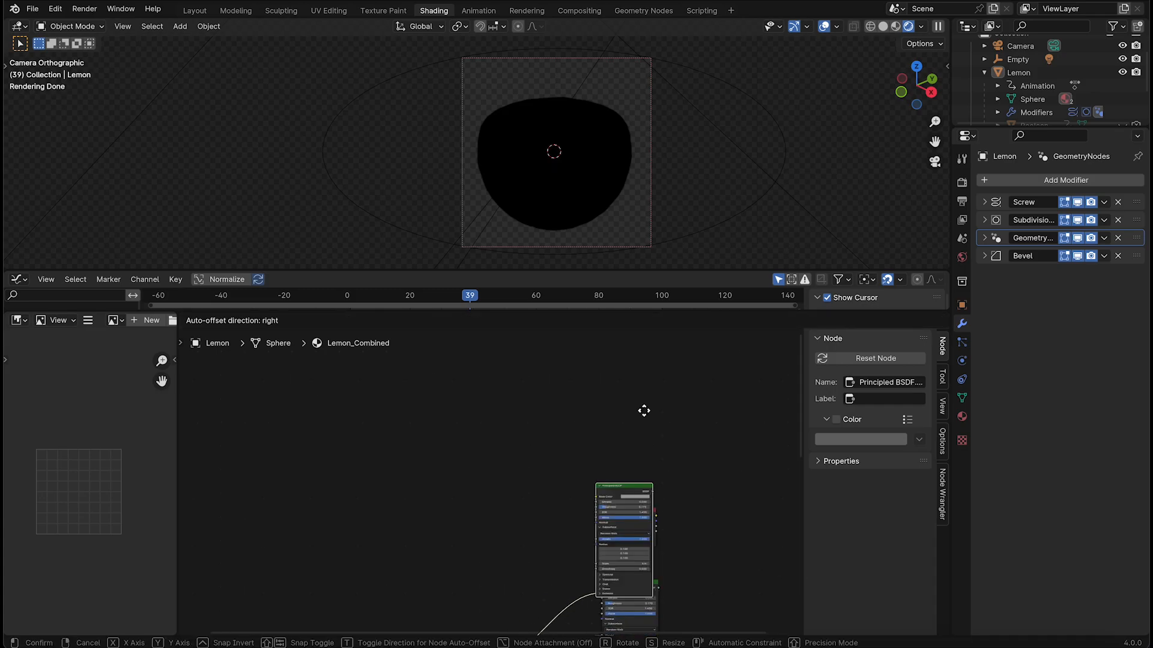
left_click(652, 358)
scroll(480, 474, "up", 4)
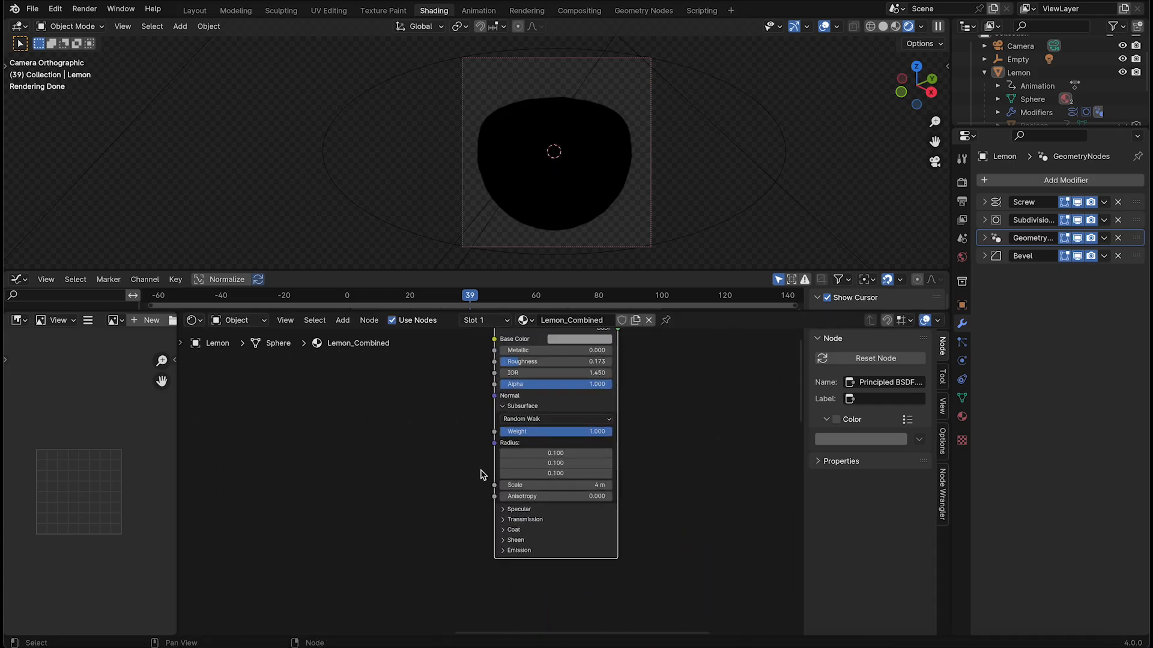
left_click(502, 408)
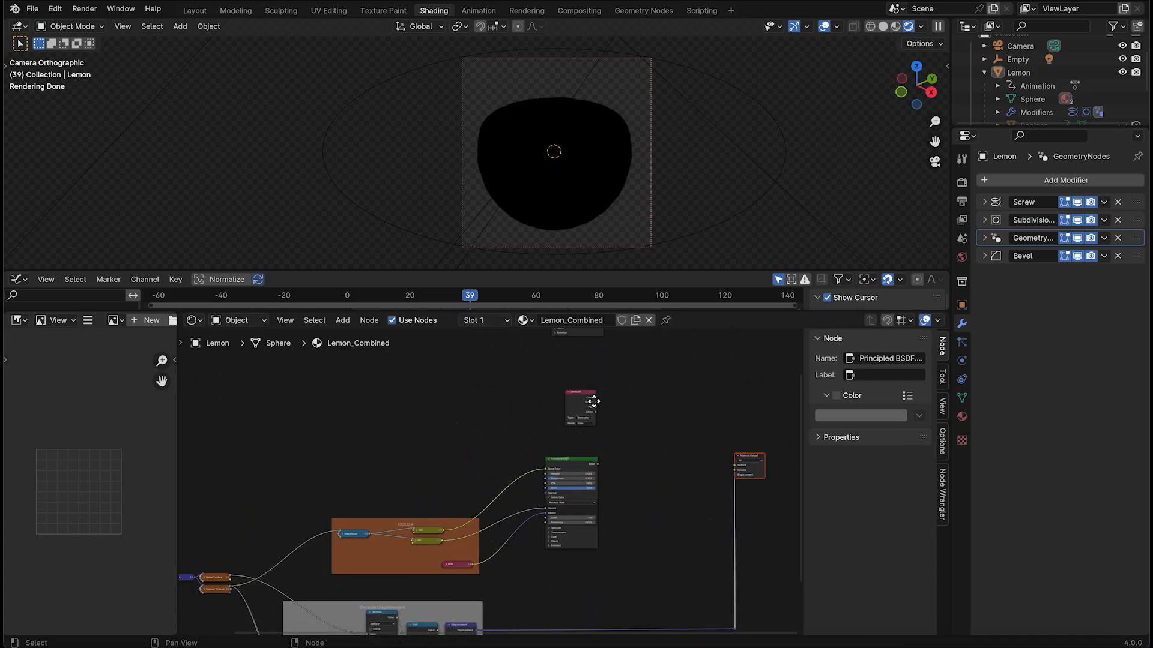
middle_click_drag(429, 361, 641, 412)
Add a Gradient Texture node in the empty area of the node tree, away from the existing nodes
key("shift+a")
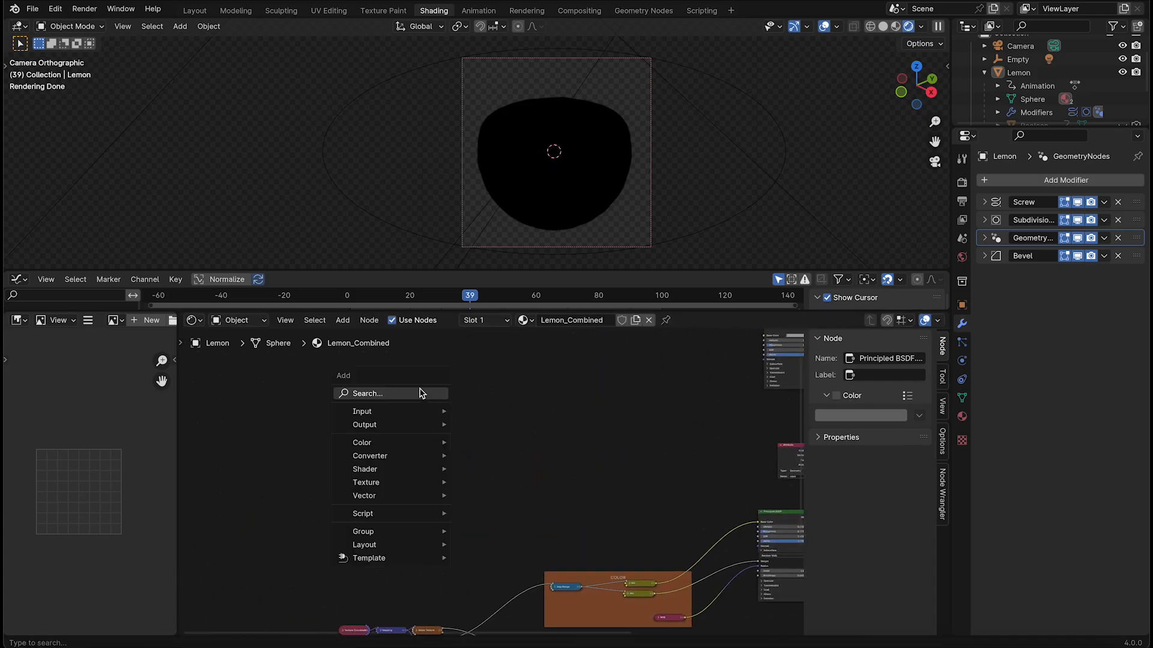
left_click(420, 394)
type("grad")
key("Return")
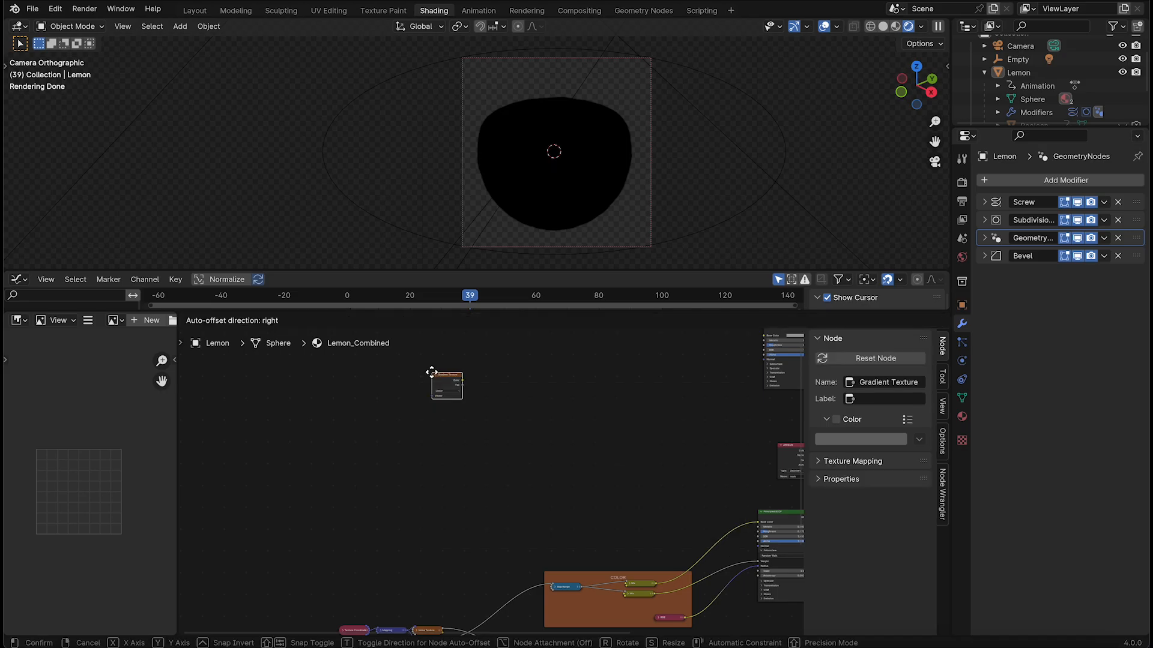
left_click(367, 421)
scroll(492, 486, "up", 6)
key("g")
mouse_move(373, 437)
middle_mouse_down()
mouse_move(440, 452)
mouse_move(393, 443)
middle_mouse_up()
left_click(511, 516)
scroll(442, 454, "down", 7)
key("g")
left_click(543, 457)
scroll(541, 471, "up", 5)
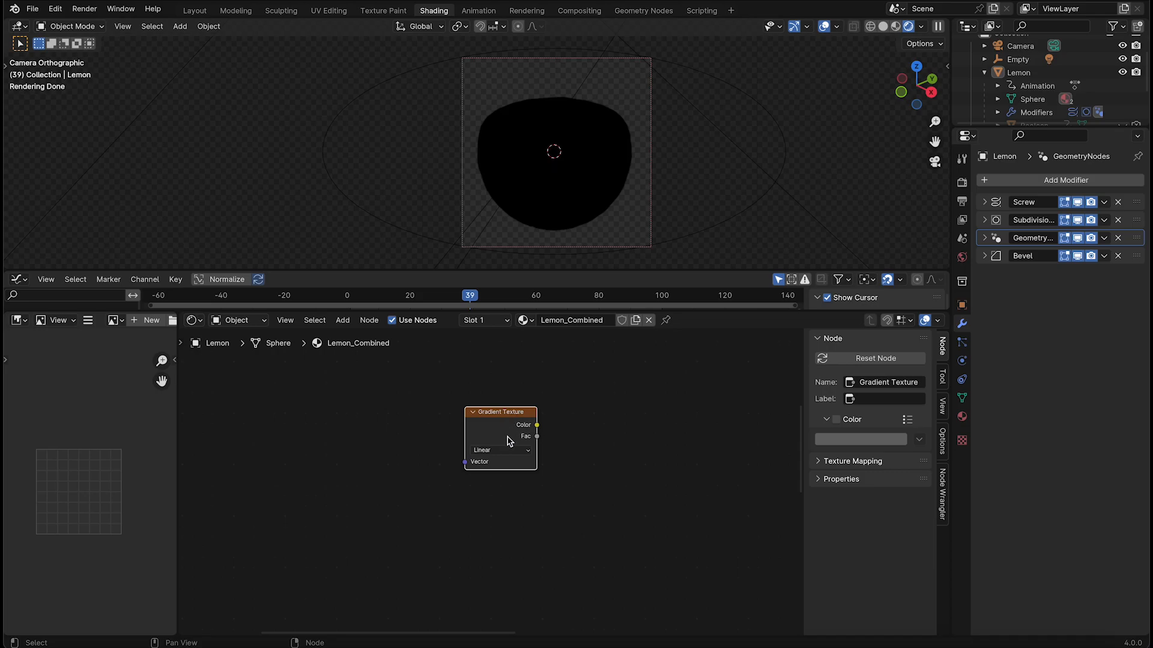
Attach Texture Coordinate and Mapping nodes to the Gradient Texture, using Object coordinates
key("ctrl+t")
left_click_drag(272, 392, 403, 484)
key("g")
left_click(395, 475)
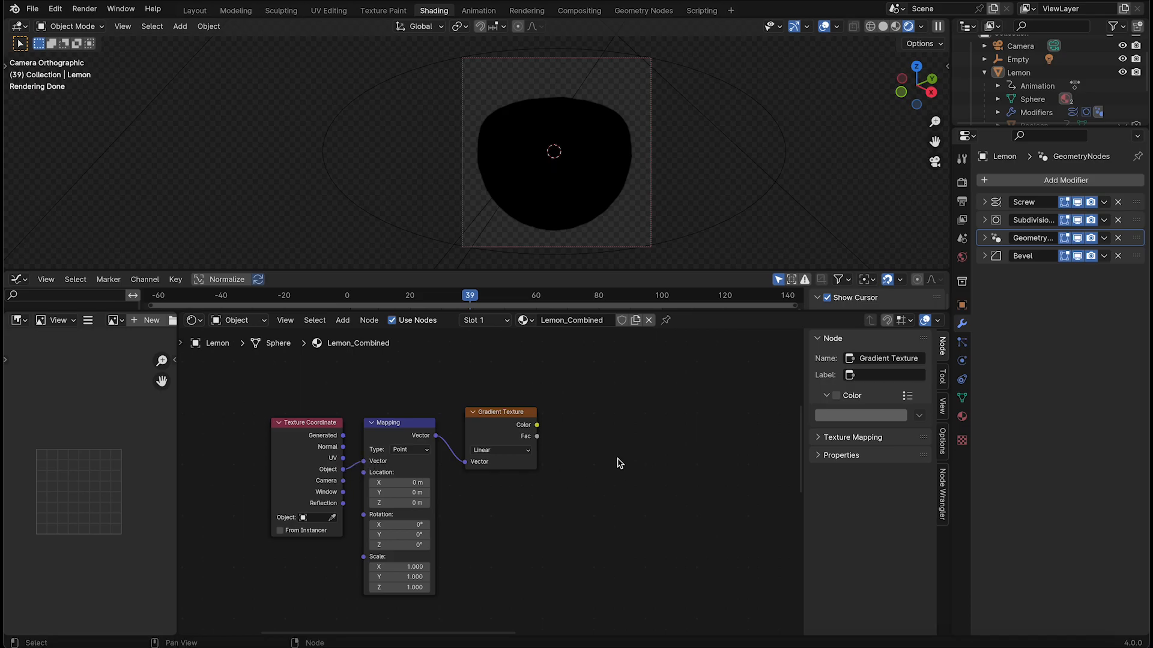
Set the Gradient Texture to Radial and preview its Fac output on the lemon from the top view
middle_click_drag(600, 456, 611, 443)
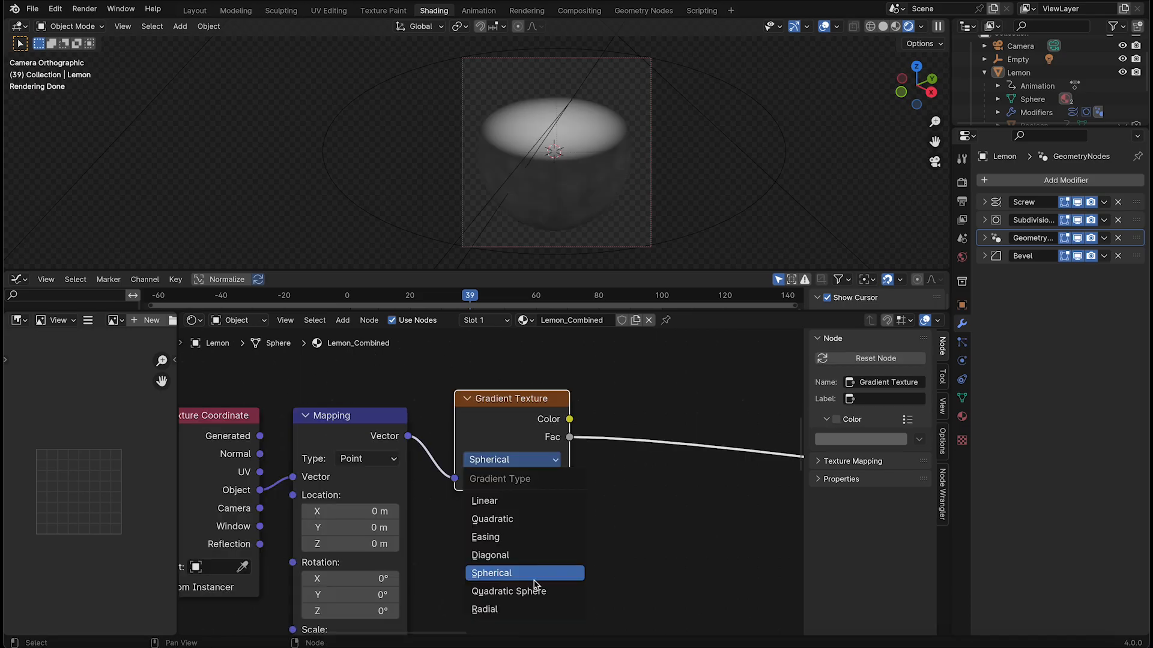
left_click(531, 610)
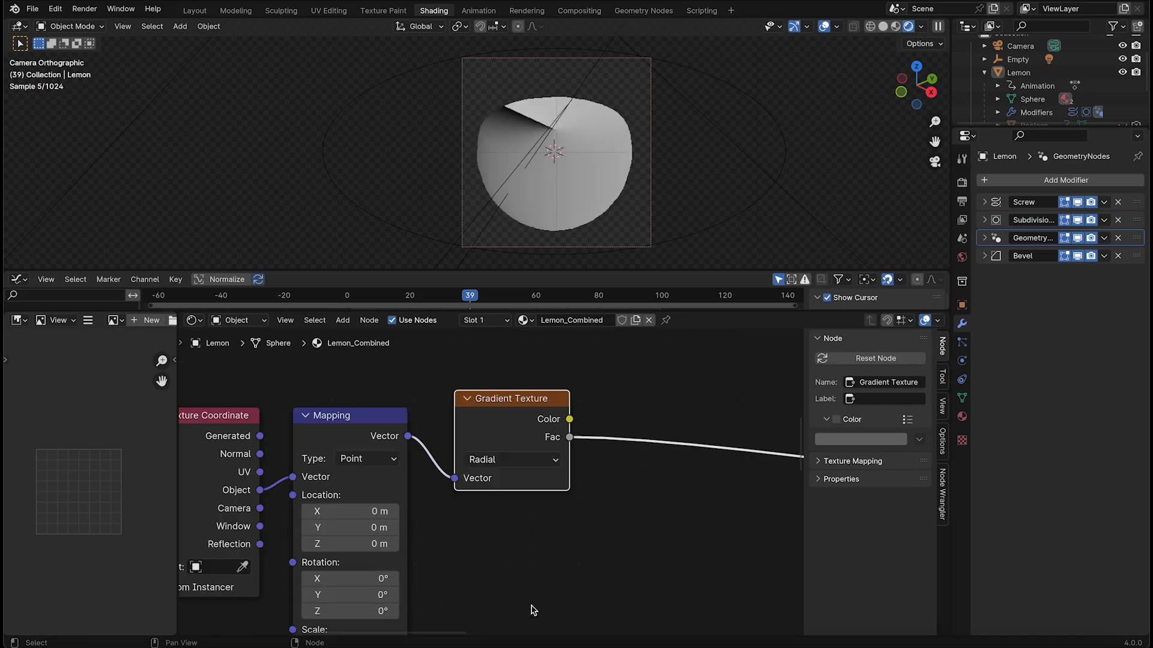
key("KP_7")
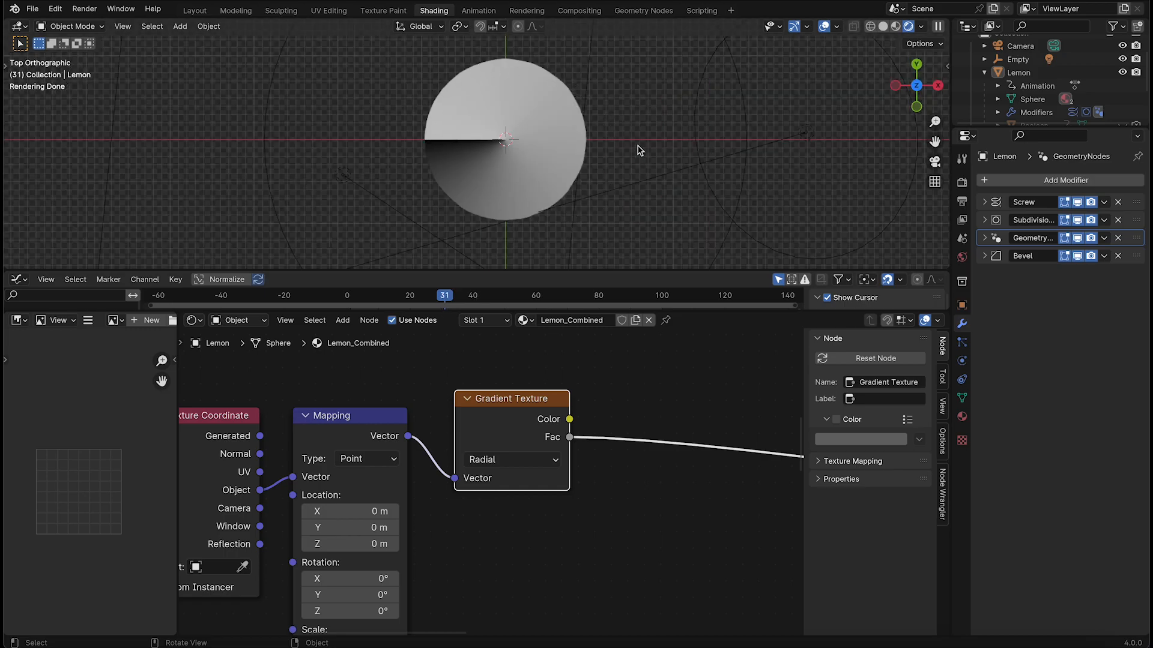
Insert an Add math node on the link after the Gradient Texture's Fac output
scroll(569, 484, "down", 2)
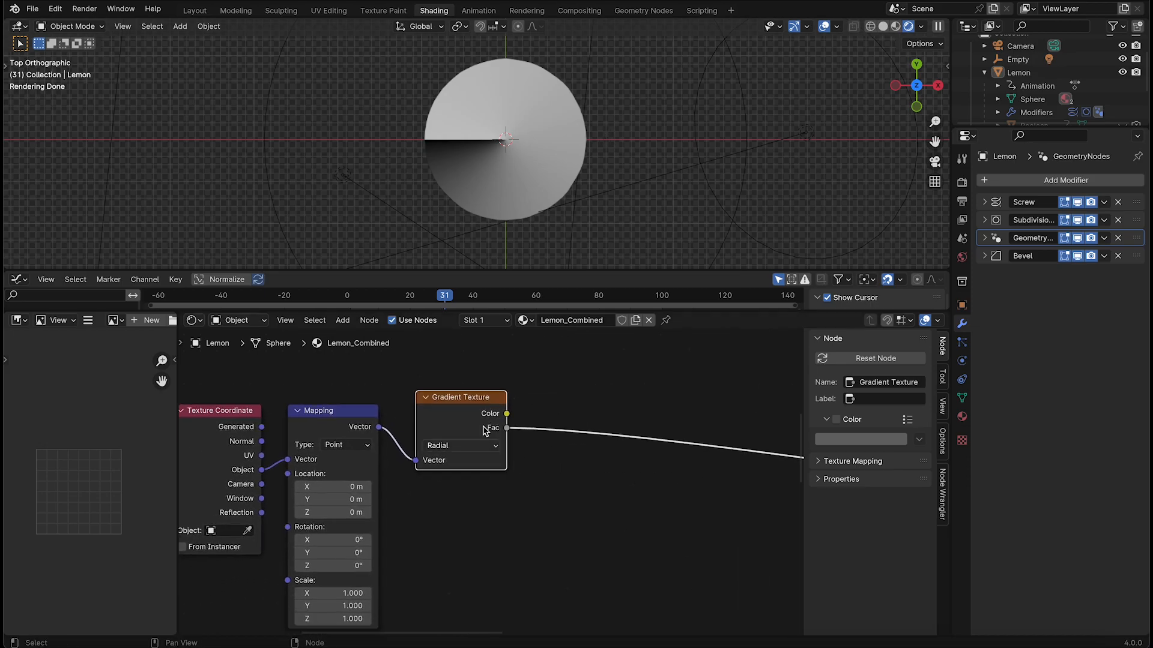
key("shift+a")
left_click(586, 376)
type("add")
key("Return")
left_click(611, 397)
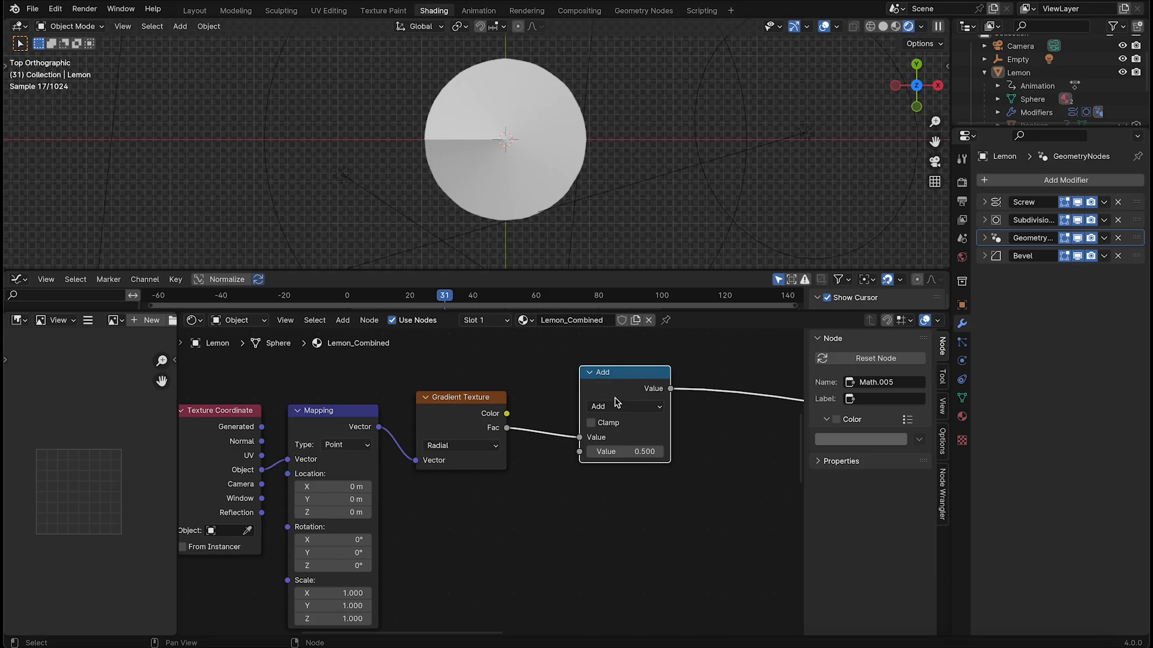
key("g")
left_click(606, 424)
Change the math node's operation to Floored Modulo and set its second value to 0.125
left_click(619, 426)
left_click(622, 425)
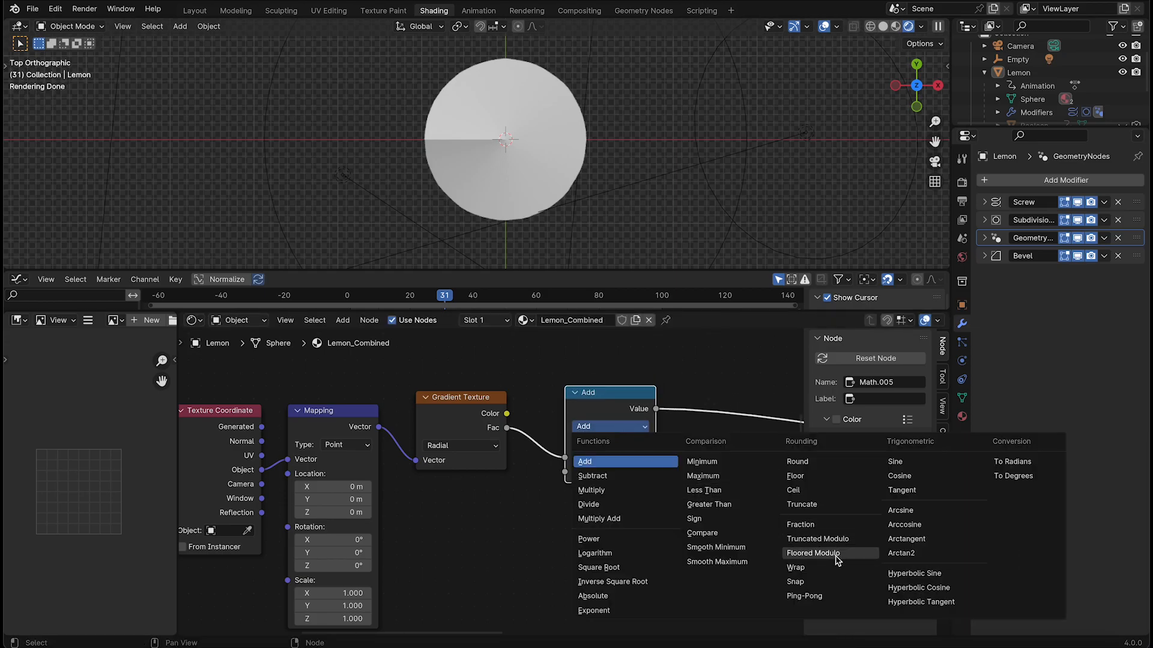
left_click(815, 553)
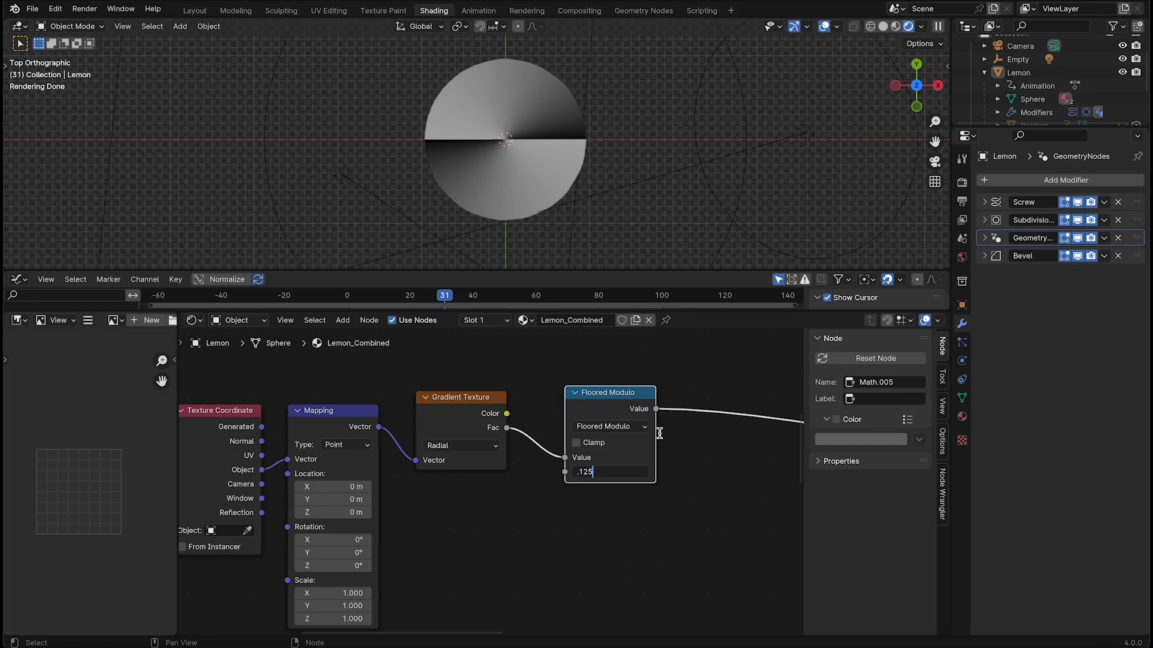
key("Return")
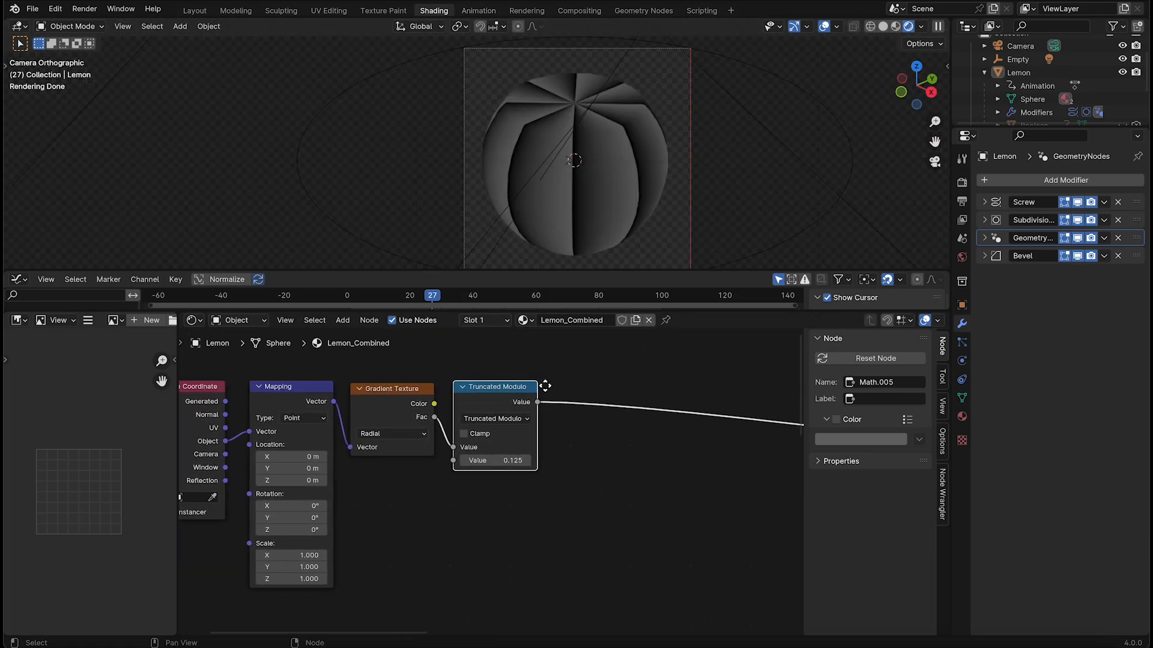
Add a Map Range node beside the modulo math node
middle_click_drag(637, 376, 574, 382)
key("shift+a")
left_click(575, 380)
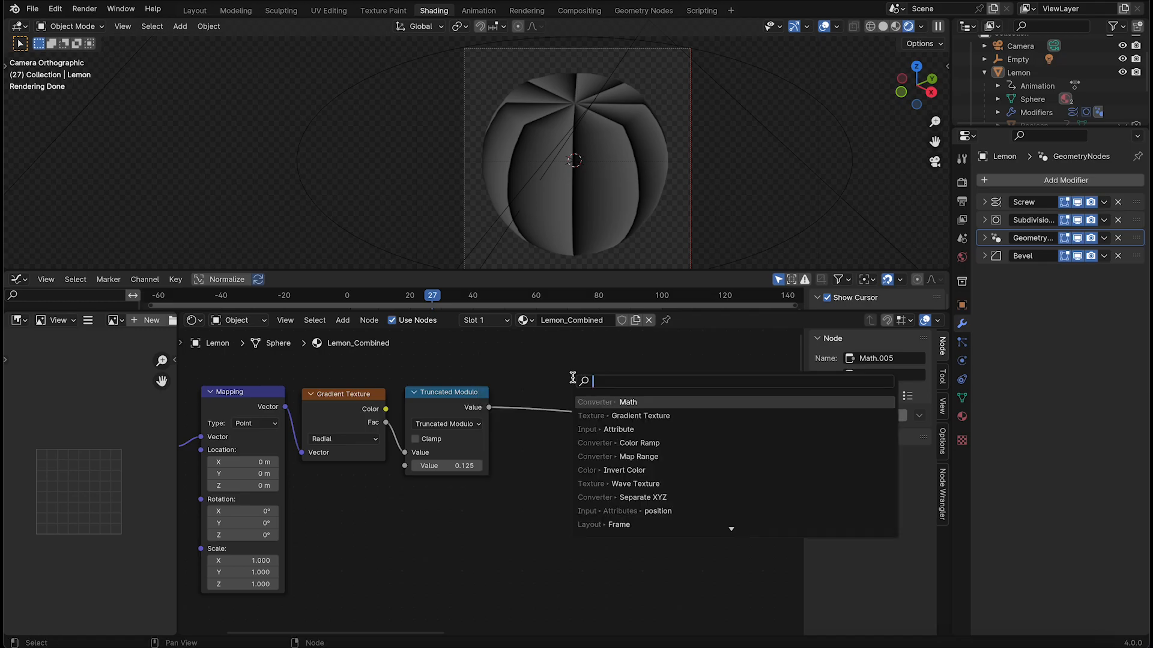
type("map ran")
key("Return")
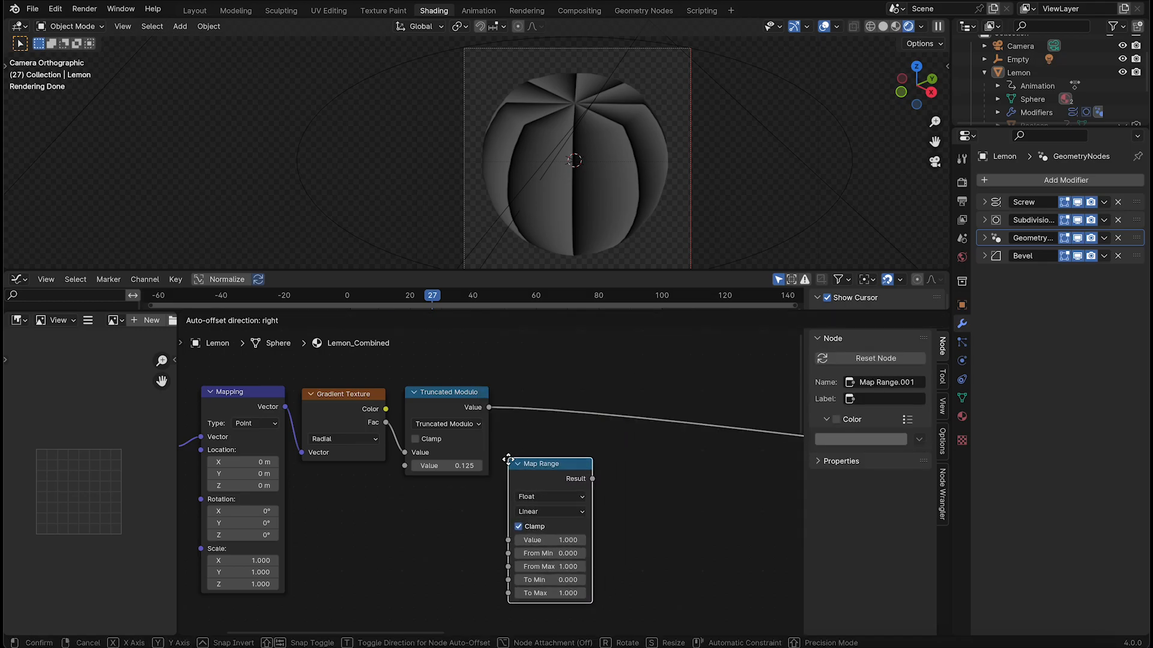
left_click(511, 441)
Connect the modulo node's output to the Map Range's Value input and preview the Map Range result on the lemon
left_click_drag(489, 409, 512, 524)
left_click_drag(557, 448, 563, 452)
left_click(574, 461, "ctrl+shift")
scroll(529, 500, "up", 3)
middle_click_drag(608, 524, 578, 486)
scroll(529, 500, "up", 1)
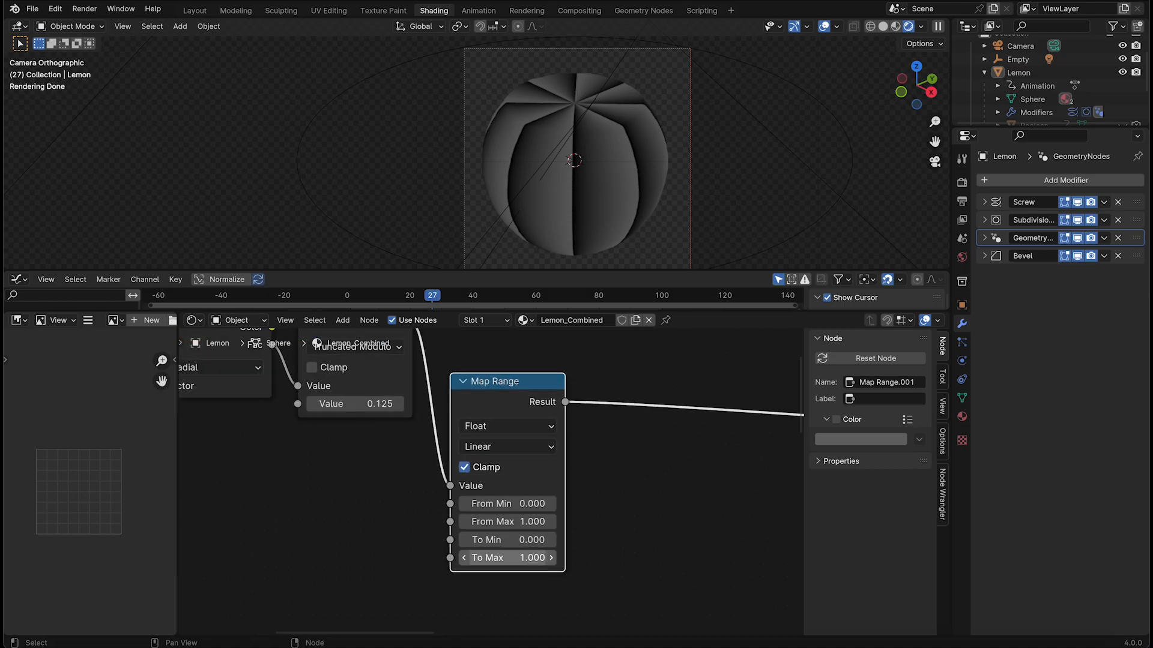
Set the Map Range's To Max to 1 and its From Max to 0.3
key("Return")
double_click(522, 558)
type("1")
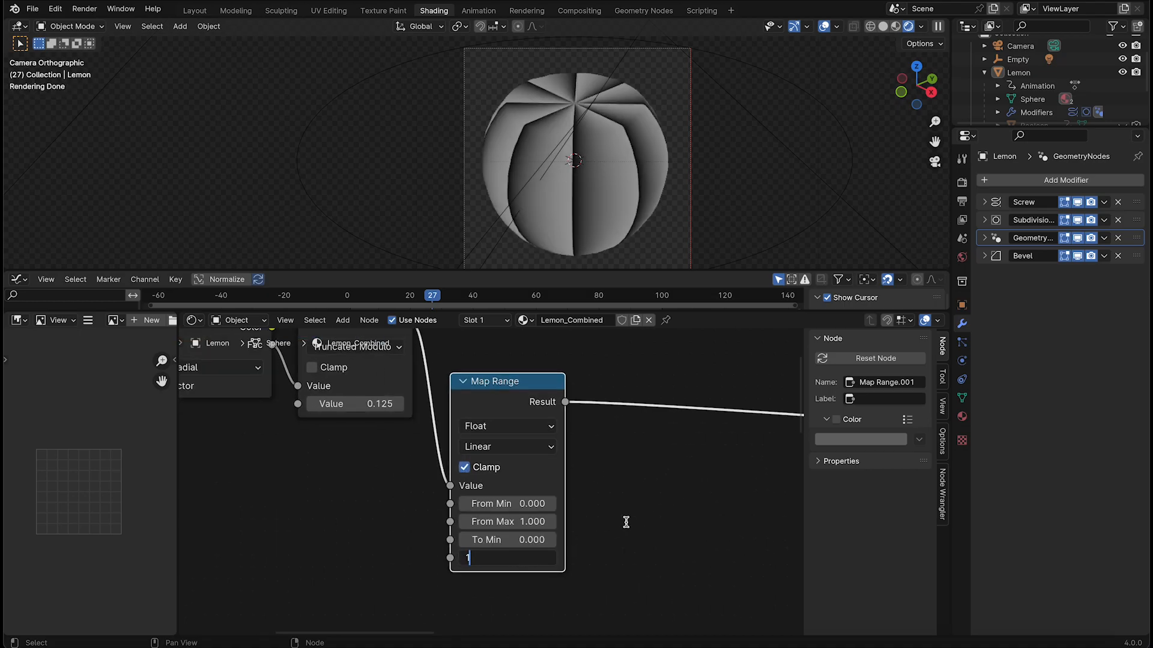
key("Return")
left_click_drag(532, 523, 522, 523)
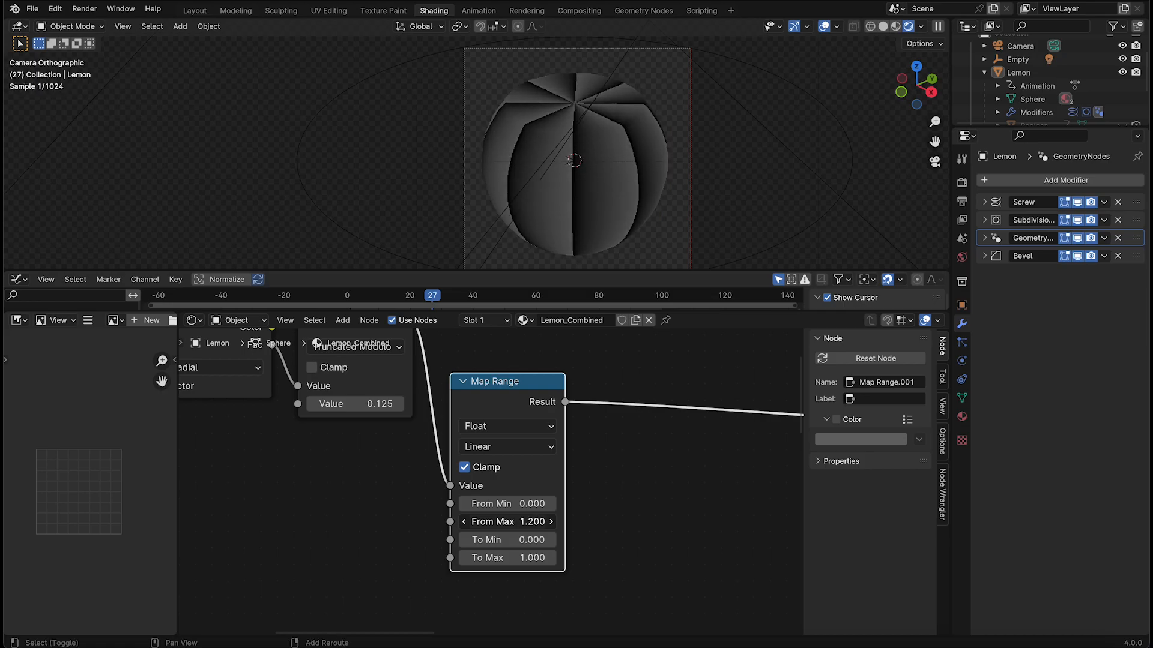
double_click(533, 521)
type(".3")
key("Return")
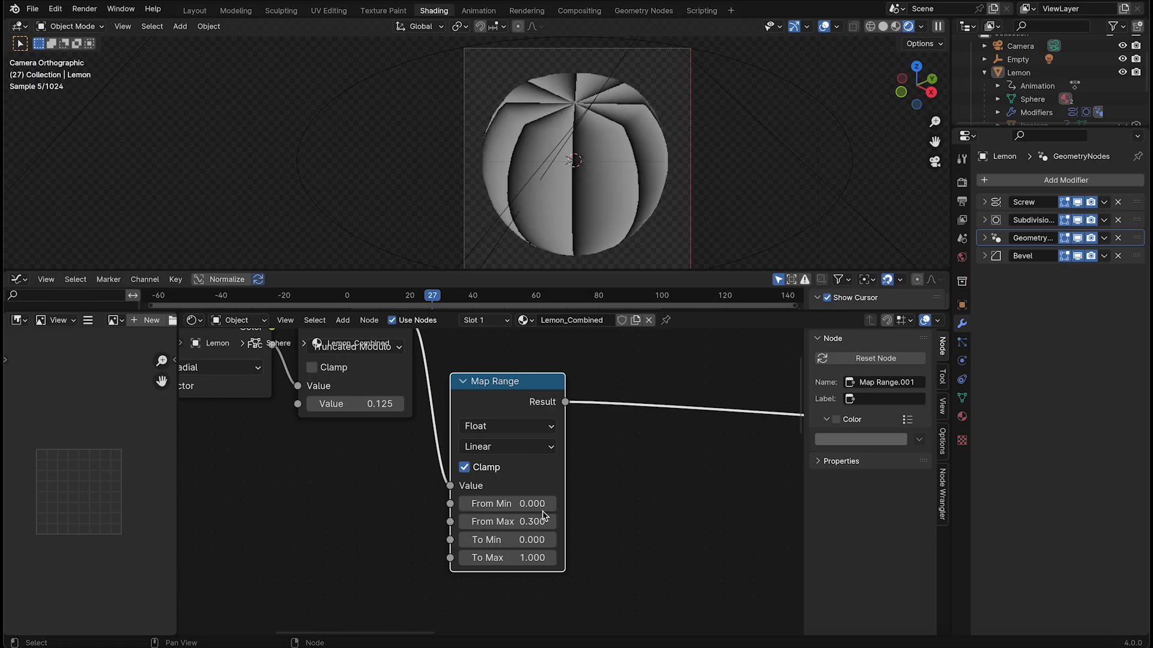
Try the values -5 for To Min and 3 for To Max on the Map Range node
double_click(535, 538)
type("-")
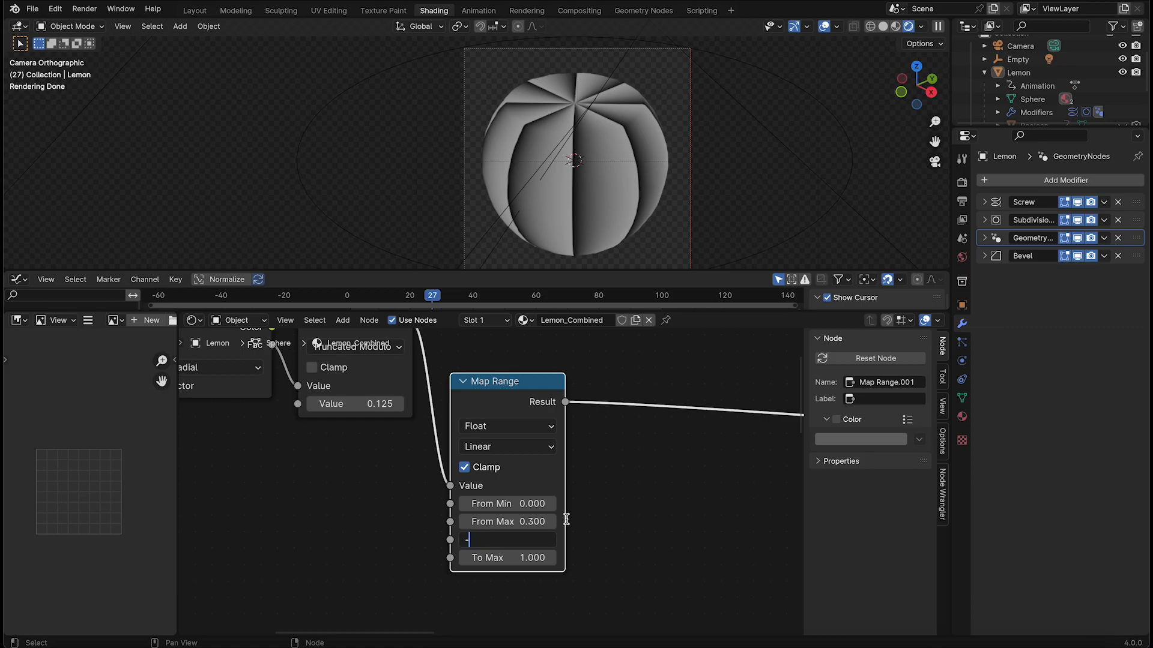
type("5")
key("Return")
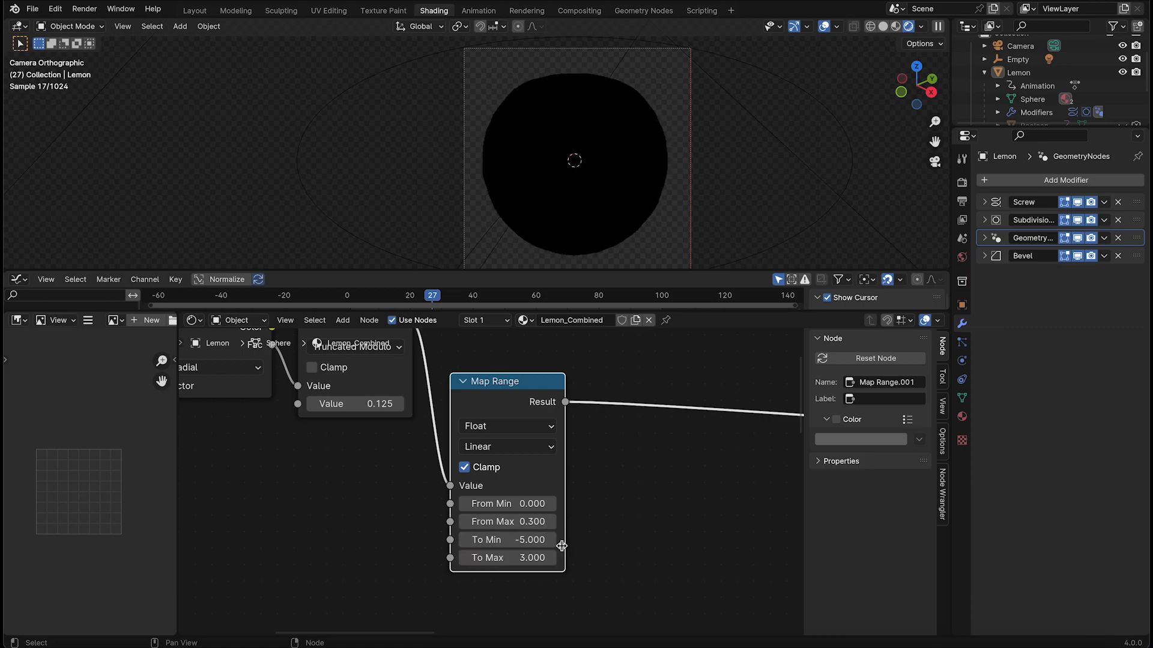
key("ctrl+z")
Set the Map Range's To Min to -0.5
double_click(536, 538)
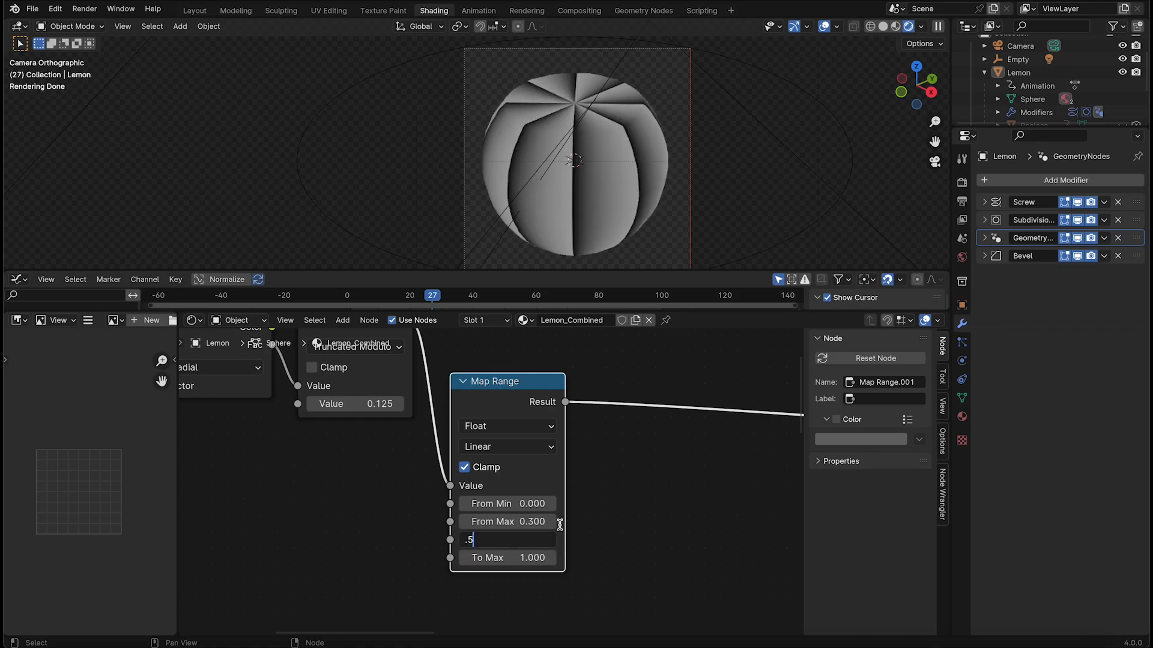
type("-")
key("Return")
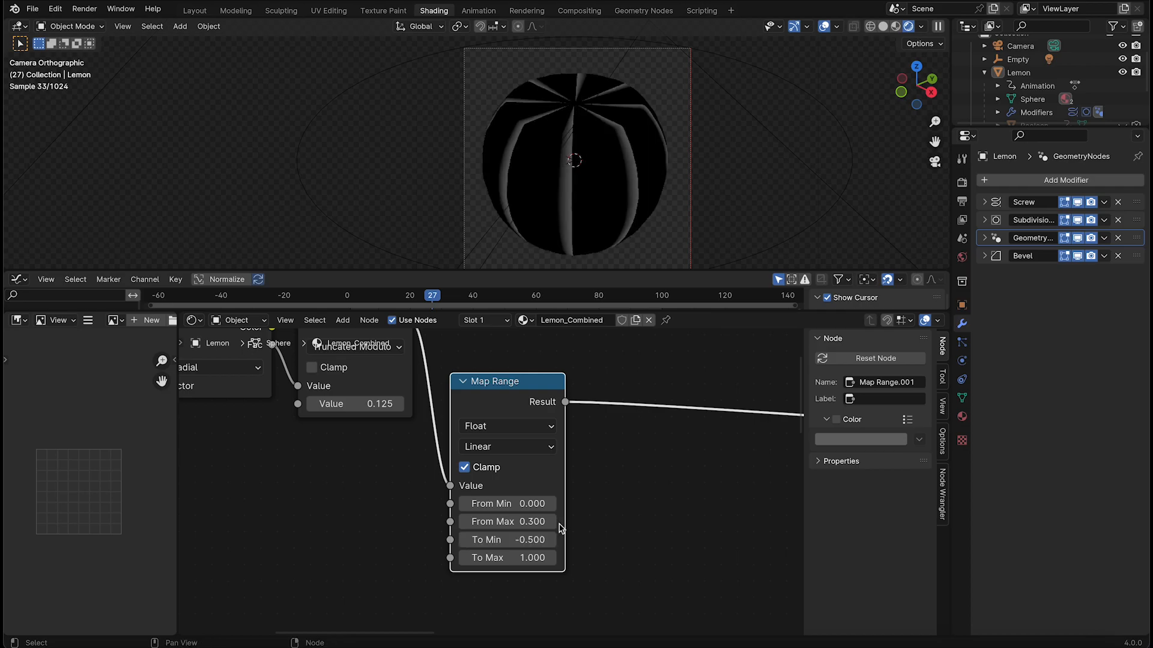
Set the Map Range's To Max to 1 and its From Max to 0.32
left_click_drag(516, 560, 559, 560)
left_click(520, 561)
type("1")
key("Return")
mouse_move(532, 521)
left_mouse_down()
mouse_move(515, 521)
mouse_move(537, 521)
left_mouse_up()
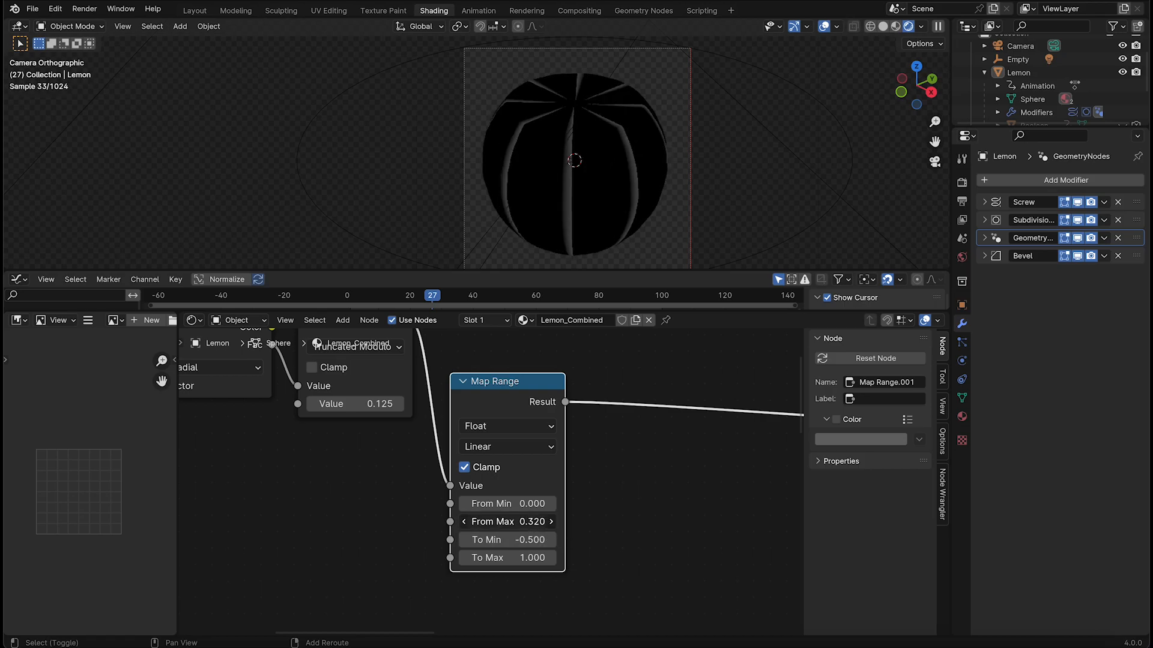
Insert an Invert Color node on the Map Range's output link and place it right beside the Map Range node
middle_click_drag(329, 442, 414, 485)
left_click(549, 424)
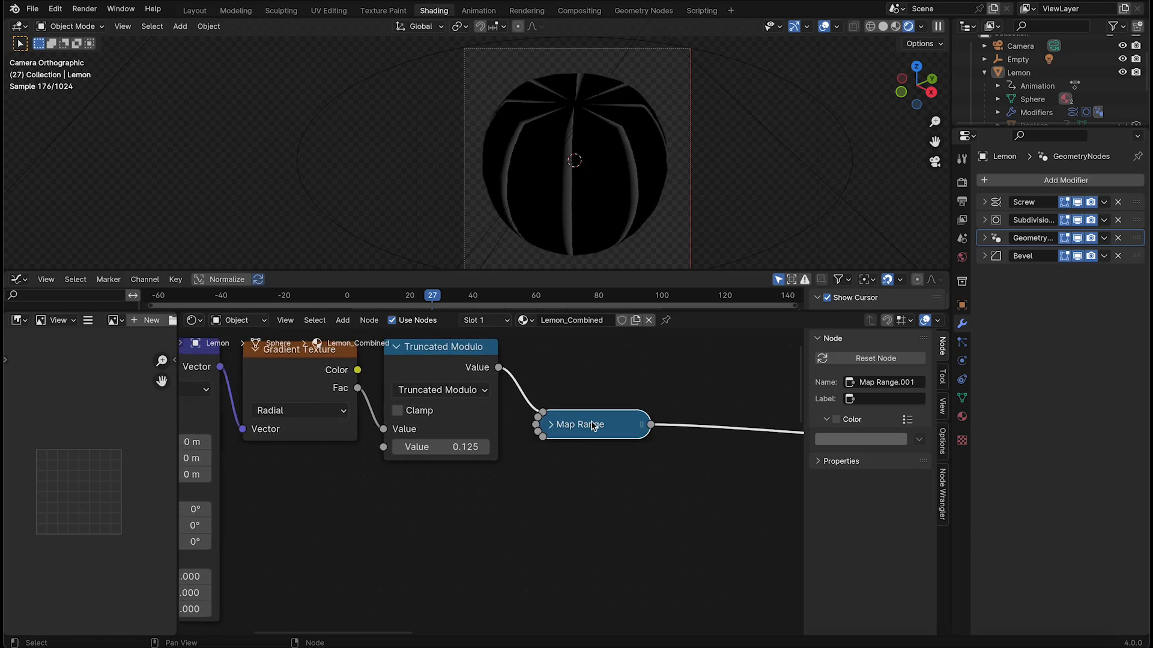
left_click_drag(588, 424, 595, 356)
left_click(557, 356)
scroll(606, 396, "down", 3)
key("shift+a")
left_click(627, 393)
type("inve")
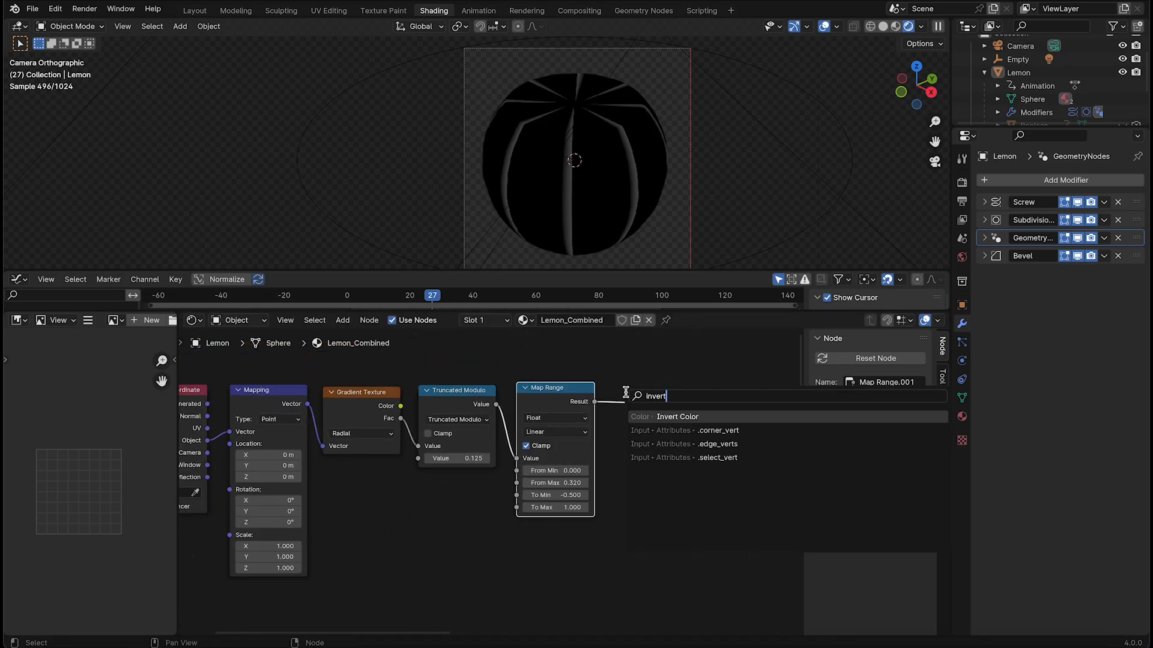
type("rt")
key("Return")
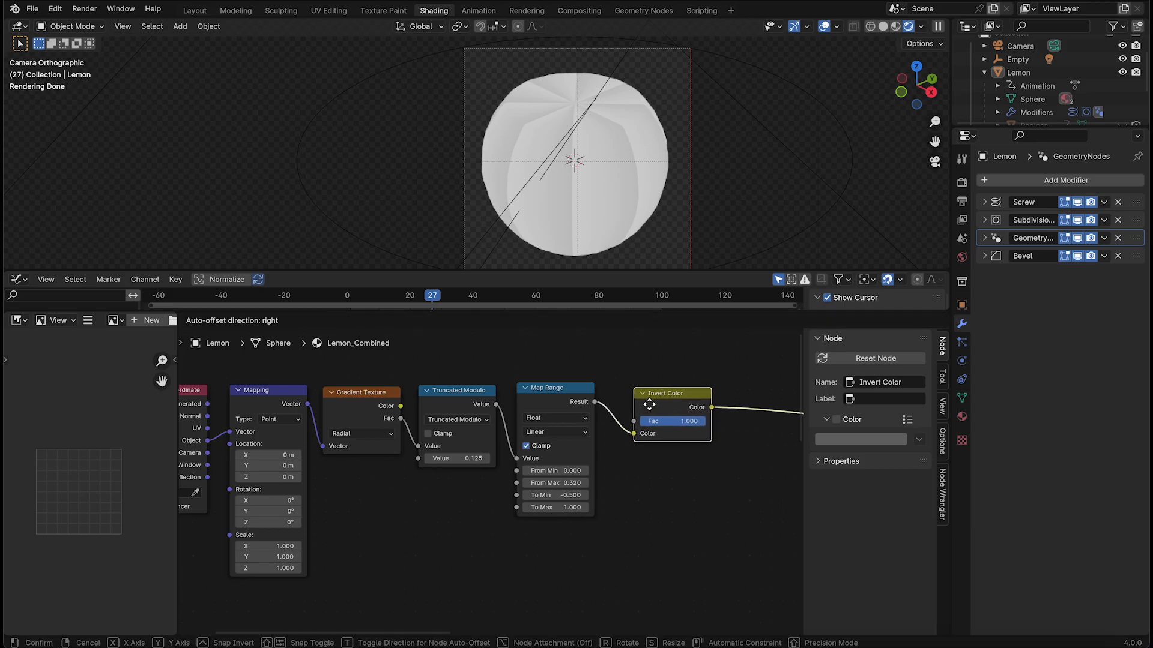
left_click(605, 382)
left_click_drag(573, 382, 692, 425)
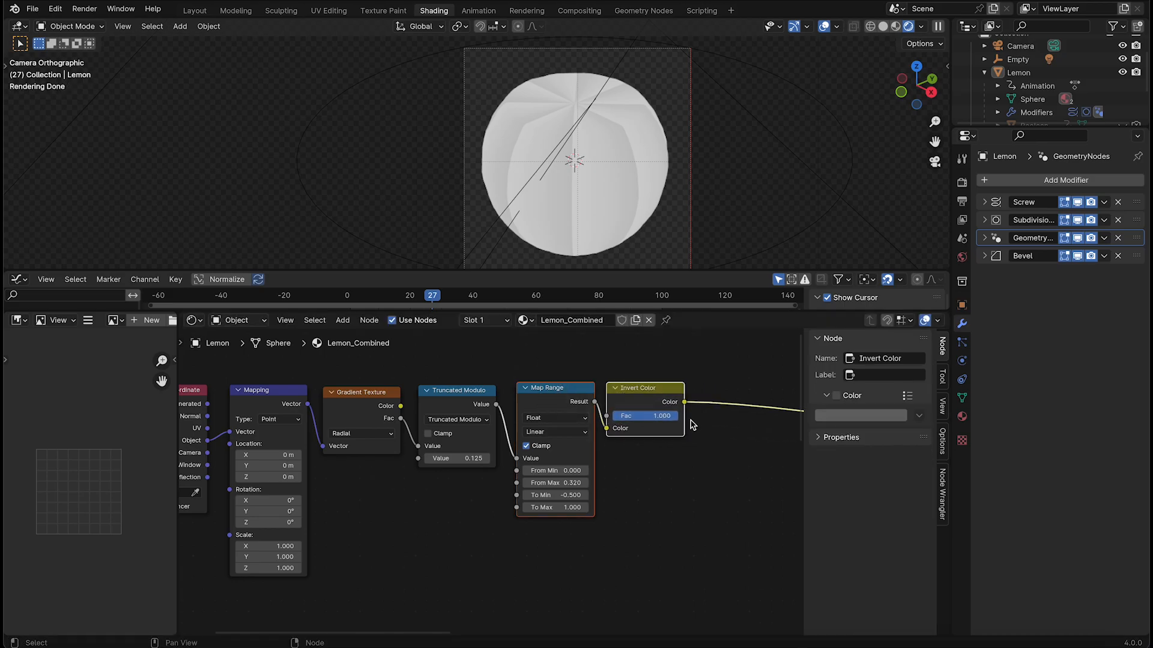
Lower the Map Range and Invert Color nodes, then multiply the Truncated Modulo value by the inverted colour using a Multiply node
key("g")
left_click(610, 444)
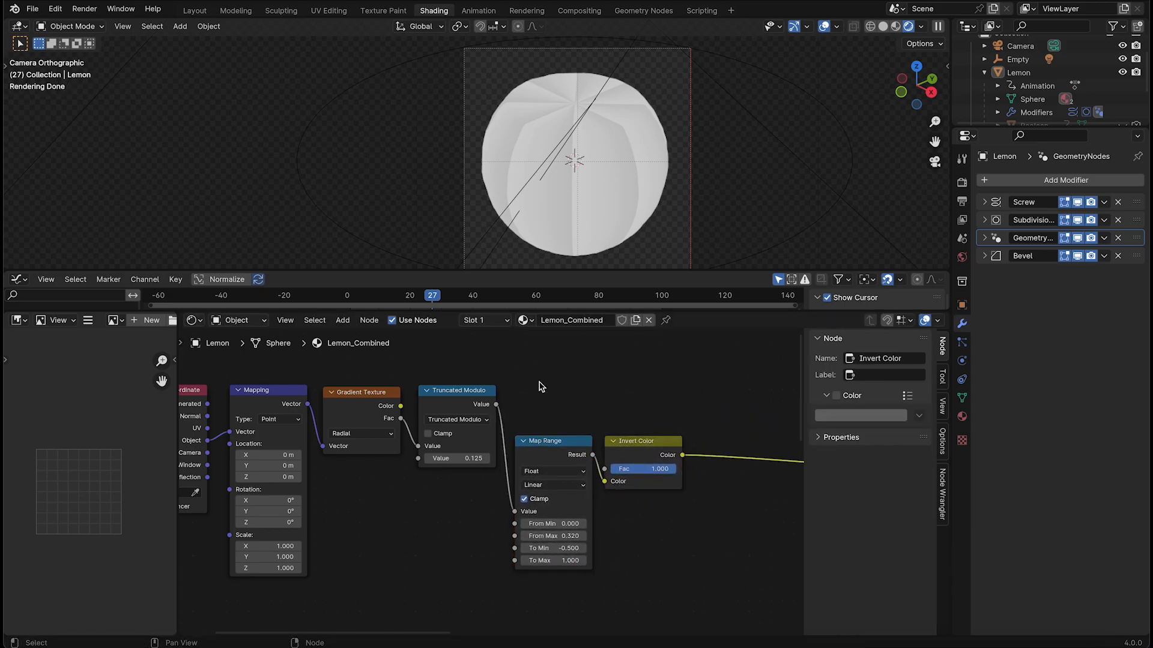
right_click(655, 390)
left_click_drag(496, 405, 628, 398)
type("mult")
key("Return")
left_click(698, 404)
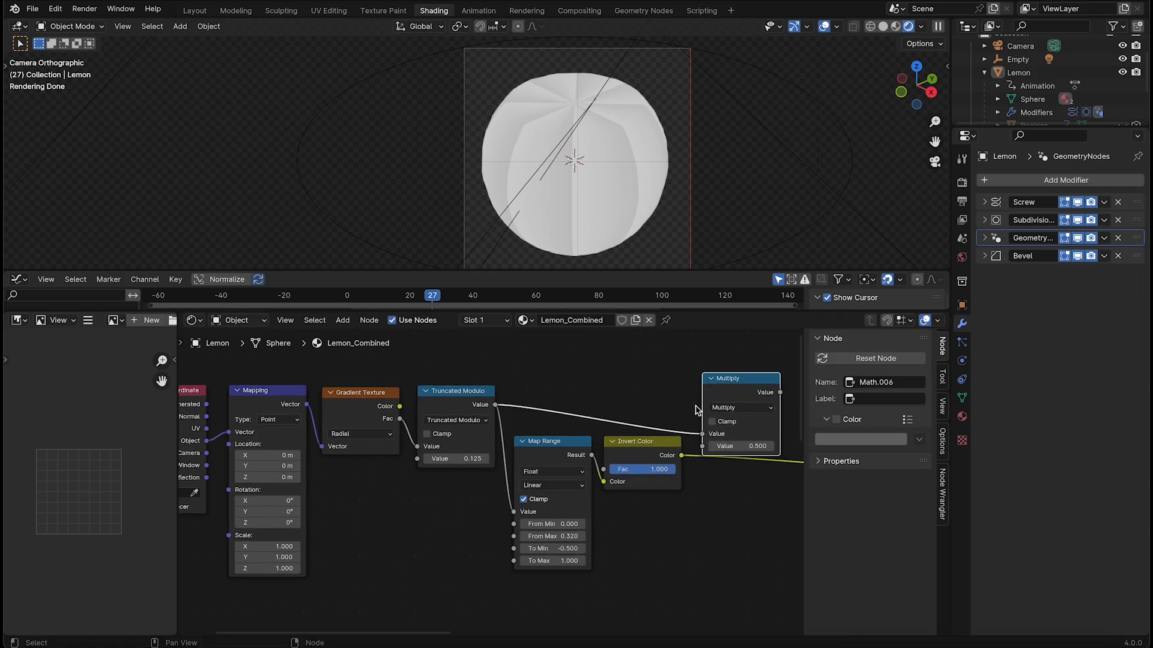
left_click_drag(684, 455, 705, 446)
Preview the Multiply node's result on the lemon
middle_click_drag(726, 441, 608, 448)
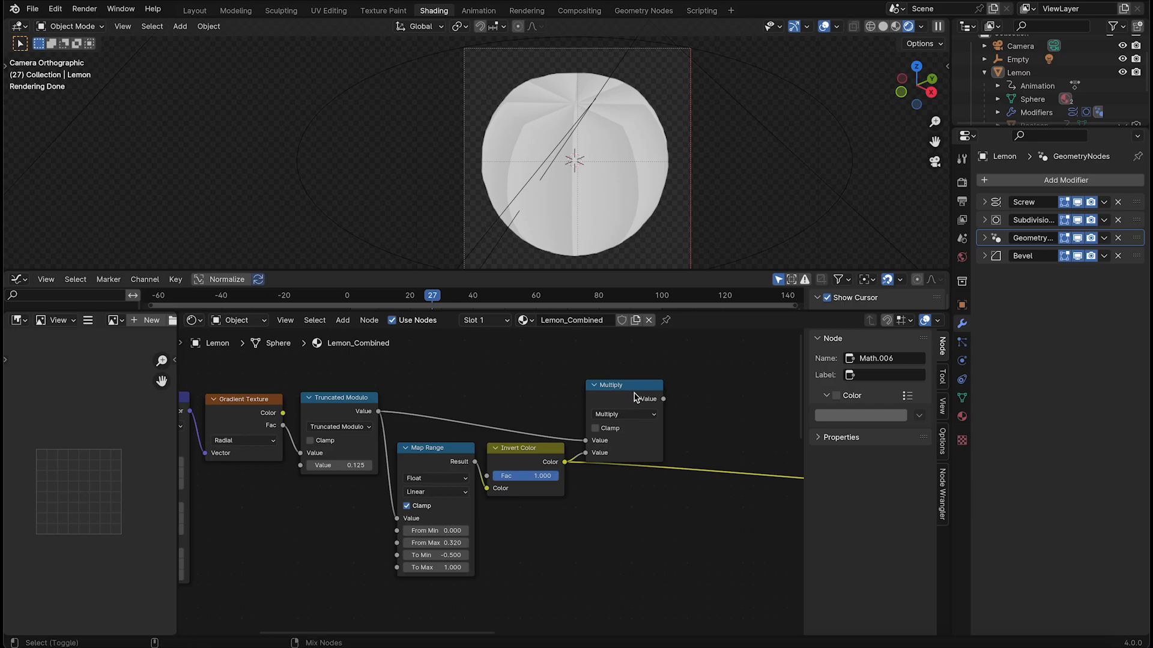
left_click(635, 399, "ctrl+shift")
left_click_drag(628, 399, 622, 402)
middle_click_drag(579, 448, 616, 444)
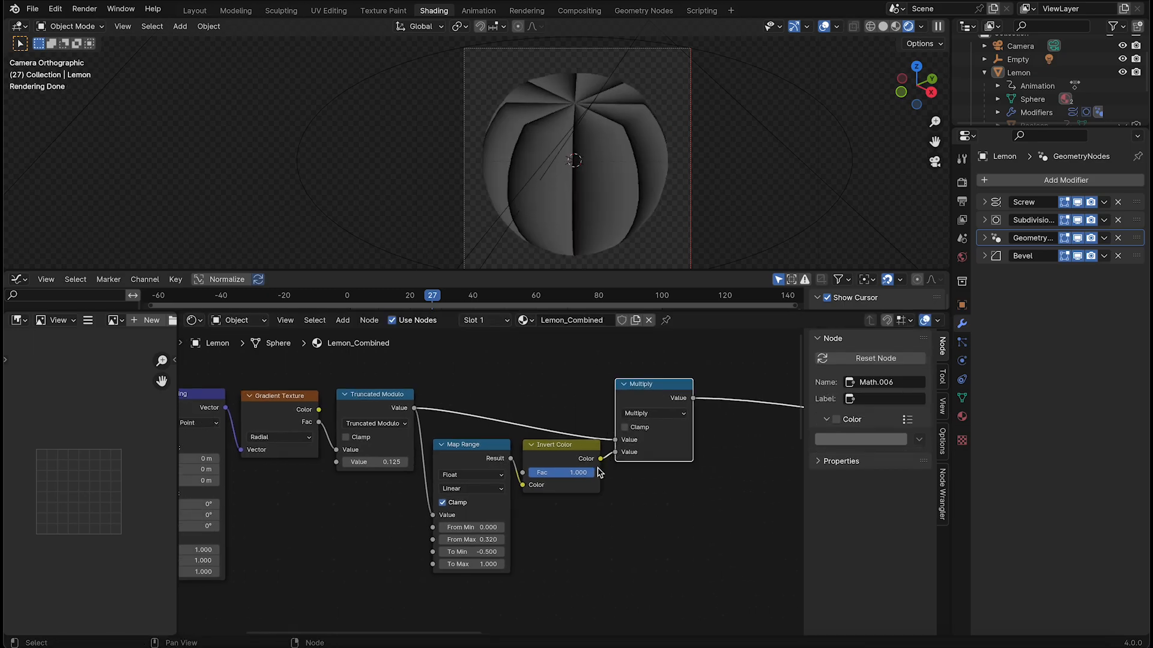
Set the To Max of the Map Range feeding Invert Color to 3
scroll(594, 463, "up", 5)
left_click_drag(467, 604, 569, 600)
middle_click_drag(530, 605, 532, 593)
scroll(511, 604, "up", 4)
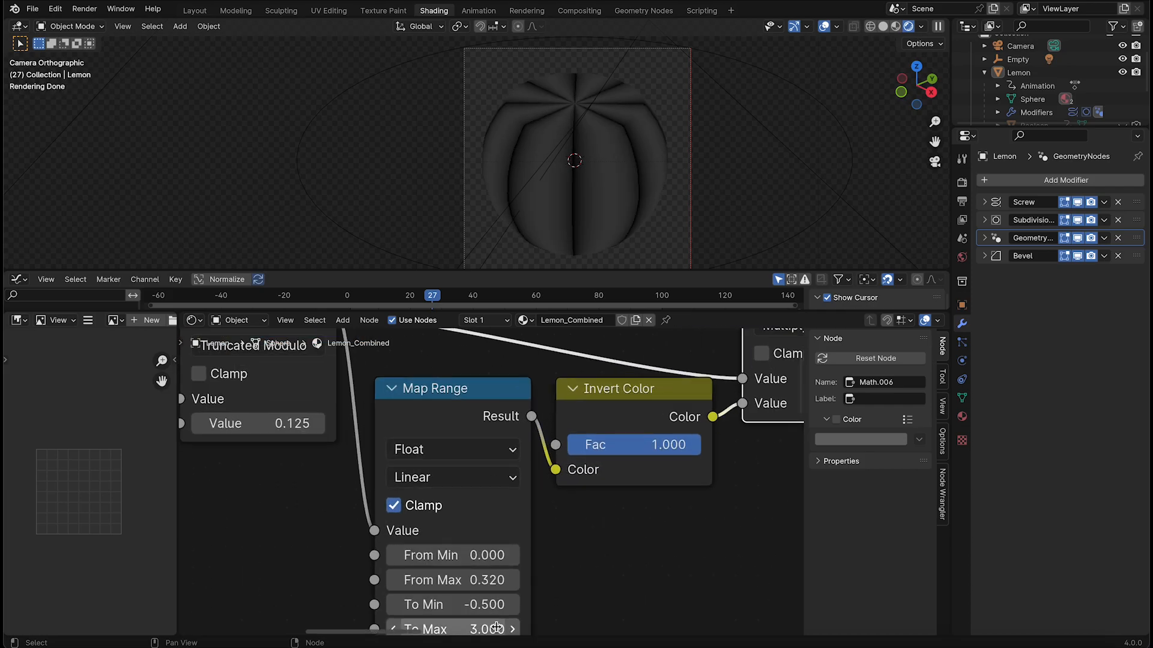
scroll(513, 626, "down", 4)
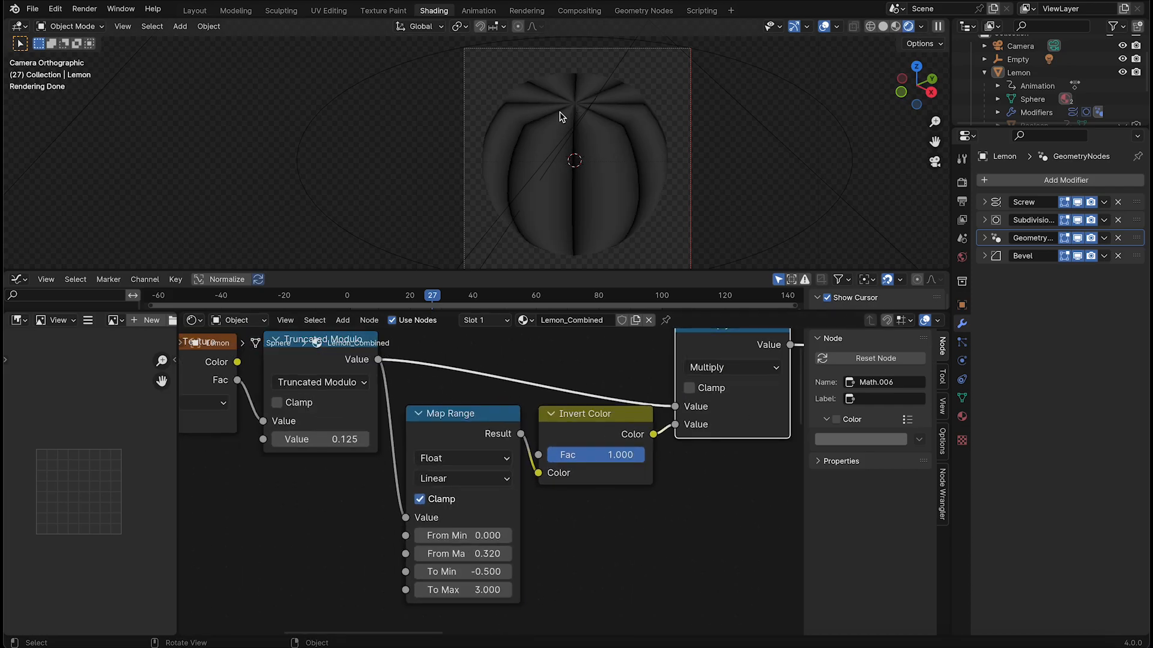
View the lemon from the top and compare the Truncated Modulo preview with the Multiply preview
key("grave")
left_click(596, 42)
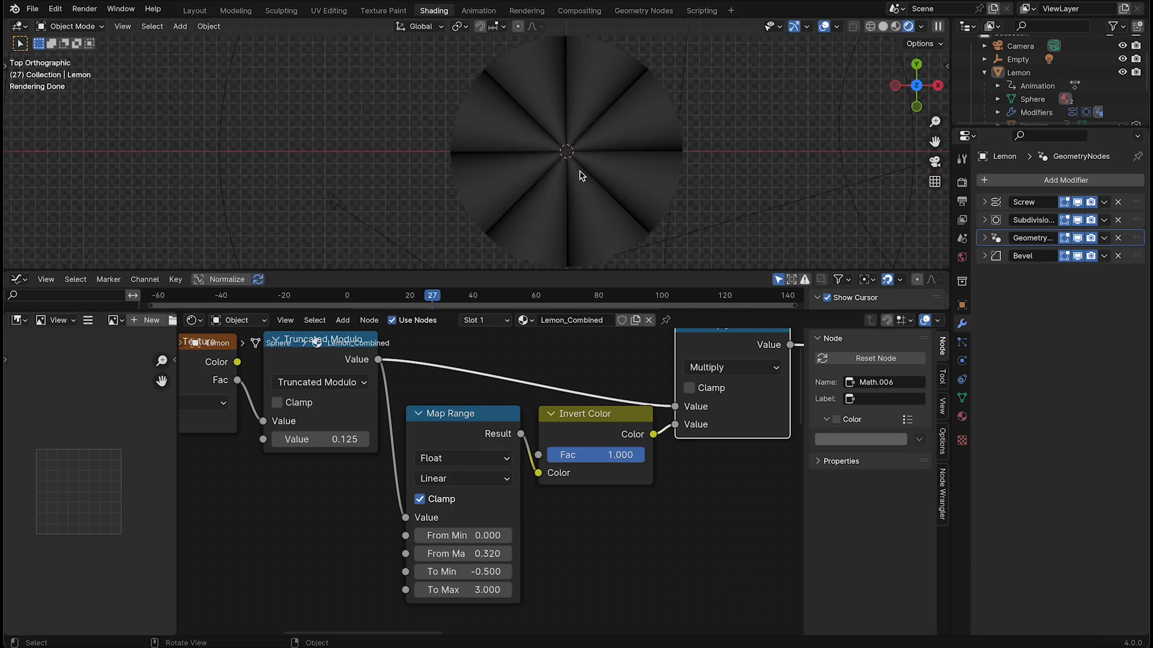
middle_click_drag(613, 200, 613, 179, "shift")
scroll(532, 375, "down", 4)
middle_click_drag(429, 407, 415, 427)
left_click(361, 411, "ctrl+shift")
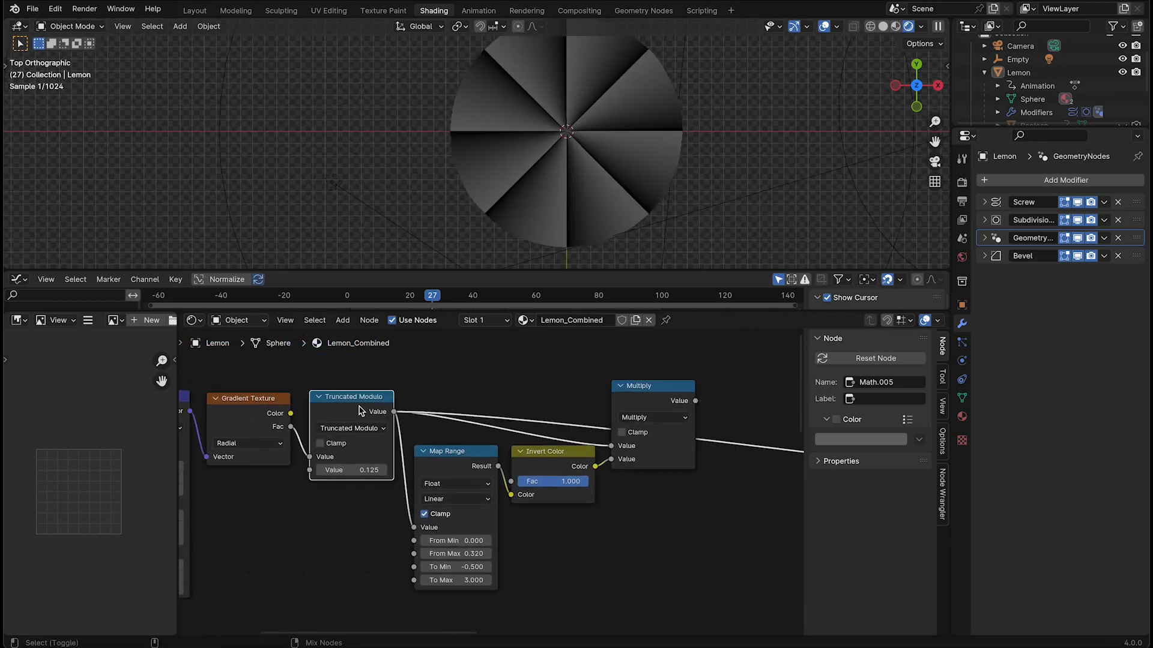
left_click(683, 404, "ctrl+shift")
middle_click_drag(603, 78, 598, 113, "shift")
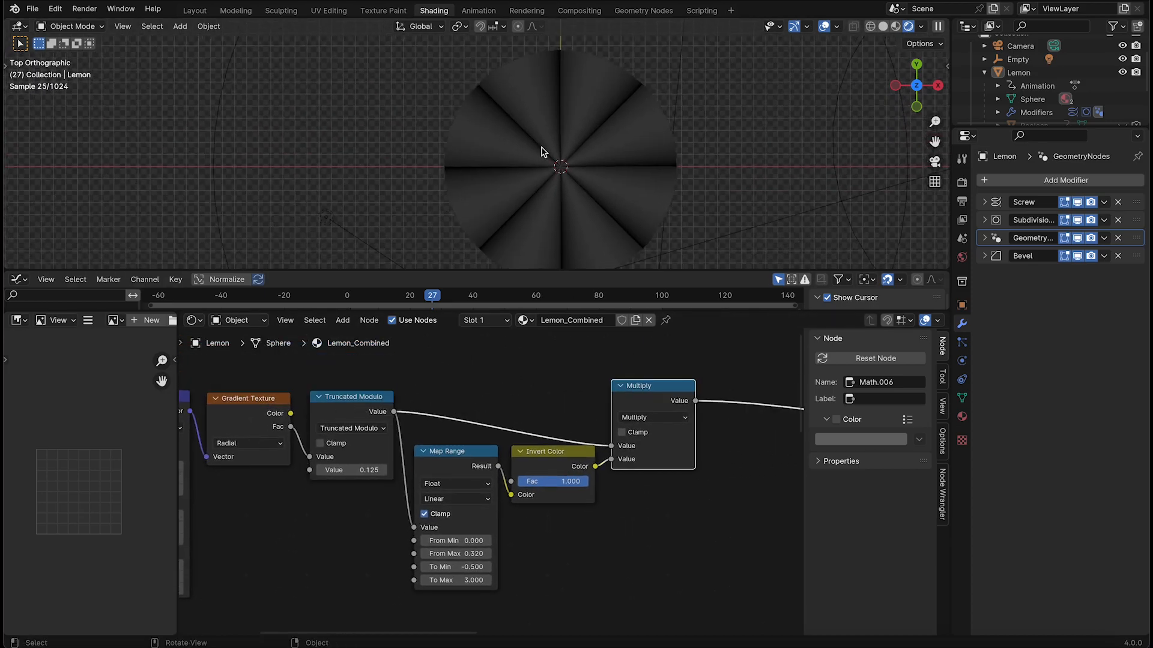
Collapse the Multiply, Map Range and Invert Color nodes and tidy the radial segment chain's layout
mouse_move(639, 386)
left_mouse_down()
mouse_move(656, 359)
mouse_move(658, 383)
left_mouse_up()
left_click(634, 367)
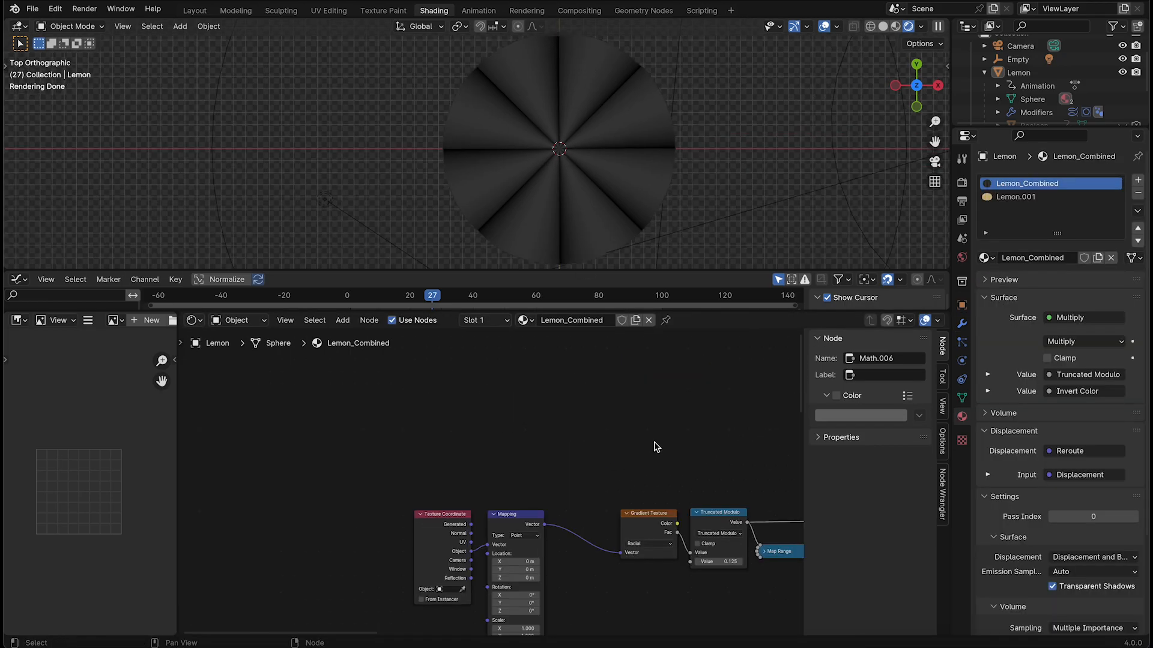
middle_click_drag(653, 445, 418, 448)
middle_click_drag(471, 420, 550, 412)
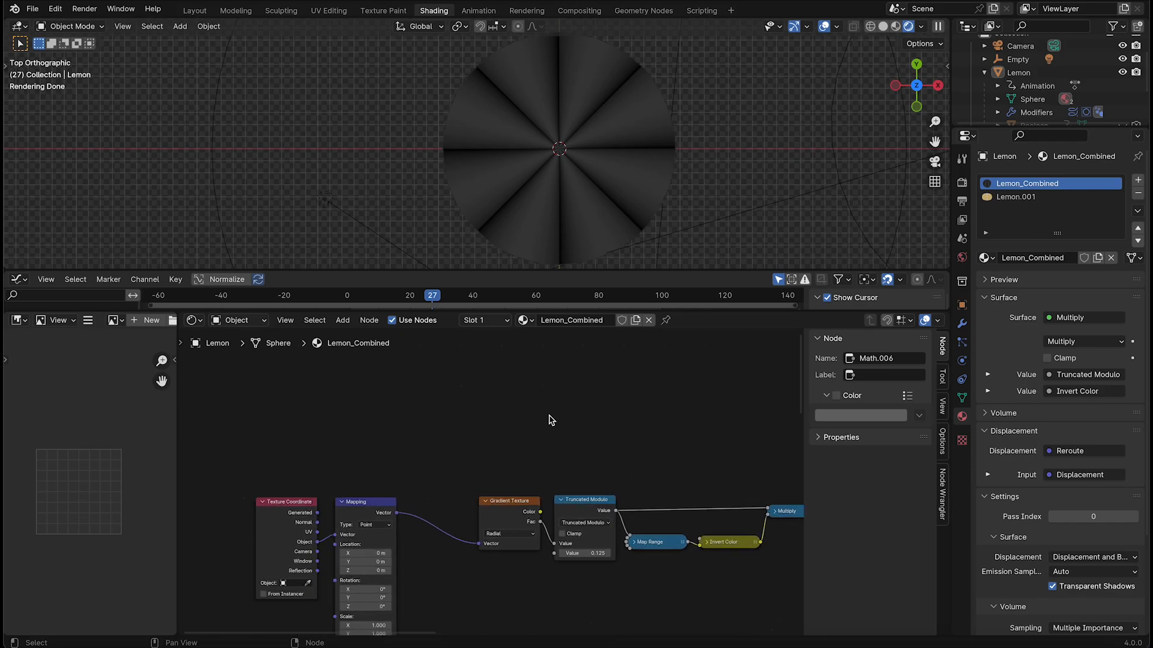
scroll(549, 419, "up", 1)
middle_click_drag(572, 455, 531, 441)
Add a Wave Texture fed by the Mapping node's Vector output above the Gradient Texture and preview it on the lemon
left_click_drag(344, 488, 447, 413)
type("wave")
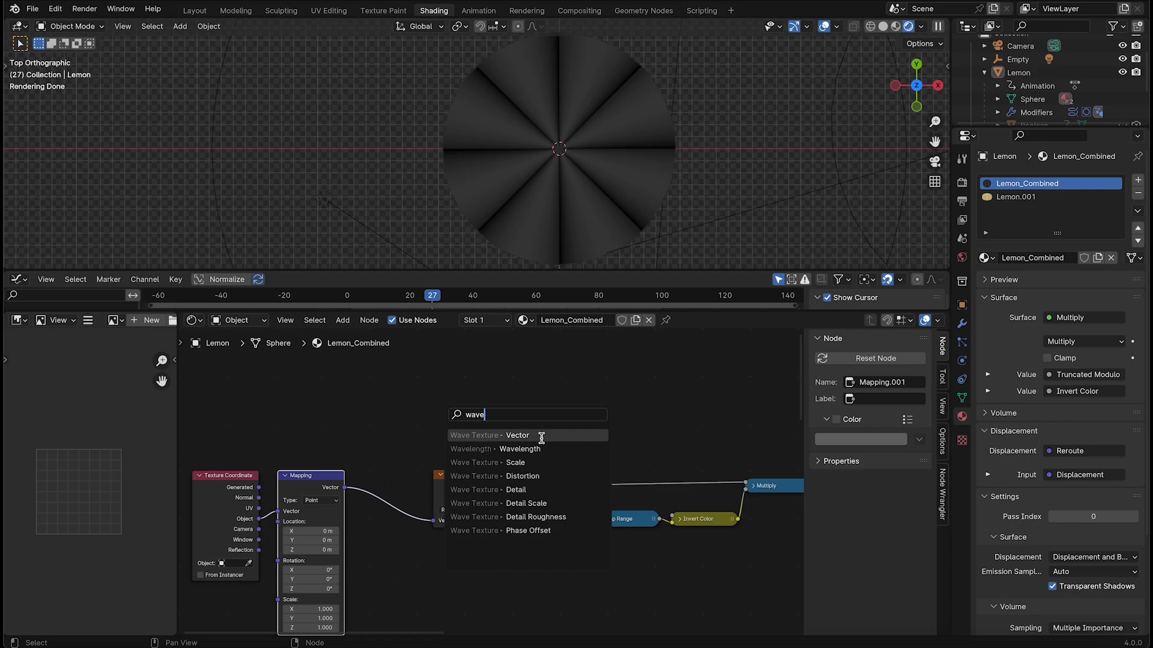
left_click(541, 438)
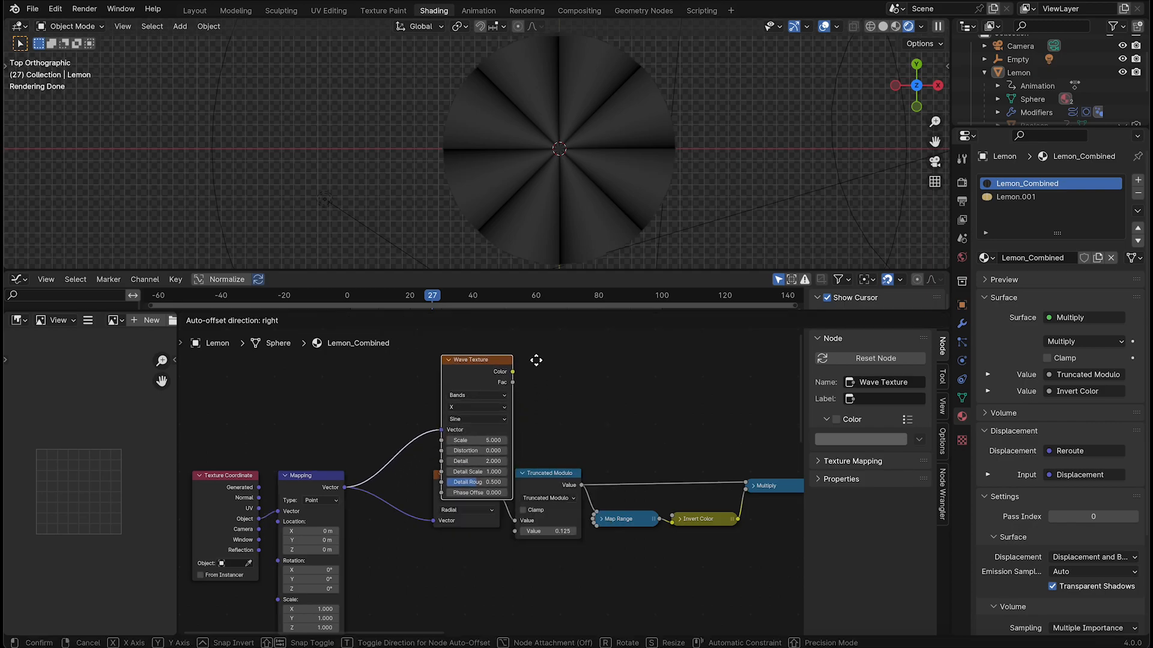
left_click(545, 411)
left_click(477, 411, "ctrl+shift")
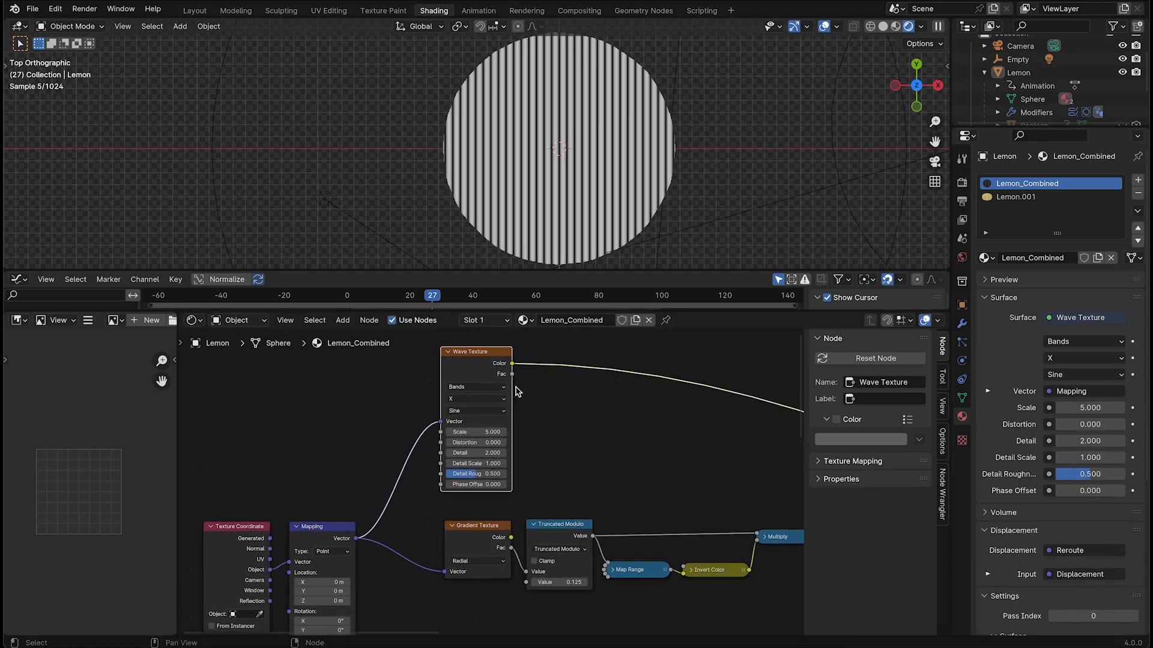
Set the Wave Texture to Rings along the Z direction with a scale of 0.34
scroll(477, 411, "up", 3)
left_click(476, 376)
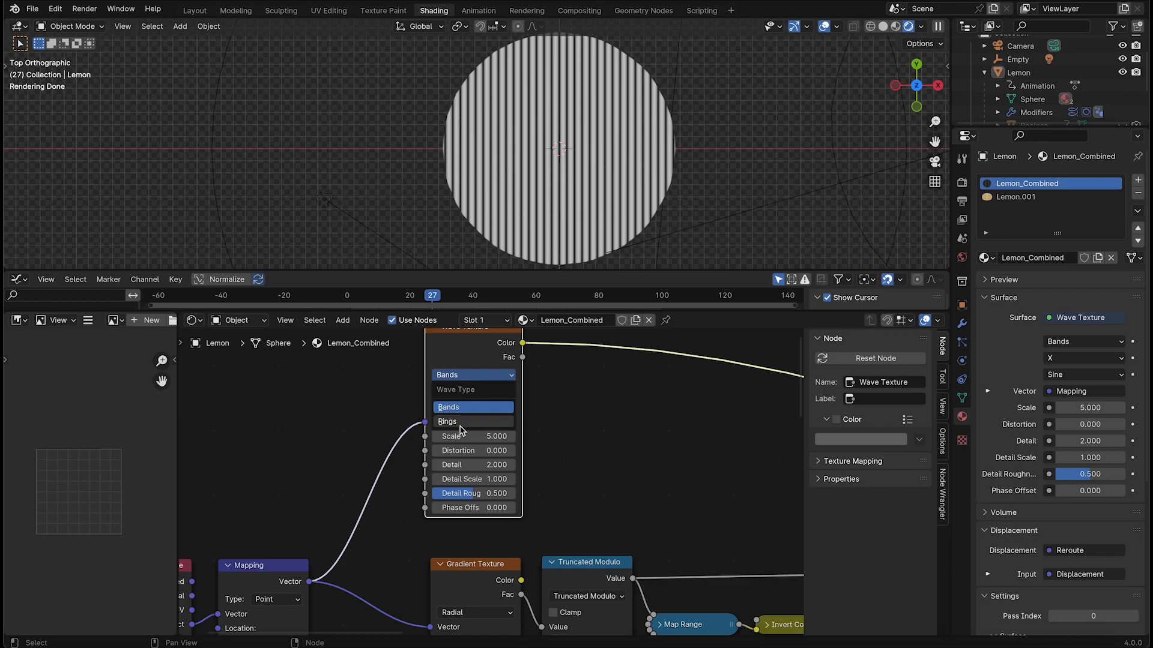
left_click(461, 423)
left_click(475, 394)
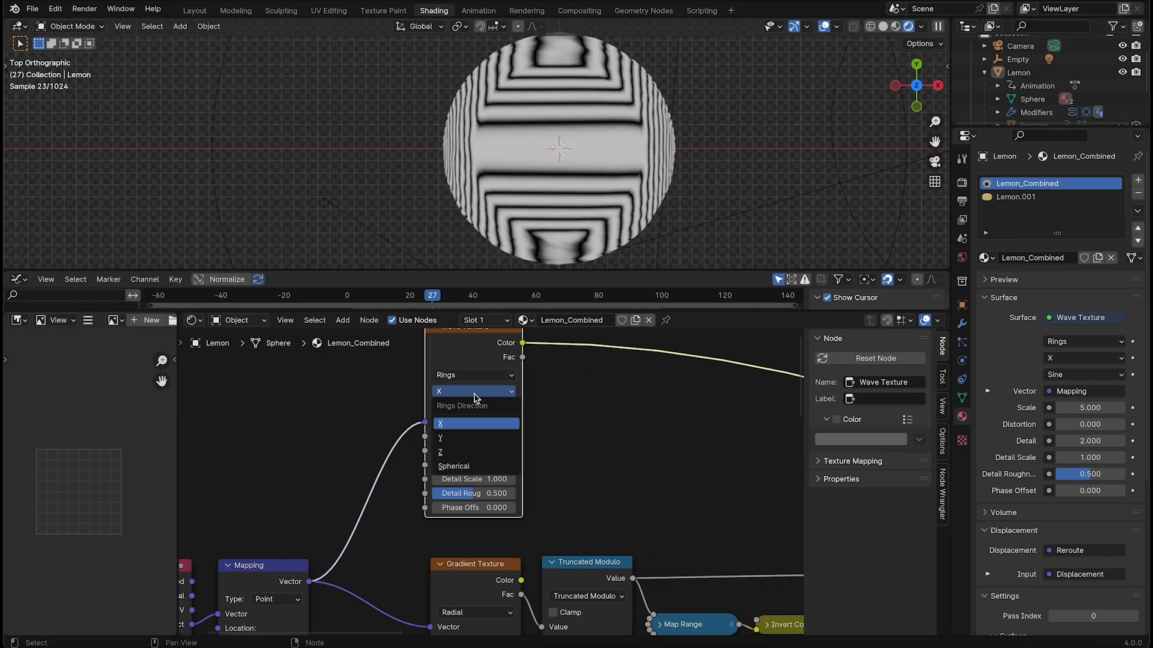
left_click(467, 452)
left_click_drag(498, 430, 441, 430)
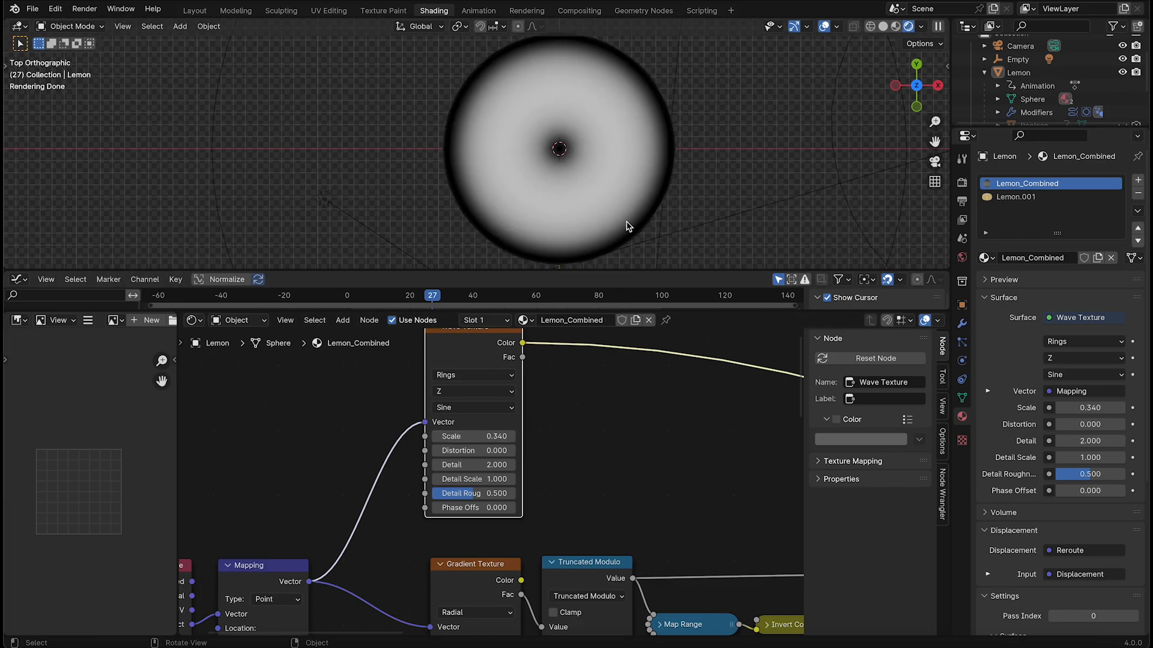
Go to frame 51 and view the whole cut lemon from the top
scroll(626, 213, "down", 4)
middle_click_drag(565, 172, 560, 188, "shift")
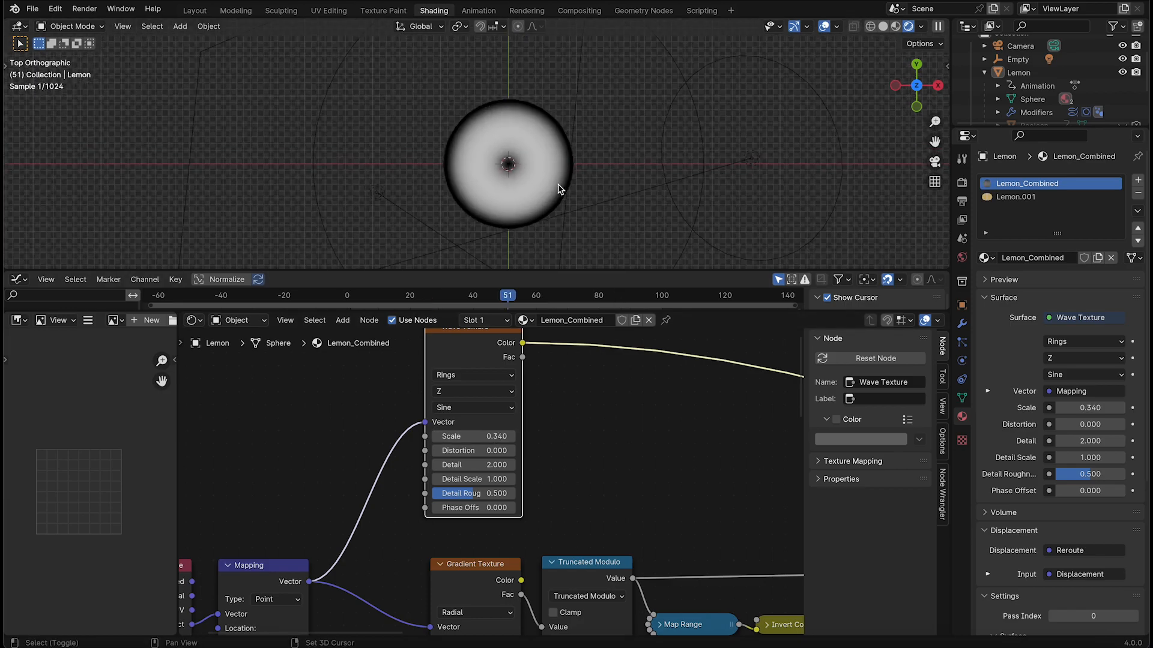
scroll(556, 187, "up", 1)
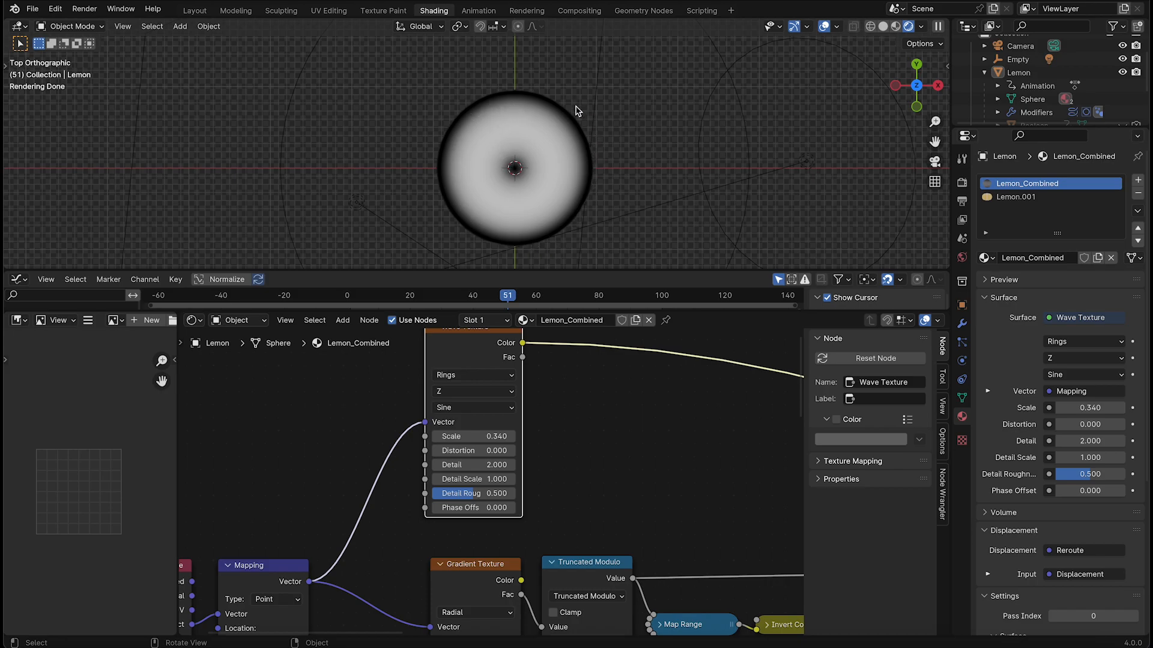
scroll(515, 360, "down", 2)
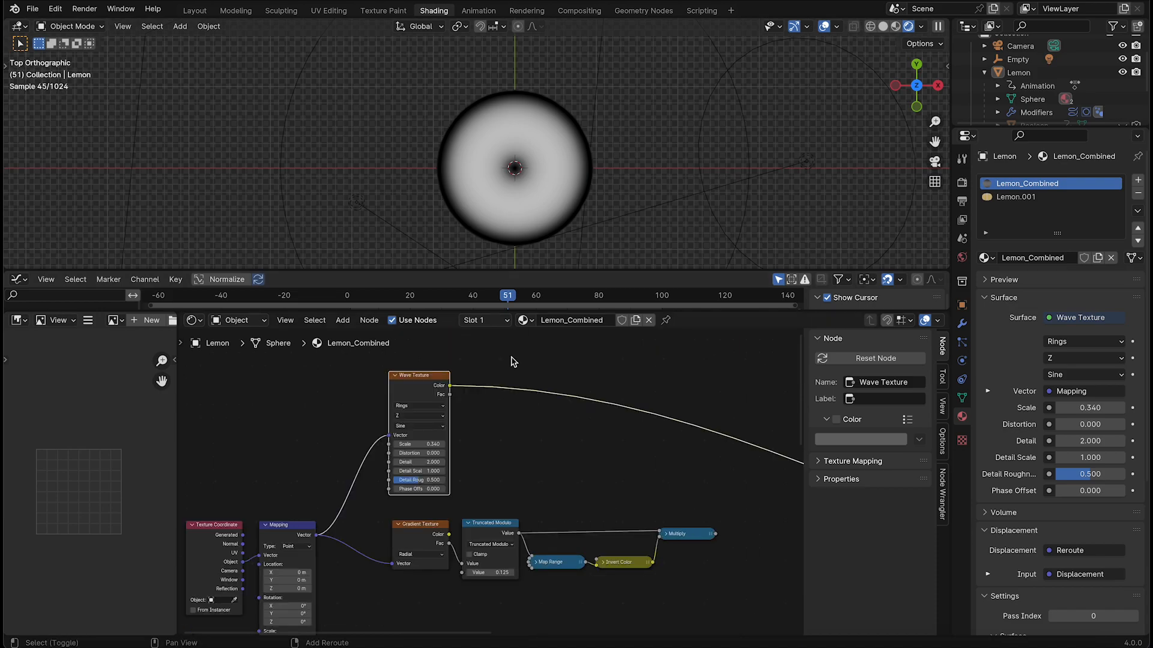
key("shift+a")
type("grad")
left_click(608, 384)
left_click(524, 421)
key("x")
Insert a Color Ramp after the Wave Texture and move its white stop to position 0.27
key("shift+a")
left_click(523, 407)
type("r")
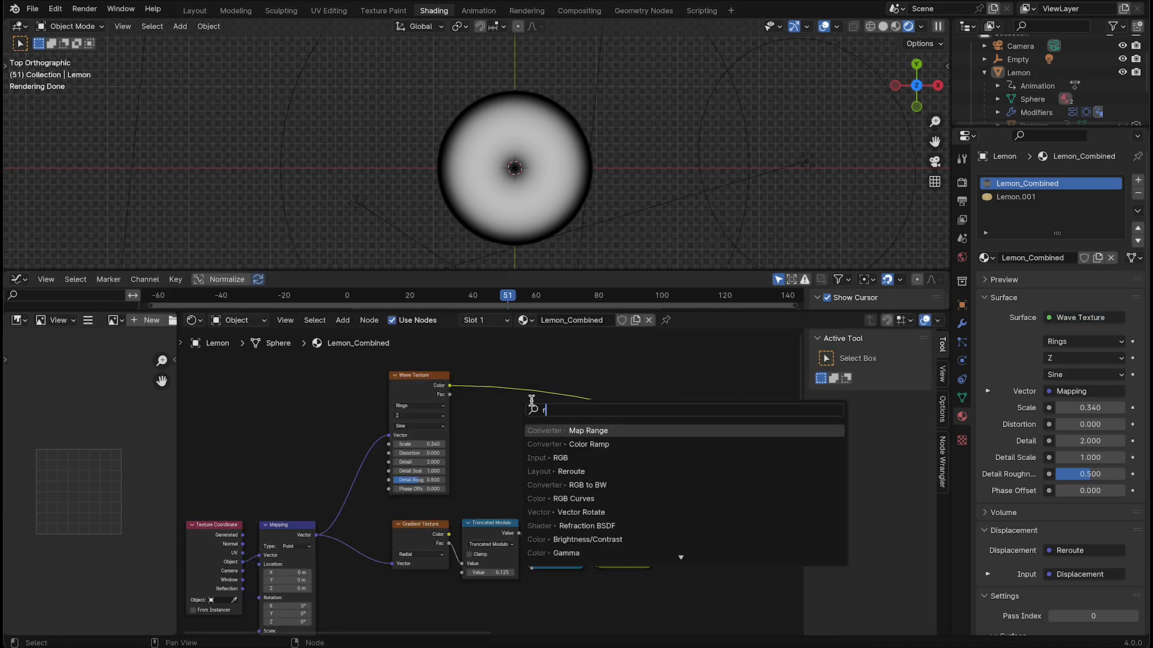
left_click(553, 444)
left_click(564, 408)
scroll(564, 408, "up", 3)
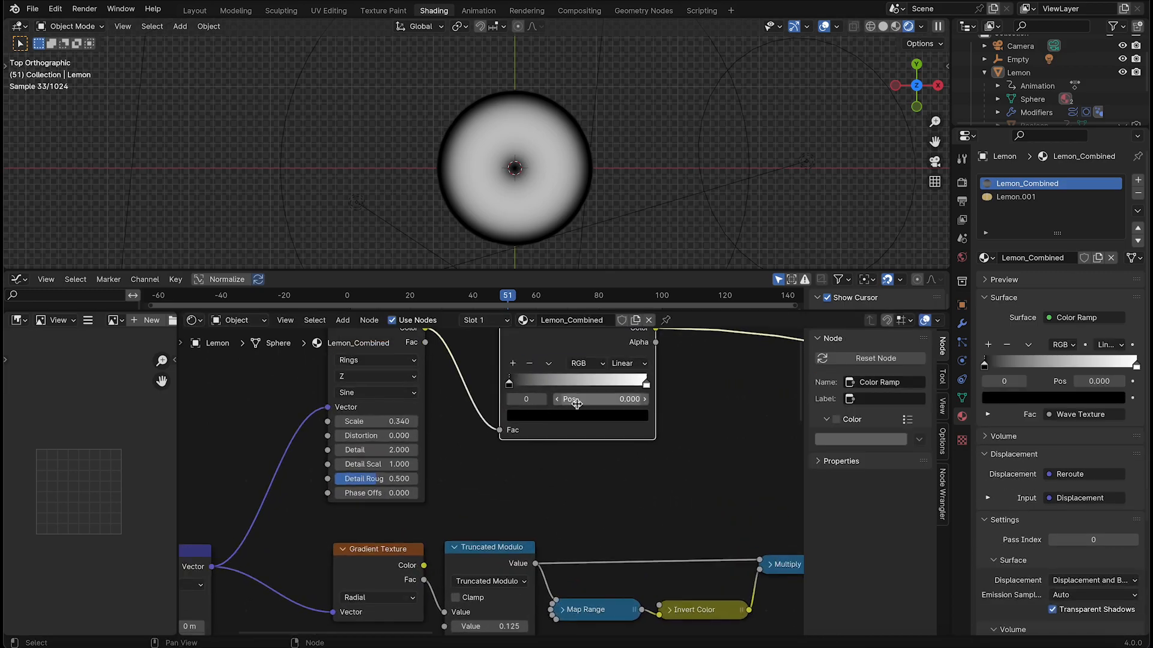
left_click_drag(646, 387, 542, 392)
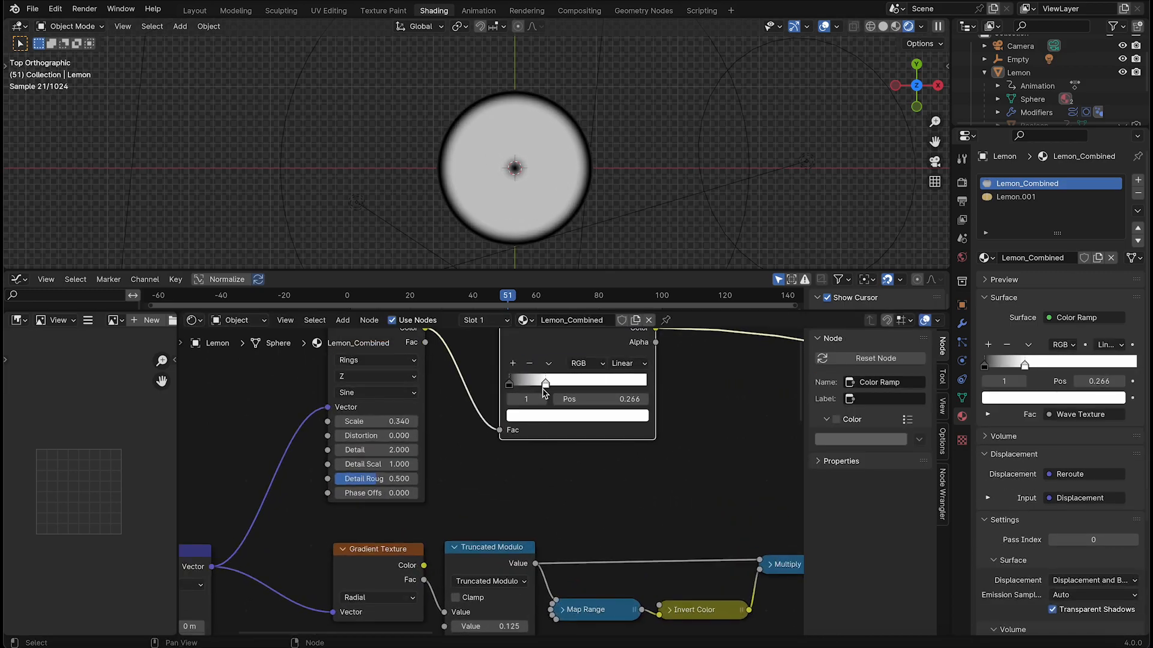
scroll(548, 392, "down", 3)
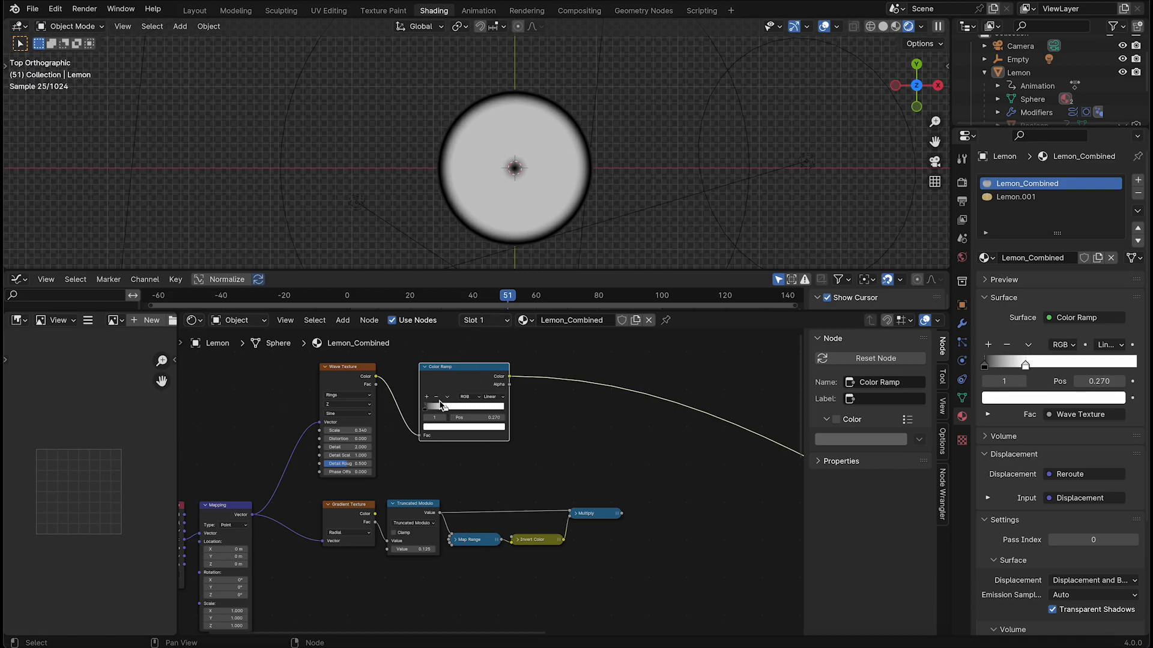
Combine the two chains in a previewed Mix Color node, with the Color Ramp as Factor and the Multiply result as B
left_click_drag(457, 376, 570, 378)
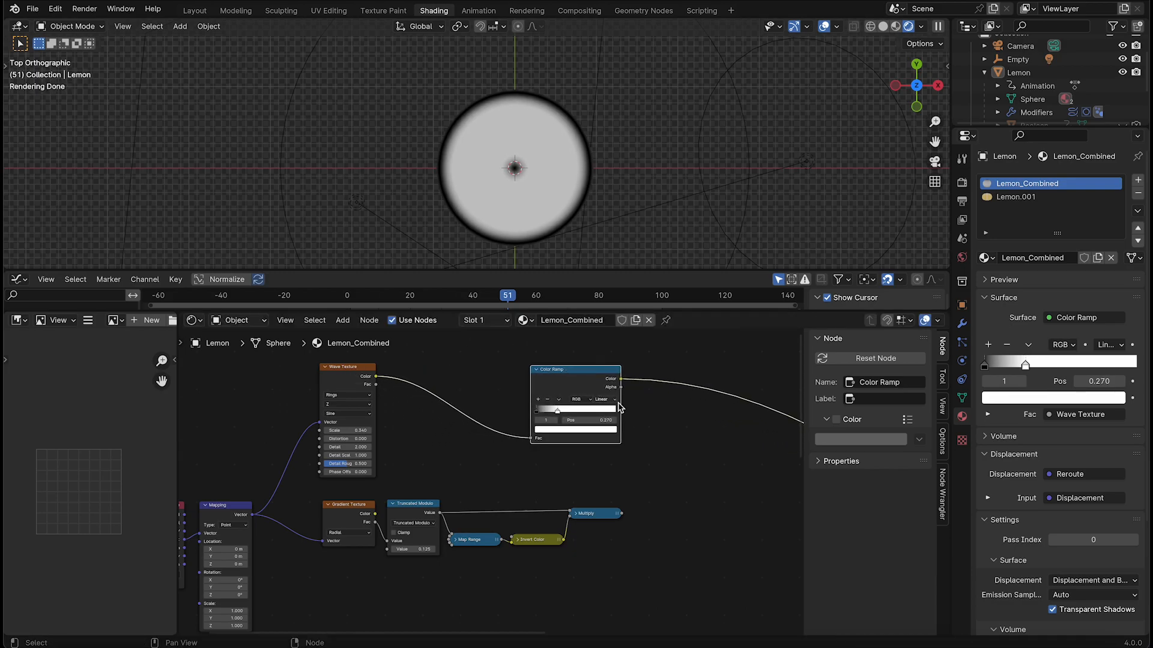
middle_click_drag(631, 434, 442, 420)
scroll(442, 420, "up", 2)
left_click(403, 522)
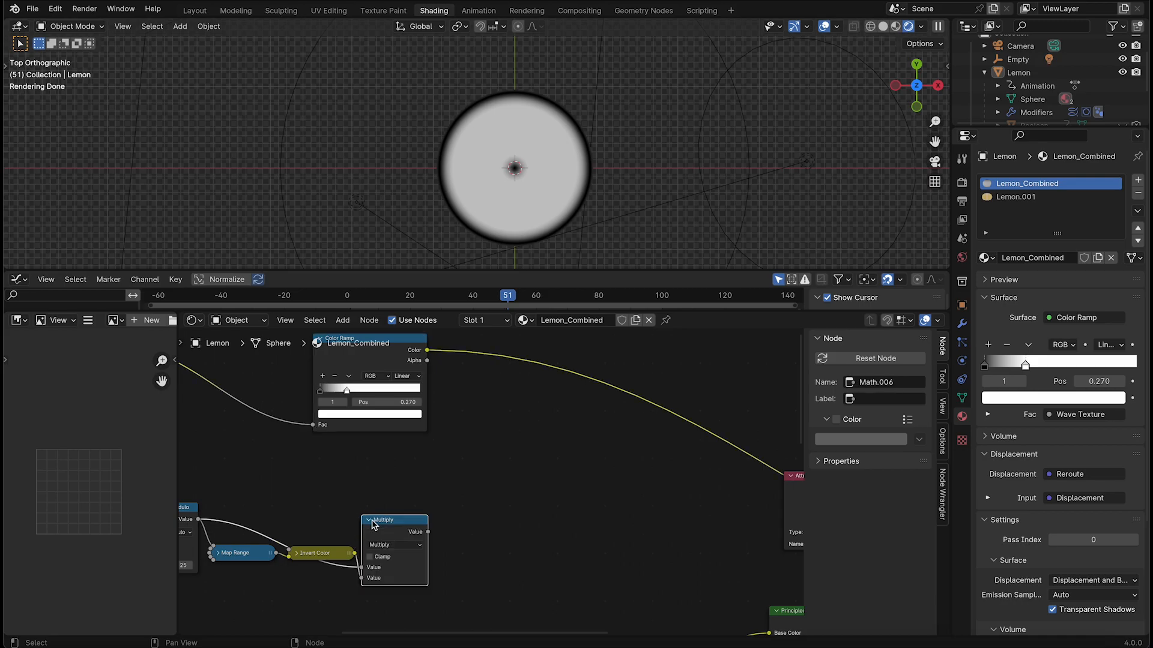
right_click_drag(412, 527, 412, 391, "ctrl+shift")
left_click(520, 430)
left_click_drag(500, 509, 502, 499)
scroll(502, 498, "up", 3)
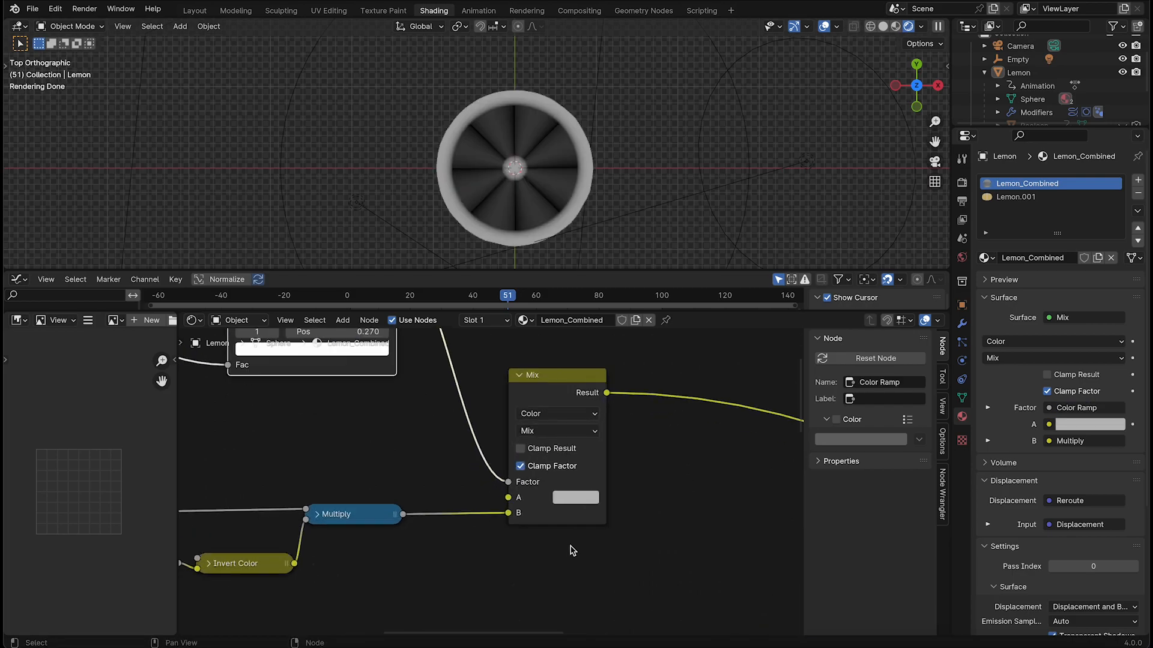
Set the Mix node's A colour to black
left_click(544, 509)
left_click_drag(710, 345, 710, 392)
middle_click_drag(421, 472, 462, 474)
middle_click_drag(408, 520, 420, 529)
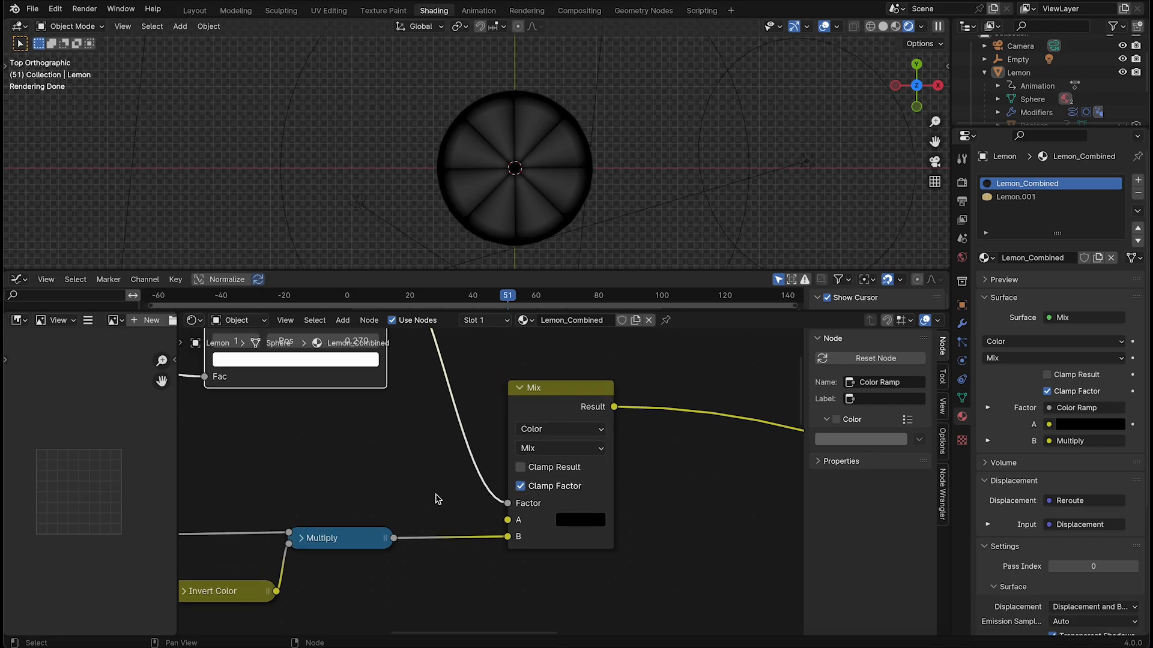
Move the Color Ramp's white stop to position 0.343 and view the cut lemon through the camera
scroll(436, 499, "down", 2)
middle_click_drag(584, 191, 579, 160)
scroll(574, 142, "up", 3)
key("grave")
left_click(543, 203)
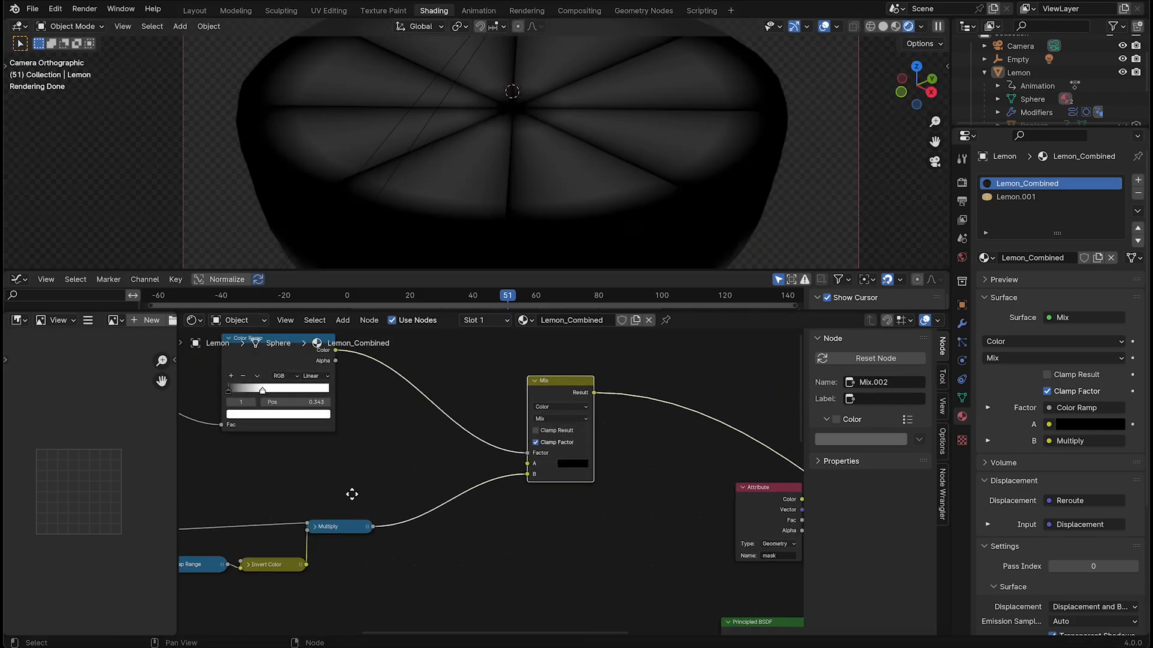
Insert a Map Range node between the Multiply node and the Mix node's B input
middle_click_drag(352, 494, 454, 408)
scroll(522, 402, "up", 3)
middle_click_drag(523, 396, 435, 431)
left_click(434, 430)
key("shift+a")
left_click(423, 427)
type("map ra")
key("Return")
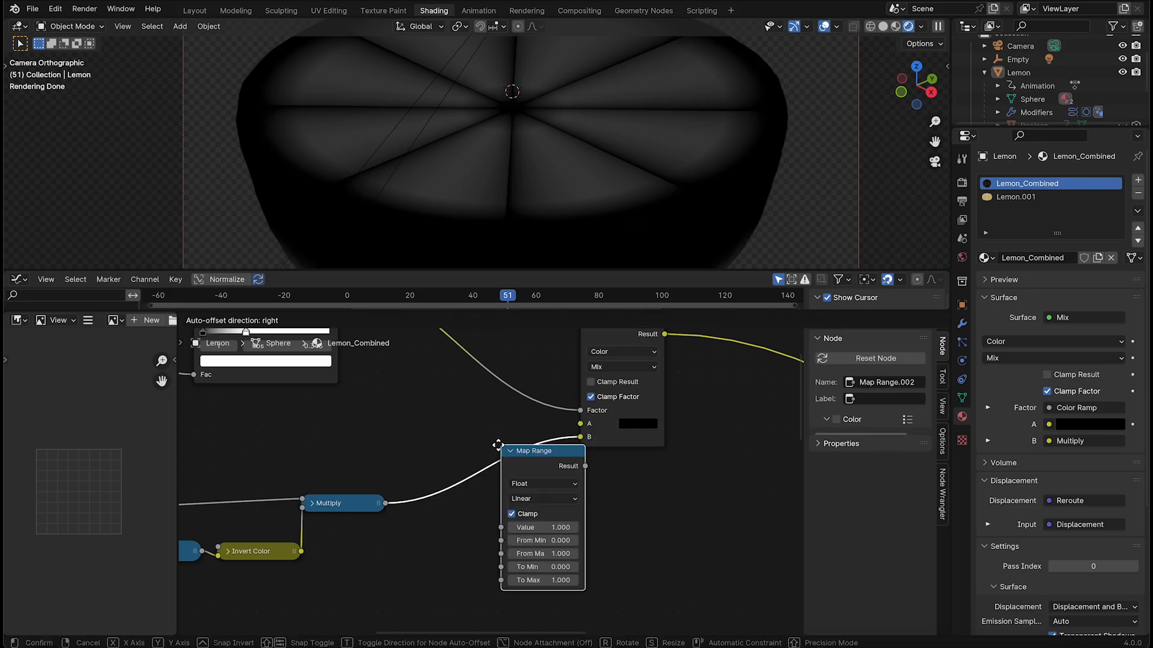
left_click(491, 509)
scroll(491, 509, "up", 2)
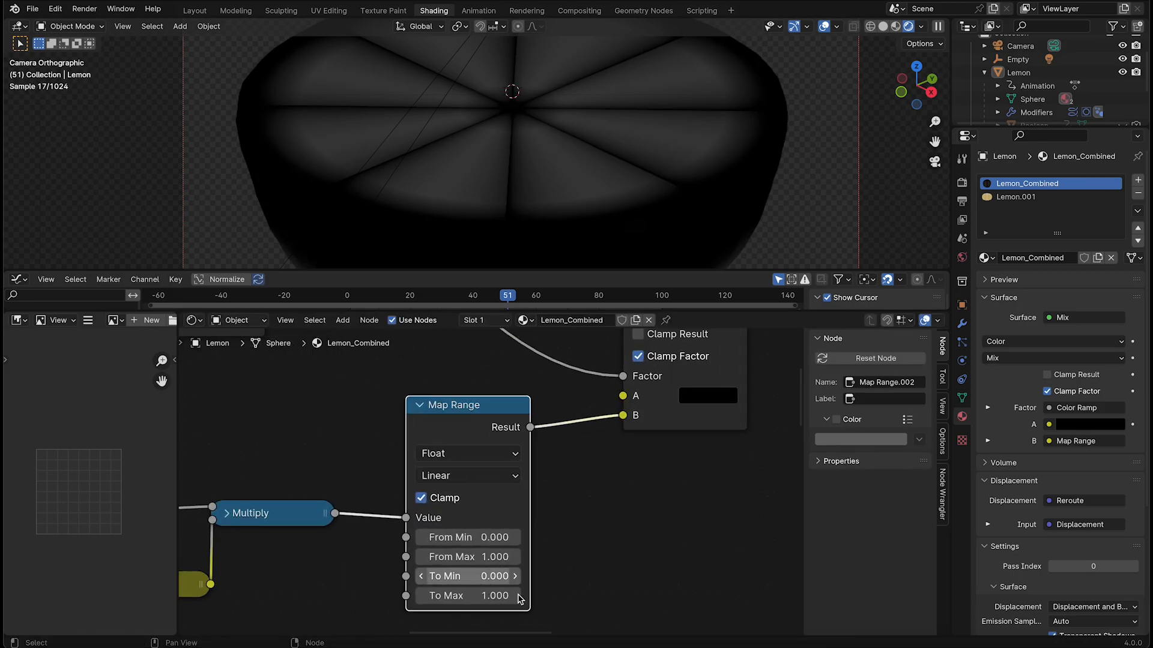
Set the Map Range node's From Min to -0.020, From Max to 0.360 and To Max to 10.000
left_click_drag(504, 596, 565, 595)
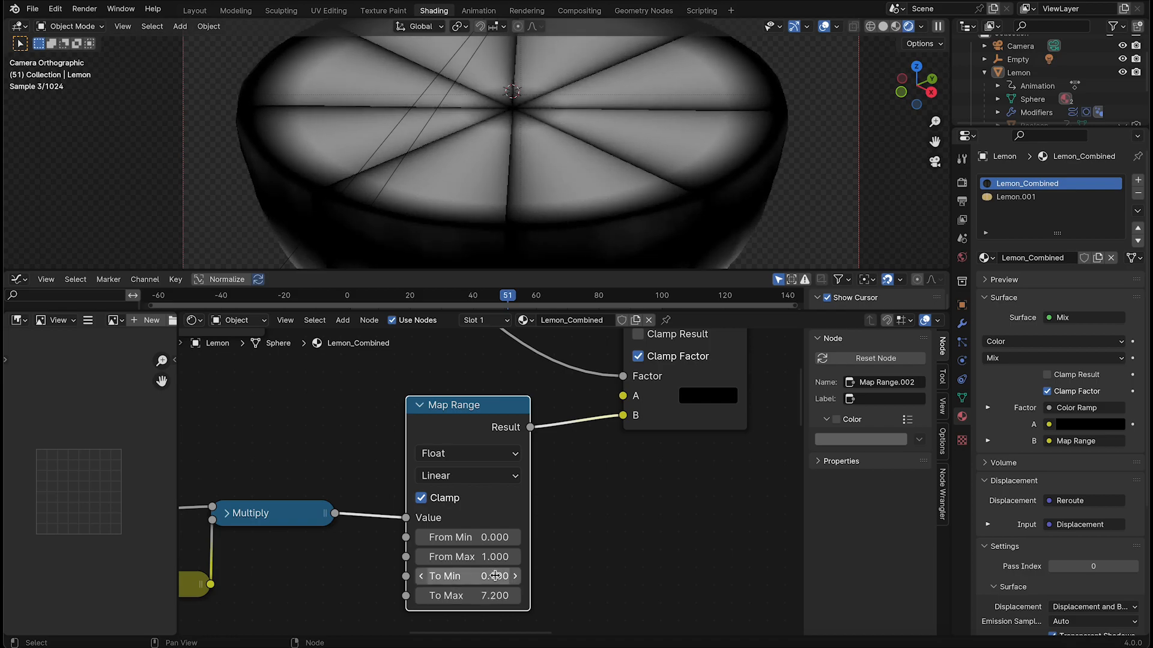
mouse_move(487, 558)
left_mouse_down()
mouse_move(501, 558)
mouse_move(481, 559)
left_mouse_up()
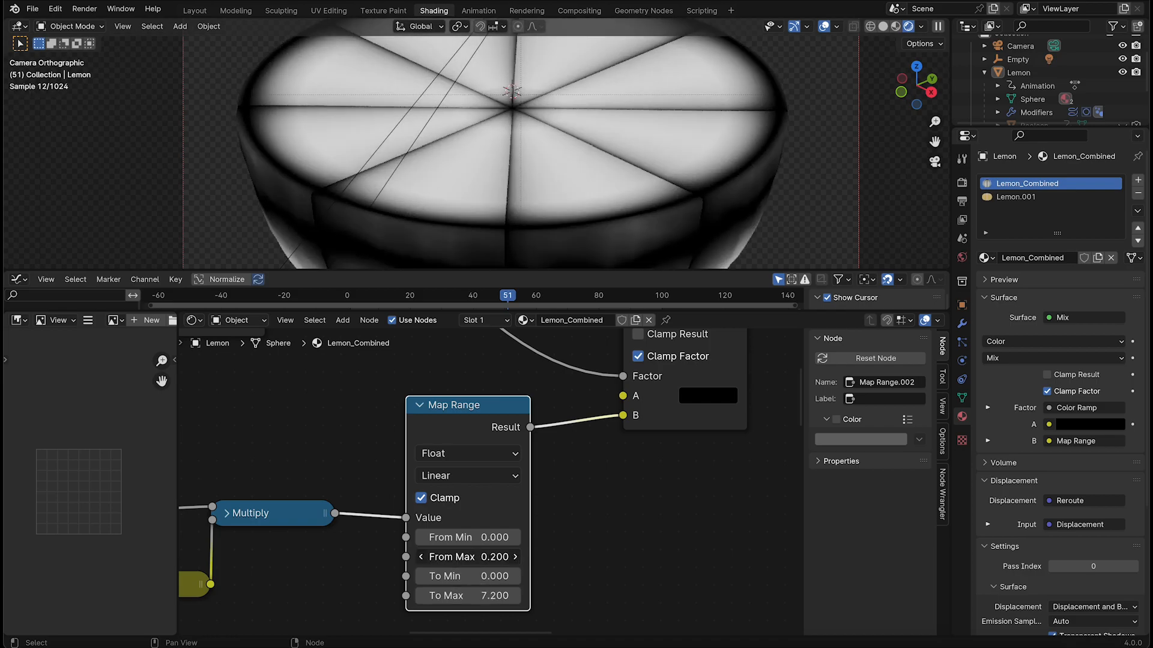
left_click_drag(495, 557, 498, 557)
left_click_drag(499, 557, 501, 557)
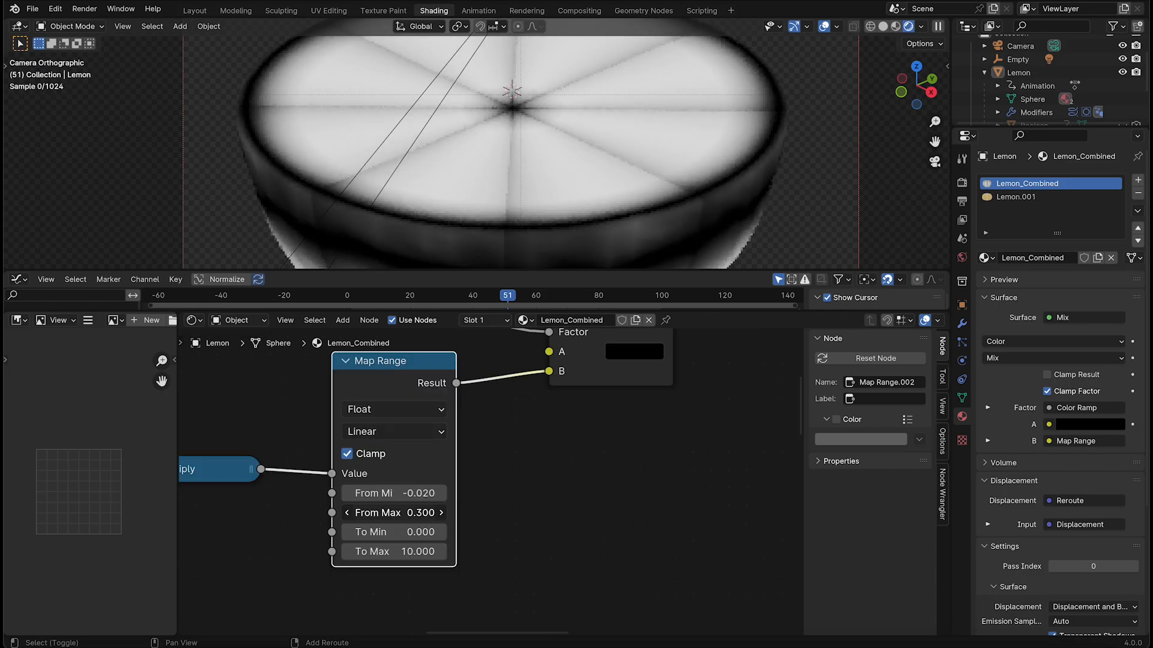
left_click_drag(393, 513, 397, 512)
scroll(604, 126, "down", 2)
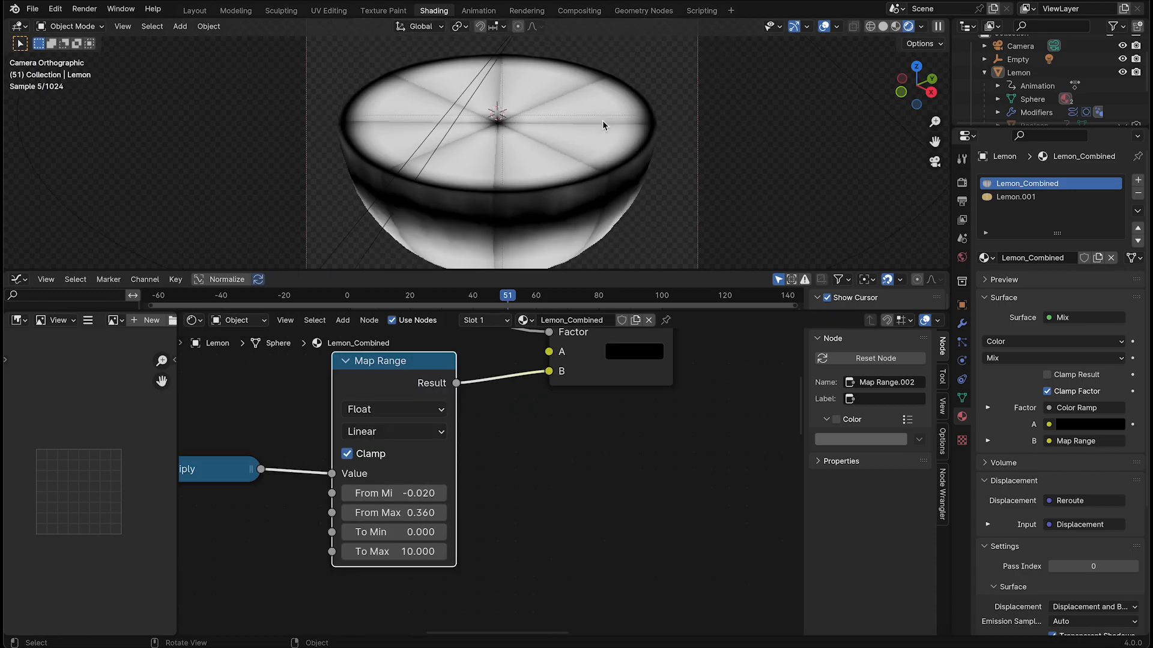
Duplicate the Mix Color node and feed the first Mix node's Result into the duplicate's Factor
scroll(388, 412, "down", 1)
left_click_drag(398, 389, 397, 397)
middle_click_drag(539, 440, 335, 603)
left_click_drag(405, 443, 376, 421)
key("shift+d")
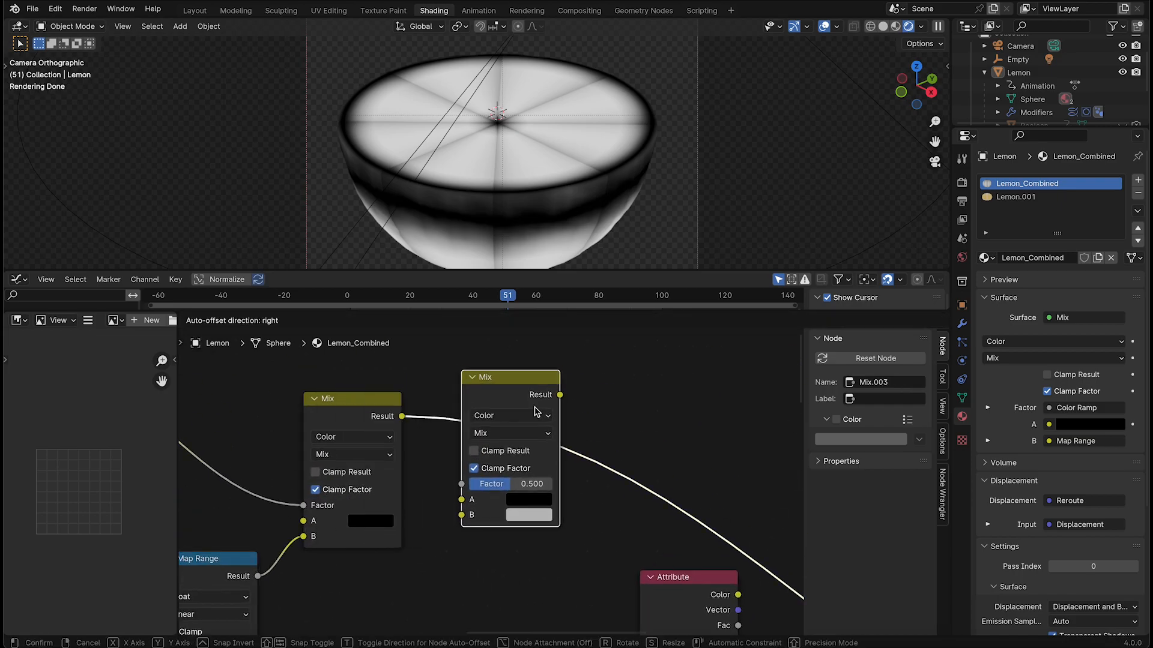
left_click(474, 525)
left_click_drag(462, 504, 461, 486)
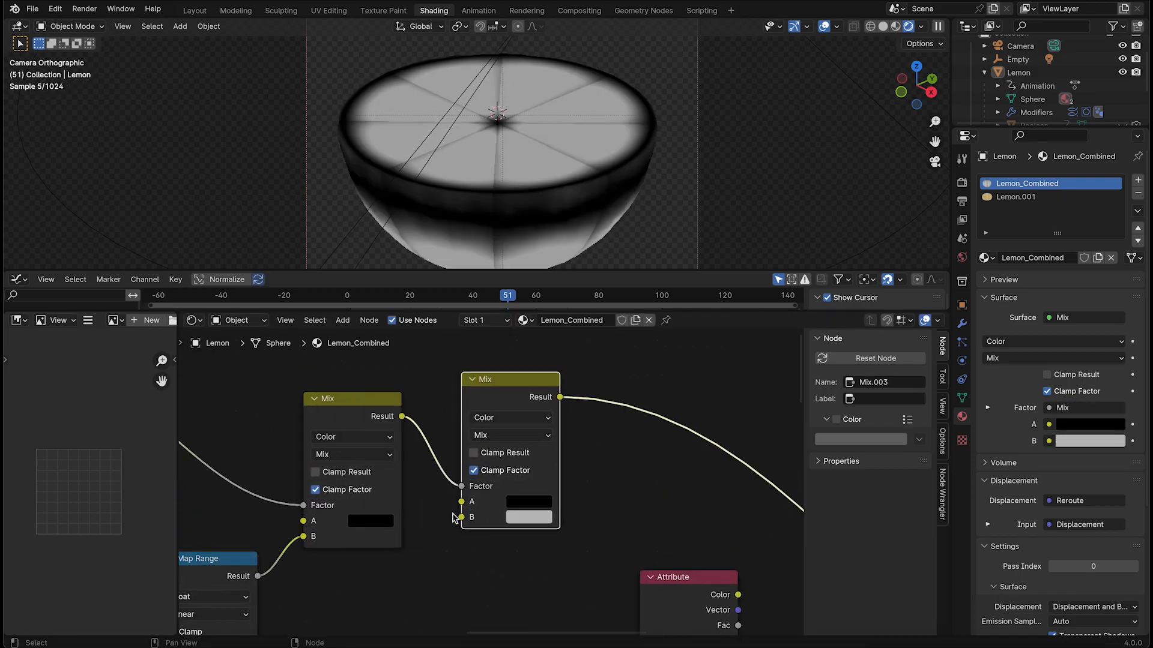
Collapse the Map Range node and tidy its position and that of the first Mix node
middle_click_drag(351, 590, 489, 531)
middle_click_drag(316, 506, 532, 447)
left_click(528, 443)
left_click_drag(528, 442, 557, 507)
middle_click_drag(669, 489, 371, 534)
middle_click_drag(615, 455, 582, 504)
scroll(581, 503, "up", 4)
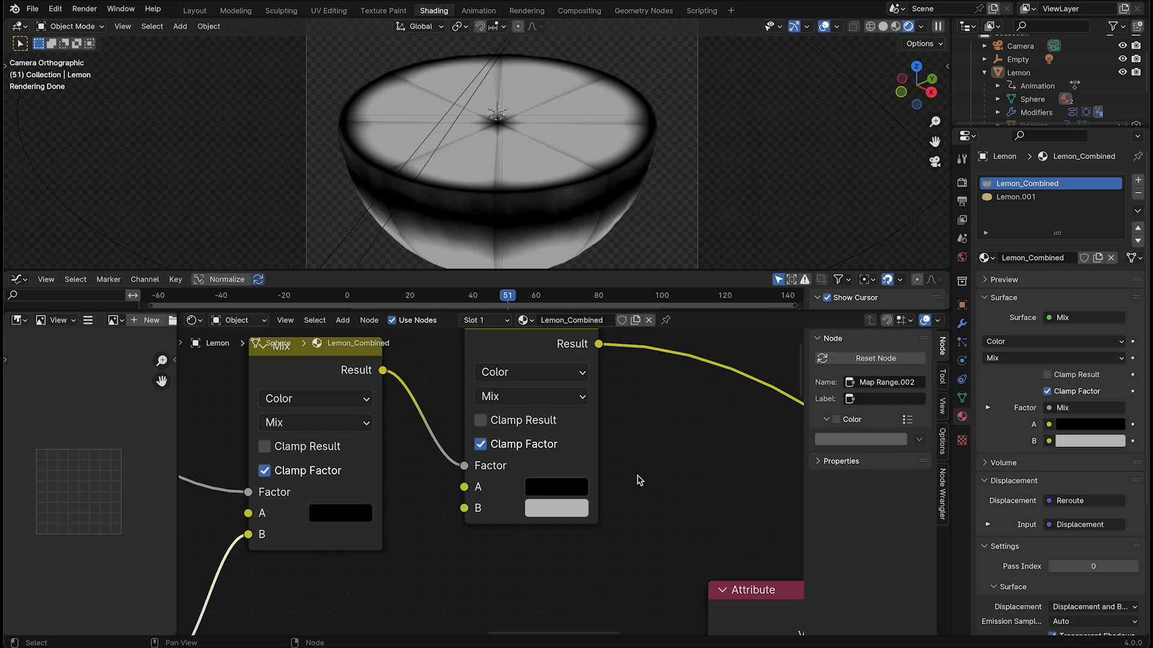
middle_click_drag(639, 480, 510, 512)
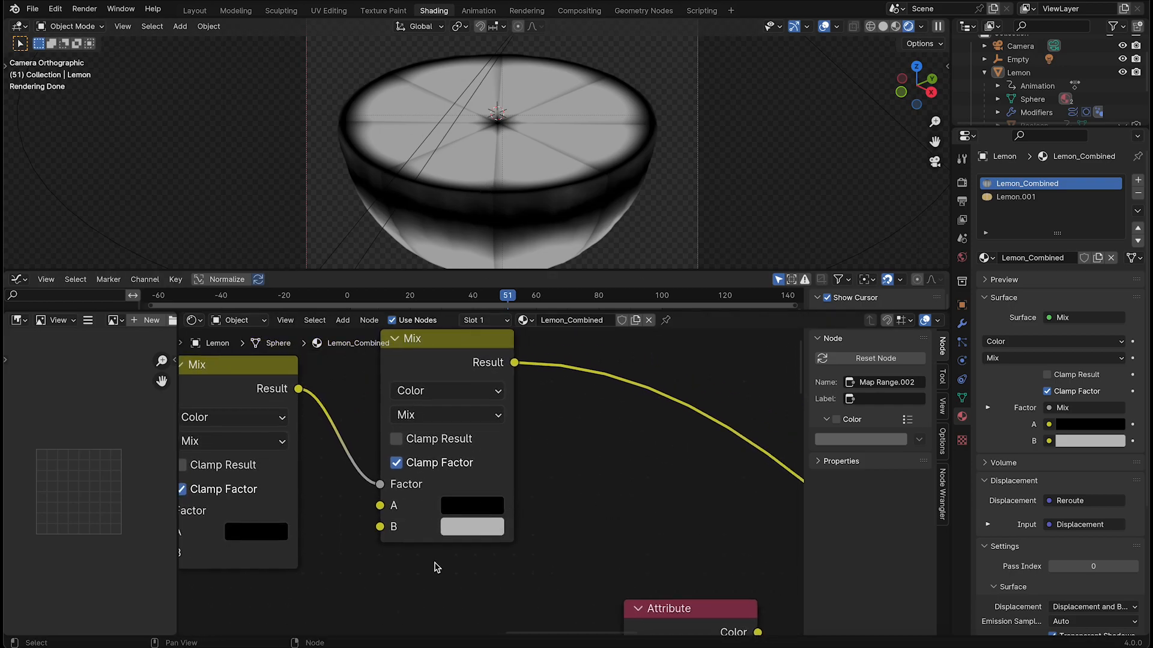
middle_click_drag(358, 463, 487, 454)
left_click_drag(357, 385, 359, 376)
scroll(334, 399, "down", 3)
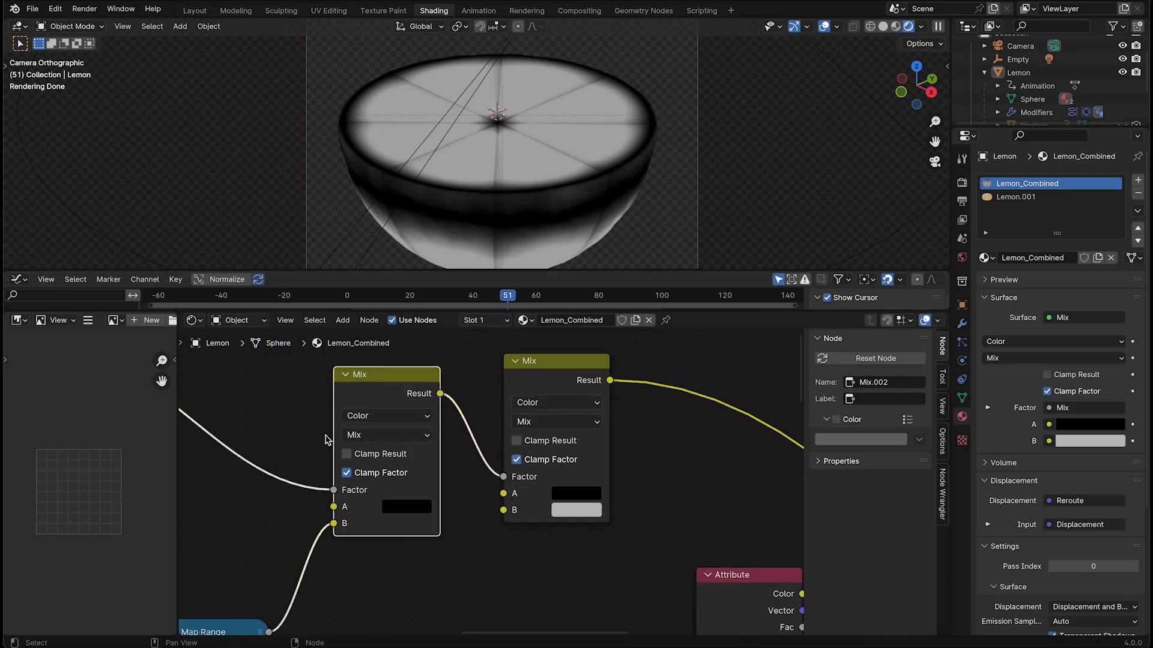
middle_click_drag(539, 500, 361, 512)
scroll(372, 514, "up", 4)
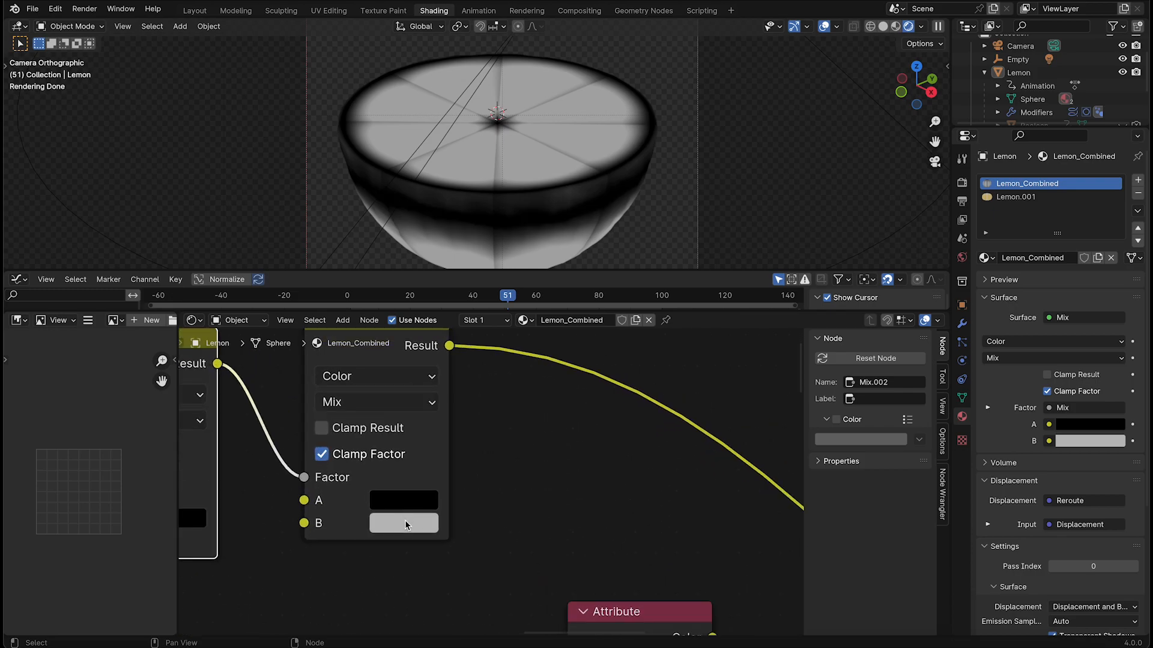
Set the second Mix node's B colour to saturated yellow and A to pale yellow, and scrub the animation to frame 52
left_click(405, 523)
left_click_drag(428, 325, 450, 300)
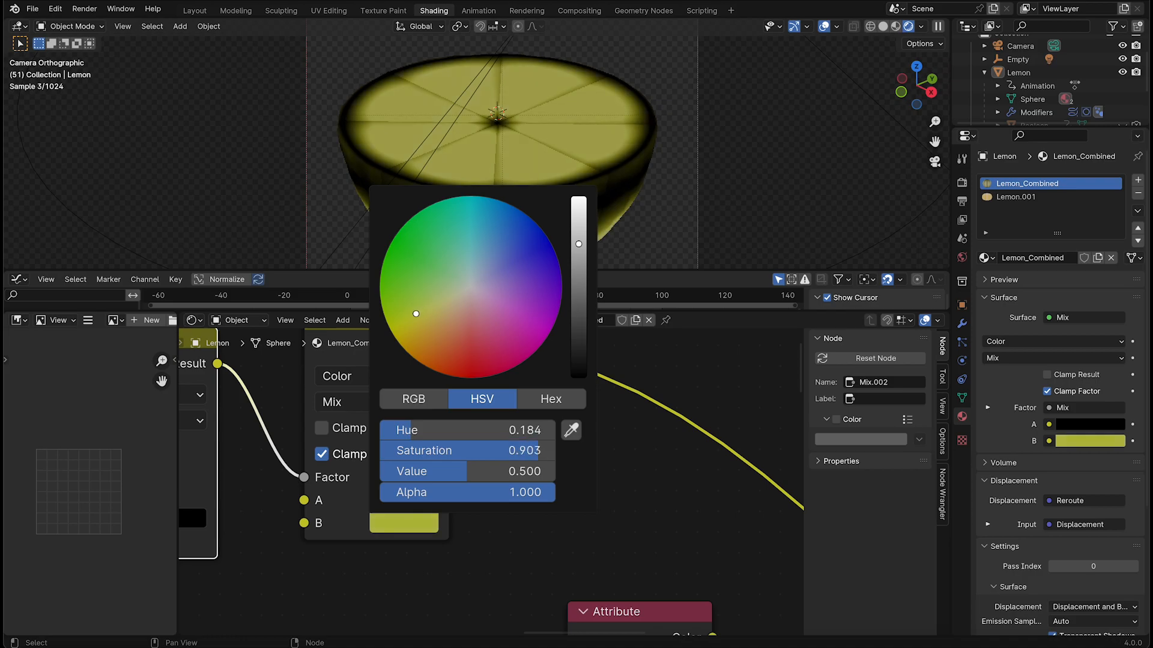
left_click_drag(467, 471, 488, 472)
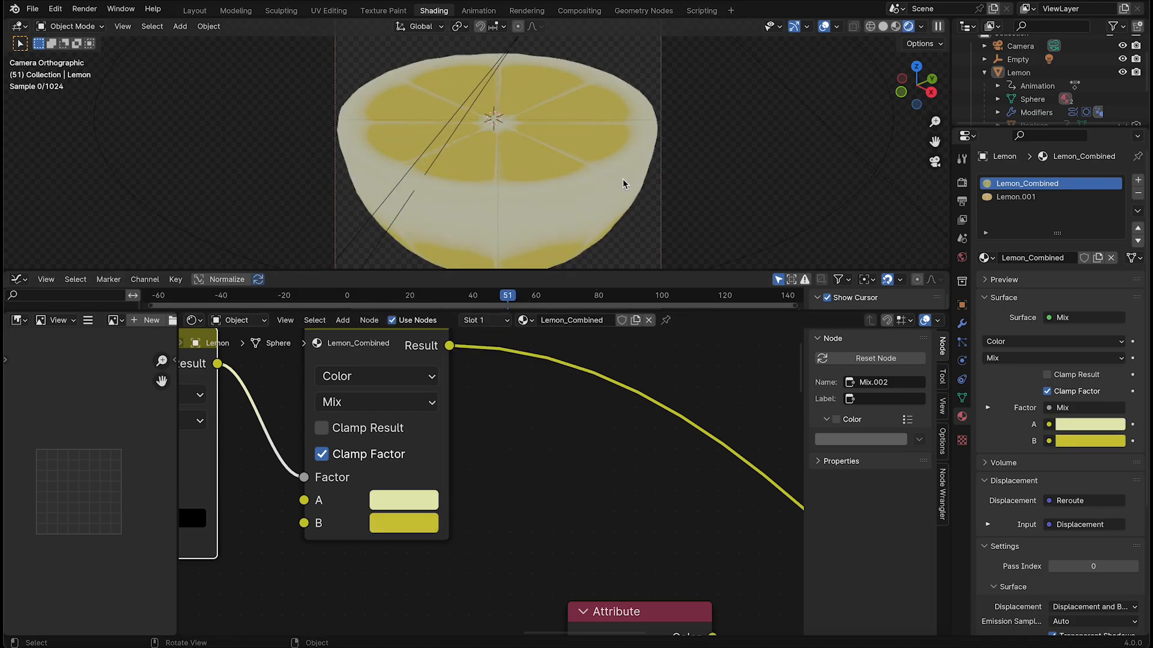
scroll(623, 180, "down", 3)
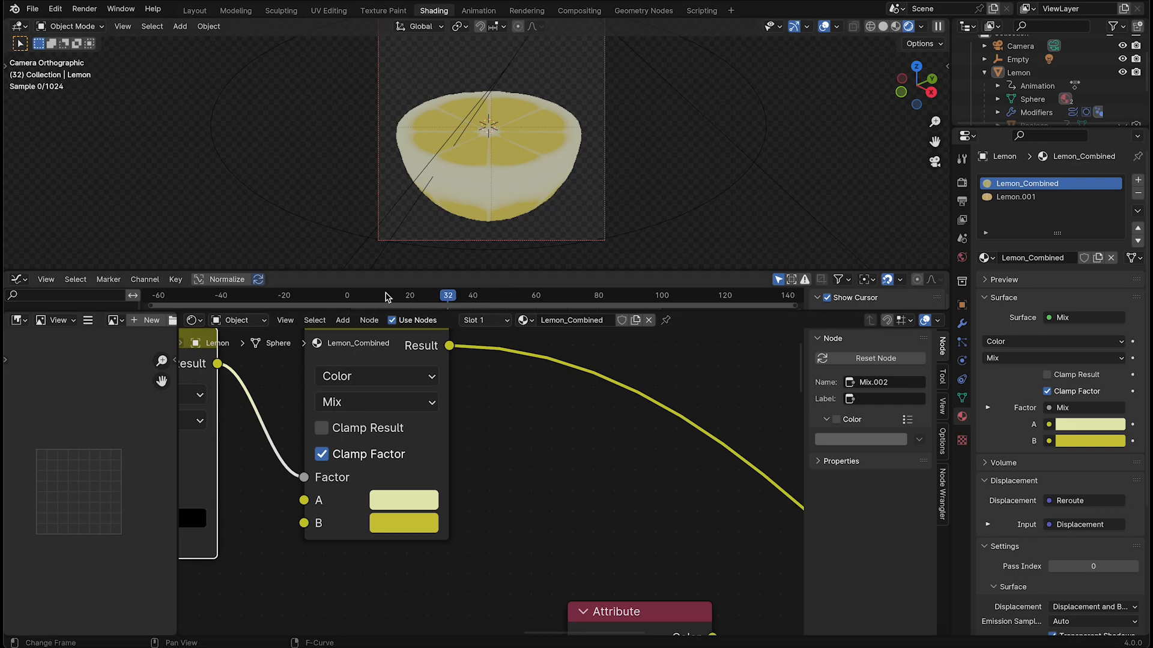
left_click_drag(362, 296, 510, 298)
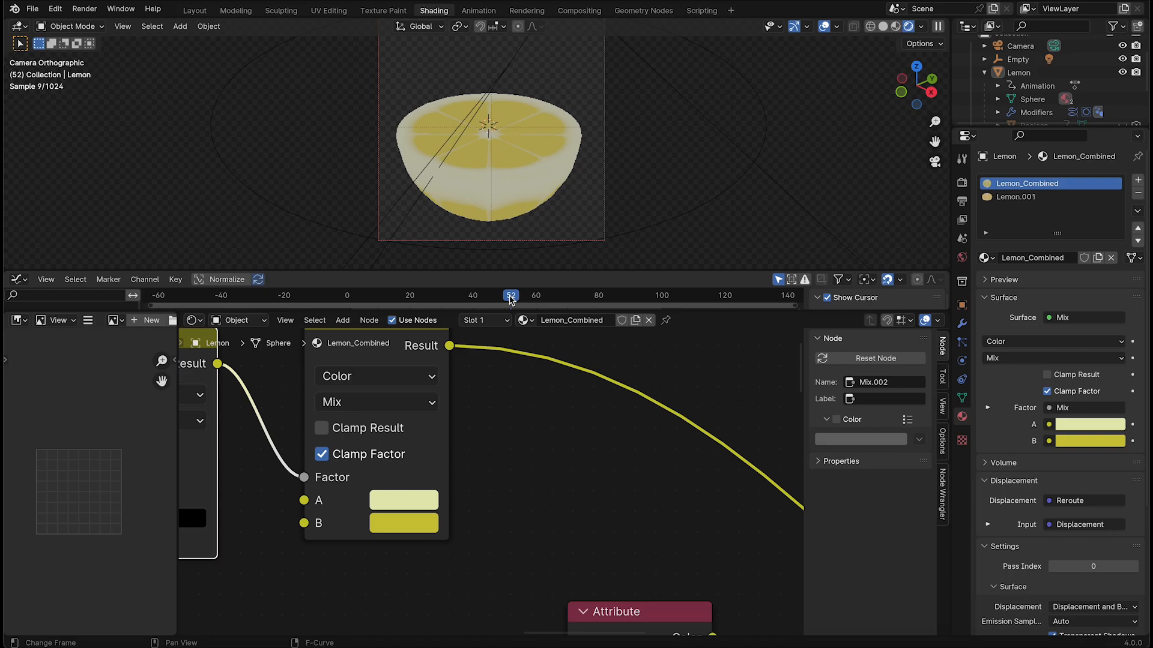
Move the mask Attribute node aside and duplicate the Principled BSDF, placing the copy above the original
scroll(674, 528, "down", 8)
left_click(407, 433)
middle_click_drag(526, 534, 539, 497)
scroll(624, 384, "down", 1)
scroll(523, 453, "up", 3)
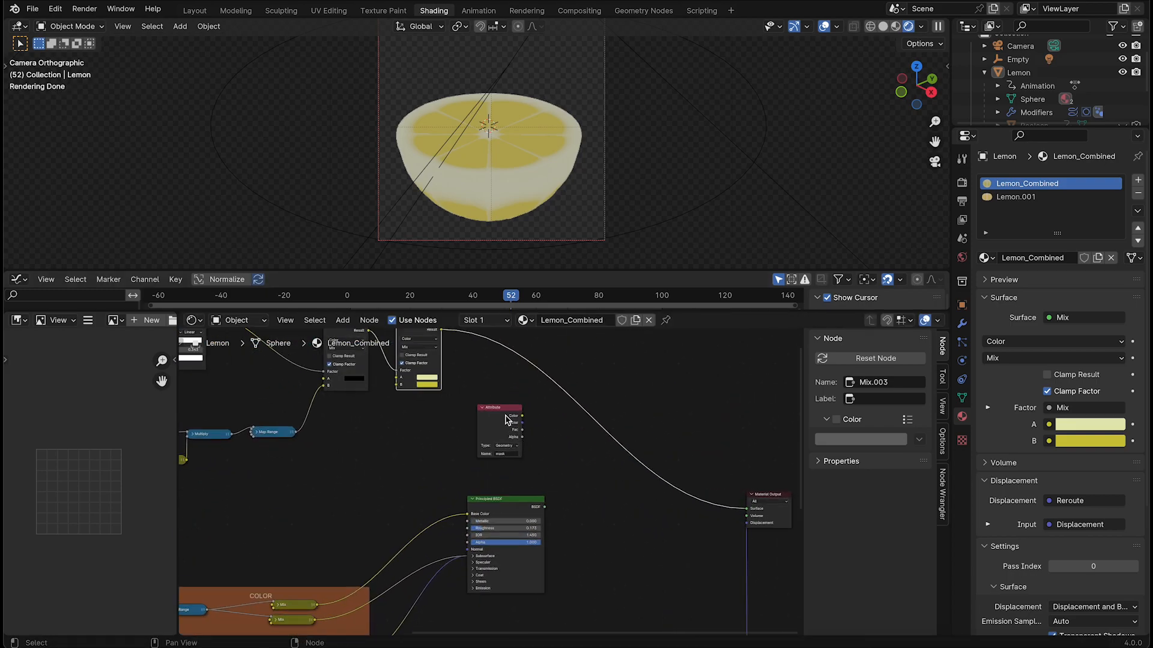
left_click_drag(505, 416, 398, 449)
left_click_drag(527, 501, 558, 508)
middle_click_drag(566, 490, 600, 522)
left_click_drag(580, 546, 574, 587)
key("shift+d")
left_click(567, 459)
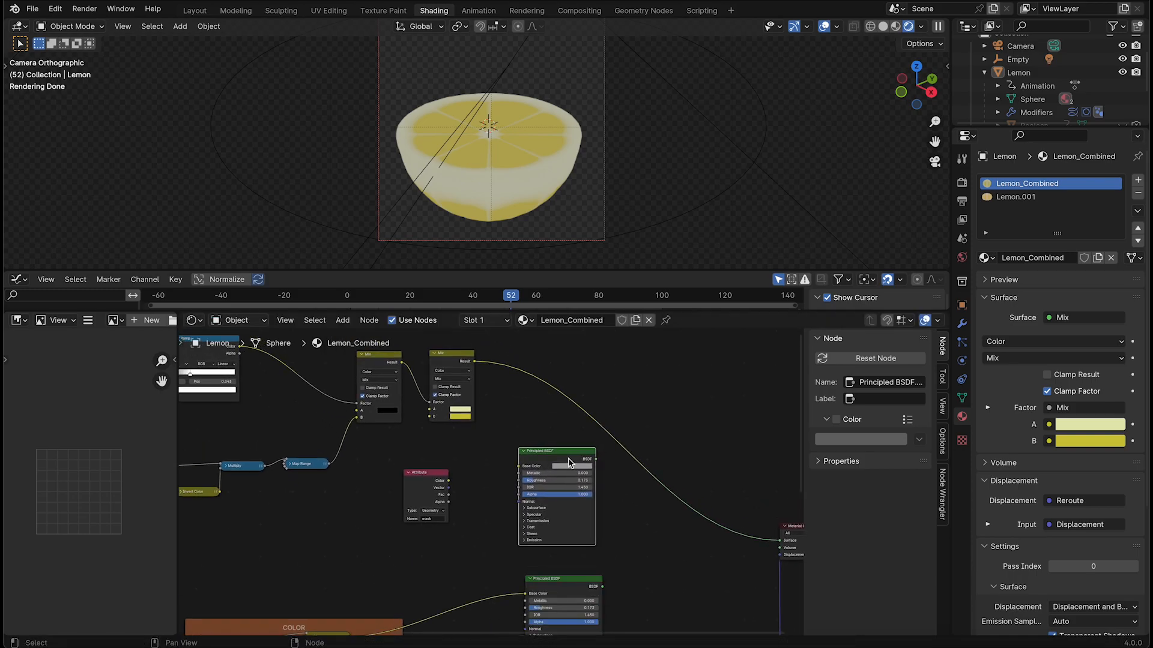
Connect the second Mix node's Result to the duplicated Principled BSDF's Base Color, preview the shader and reposition it beside the Mix nodes
scroll(567, 458, "up", 4)
middle_click_drag(482, 344, 458, 416)
left_click_drag(445, 393, 571, 419)
middle_click_drag(670, 434, 589, 428)
scroll(593, 168, "up", 4)
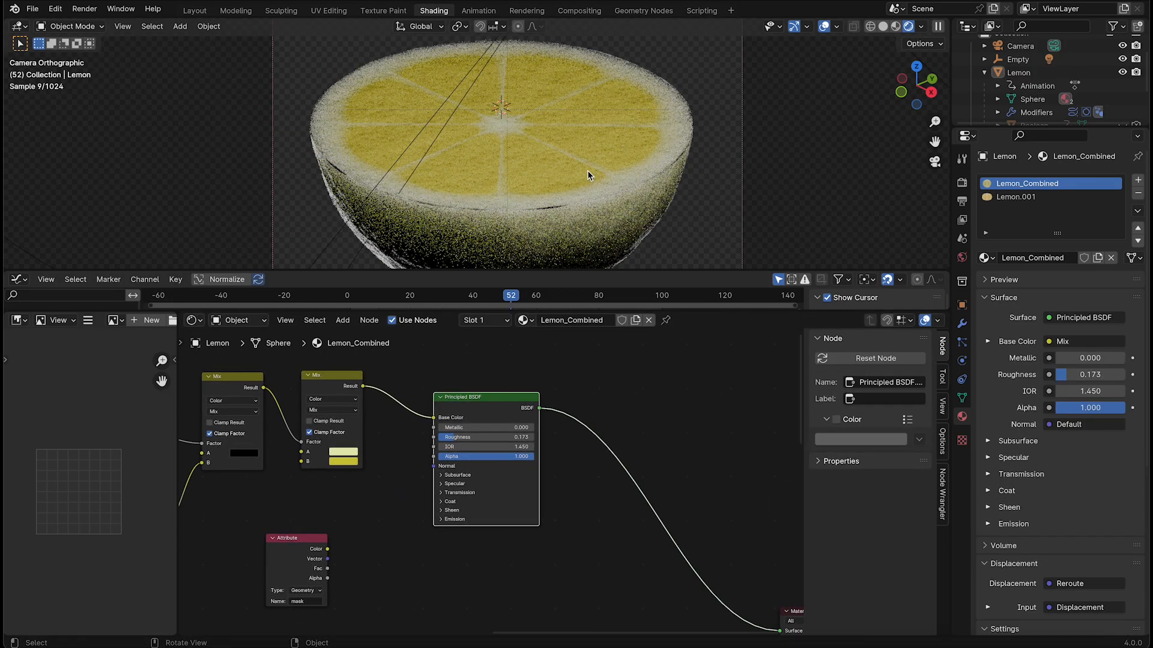
left_click_drag(490, 414, 513, 389)
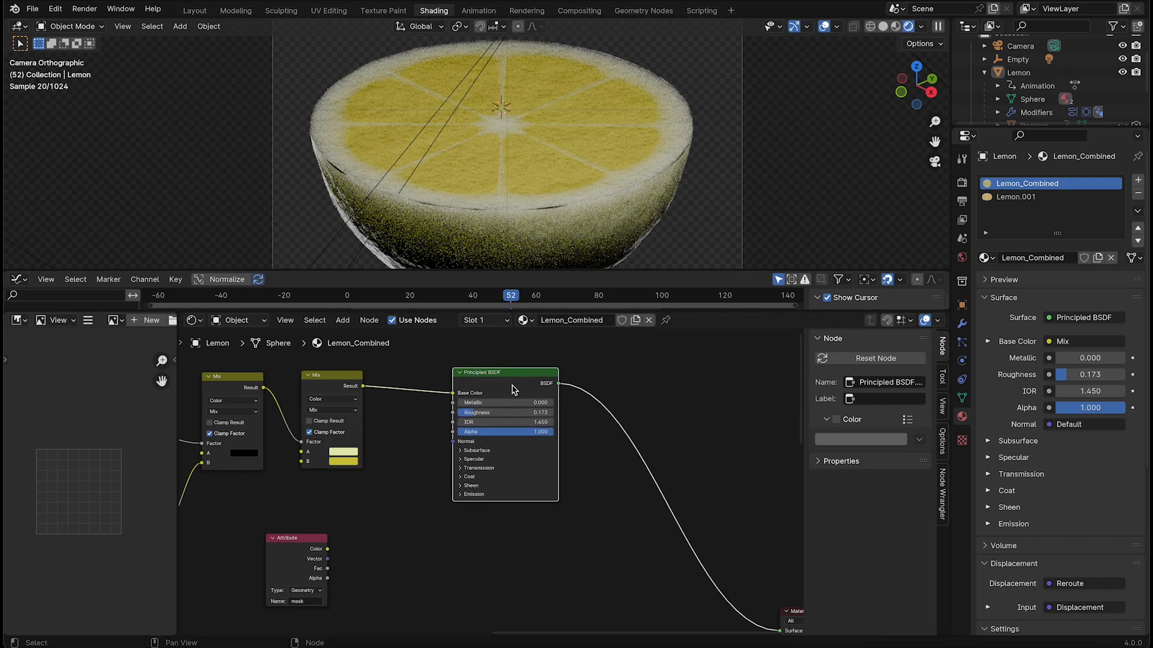
middle_click_drag(493, 488, 645, 470)
left_click_drag(655, 362, 672, 362)
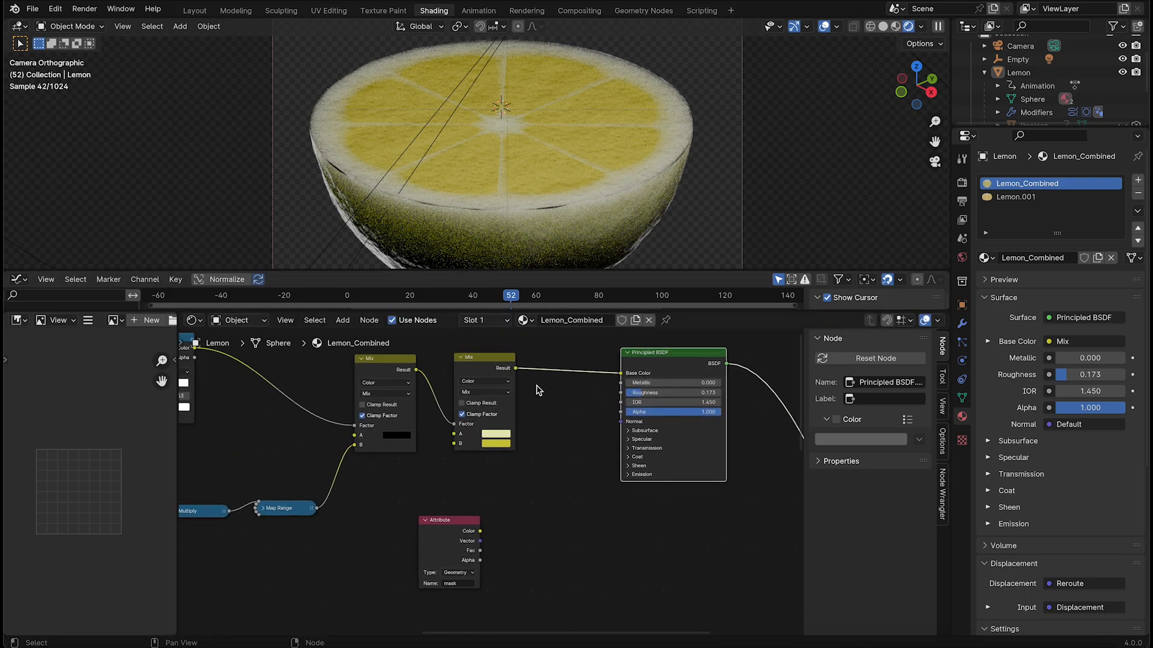
Preview the second Mix node's colour result and reposition the Material Output node
left_click(501, 373, "ctrl+shift")
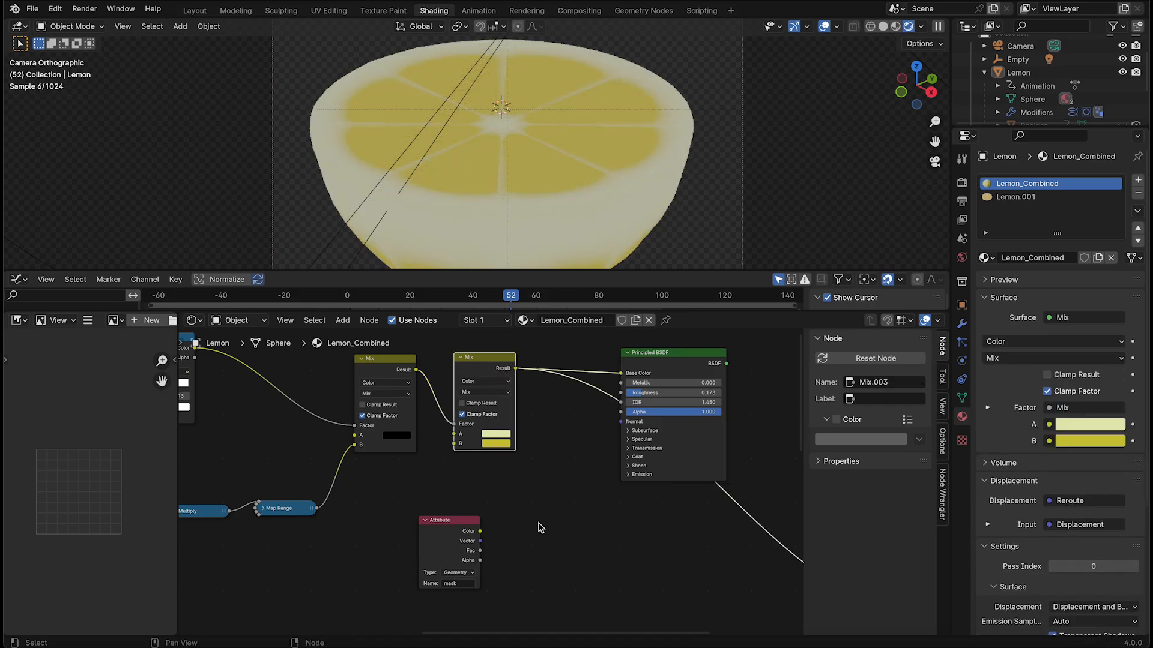
scroll(533, 479, "down", 3)
left_click_drag(491, 371, 464, 379)
left_click_drag(679, 522, 688, 482)
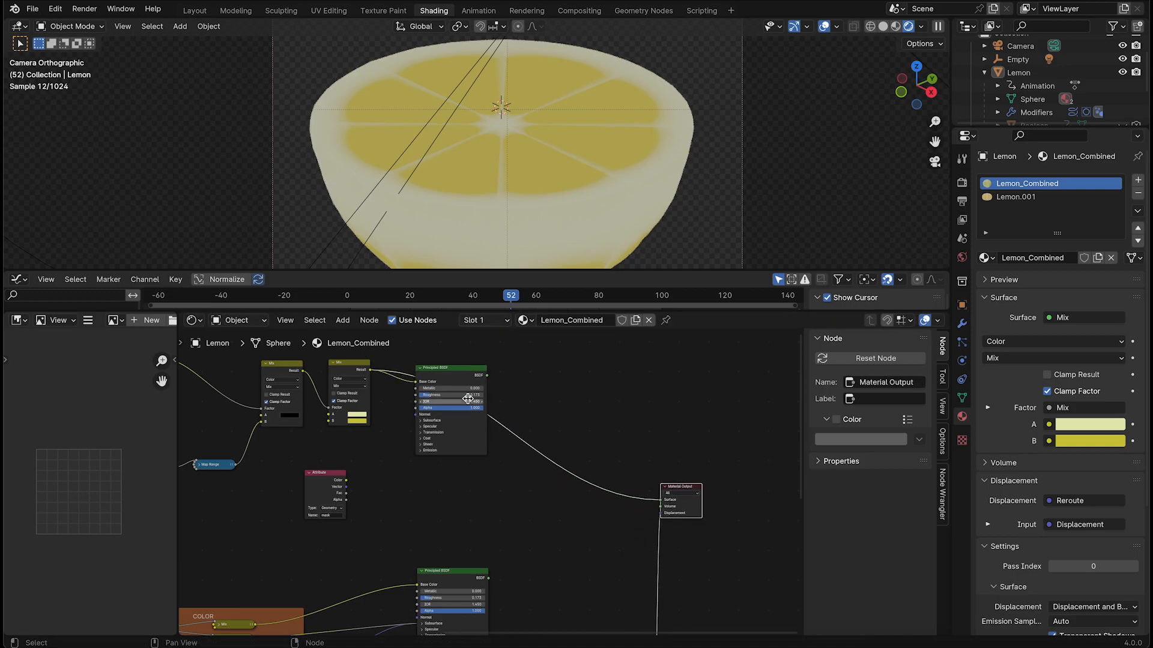
Combine the duplicated and original Principled BSDF nodes in a Mix Shader, with the duplicate in the first Shader input
scroll(480, 398, "up", 3)
left_click_drag(512, 474, 512, 537)
middle_click_drag(581, 474, 508, 406)
scroll(508, 407, "down", 6)
middle_click_drag(544, 478, 550, 393)
left_click_drag(467, 523, 469, 511)
right_click_drag(471, 442, 473, 521, "ctrl+shift")
left_click_drag(621, 433, 598, 437)
scroll(292, 430, "up", 3)
Preview the mask Attribute node, restore the Mix Shader to the output and connect the Attribute's Color to its Fac
left_click(290, 412, "ctrl+shift")
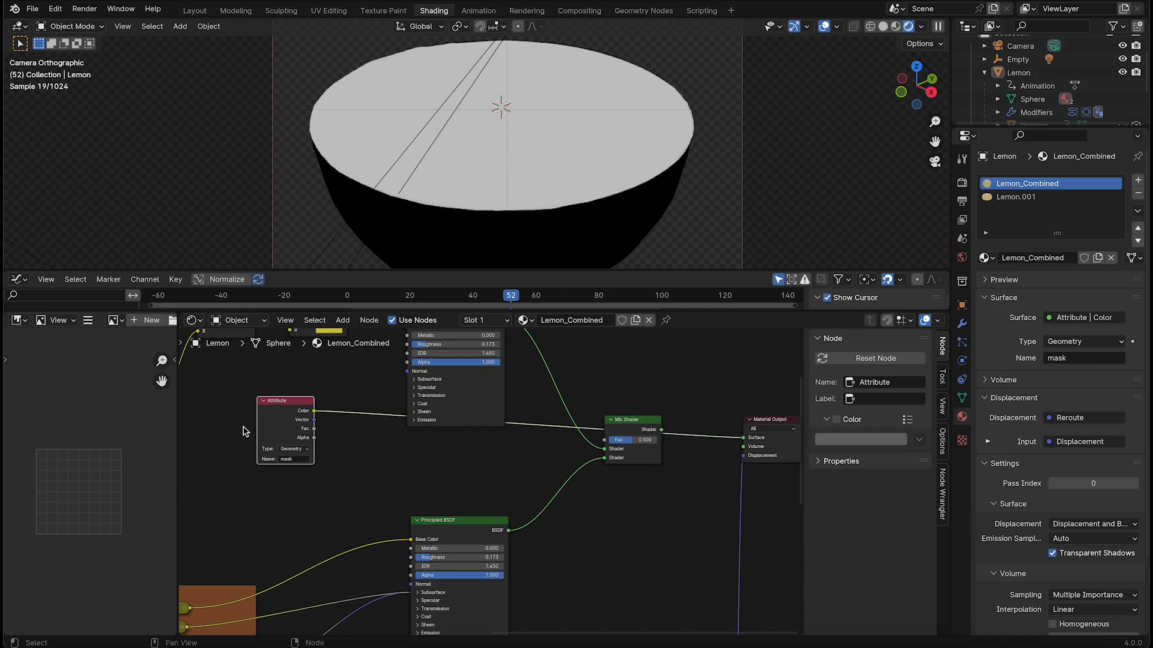
left_click_drag(294, 416, 297, 449)
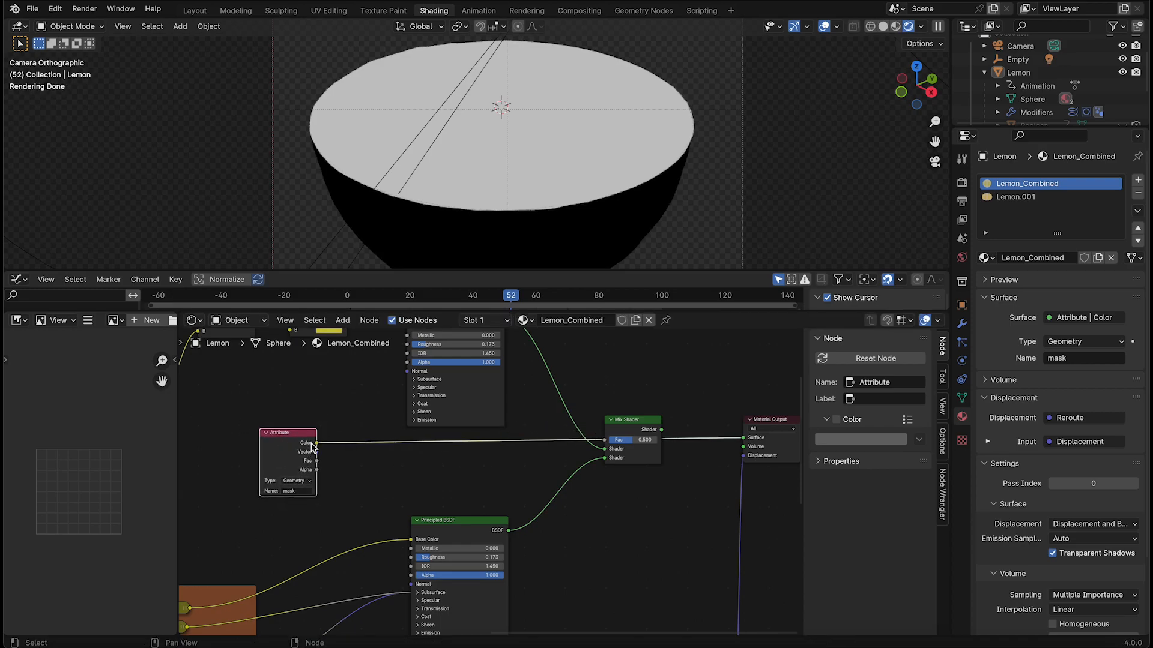
left_click(611, 441, "ctrl+shift")
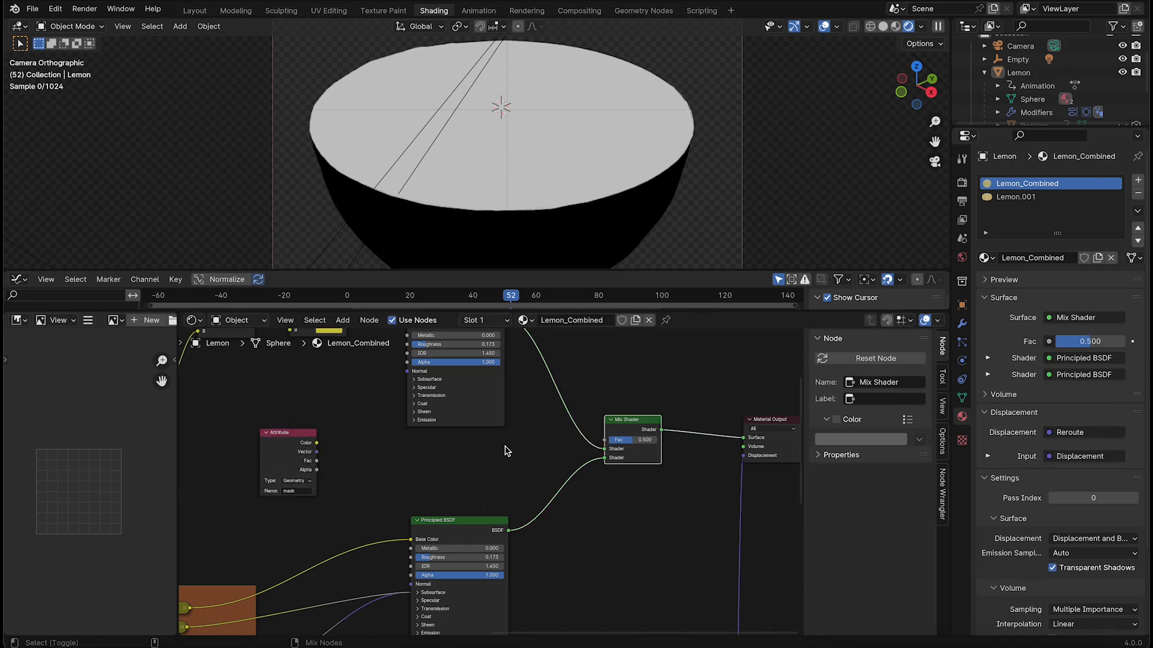
left_click_drag(316, 443, 604, 440)
Insert an Invert Color node between the mask Attribute and the Mix Shader's Fac, and collapse it
middle_click_drag(453, 456, 495, 454)
scroll(335, 504, "up", 5)
key("shift+a")
left_click(375, 400)
type("inve")
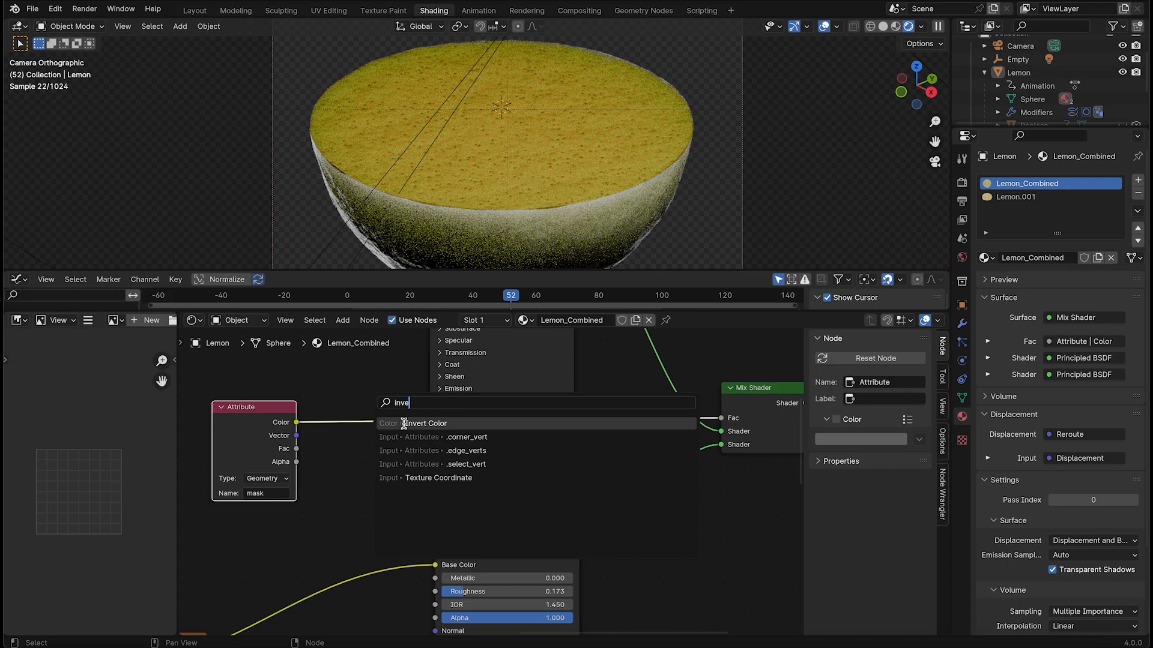
left_click(404, 423)
left_click(334, 403)
left_click_drag(412, 426, 352, 422)
left_click(342, 418)
Play and scrub the slicing animation to check the combined rind and inside, stopping at frame 38
left_click(507, 298)
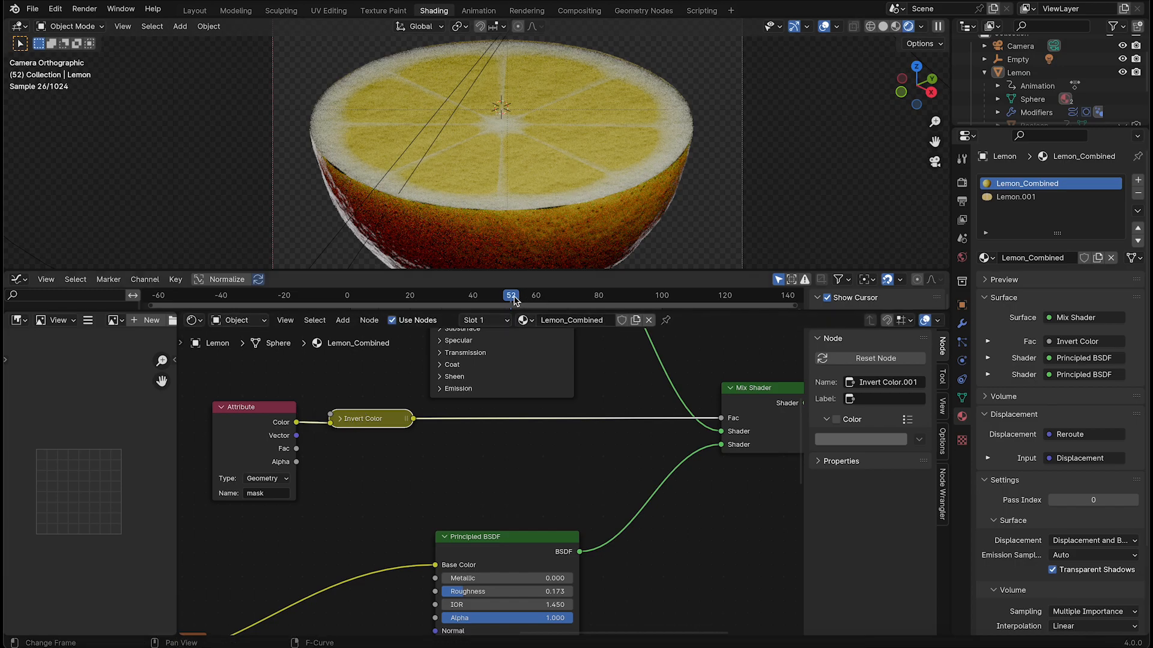
left_click_drag(497, 296, 394, 296)
scroll(486, 181, "down", 4)
middle_click_drag(578, 160, 572, 182, "shift")
left_click_drag(391, 296, 356, 296)
key("space")
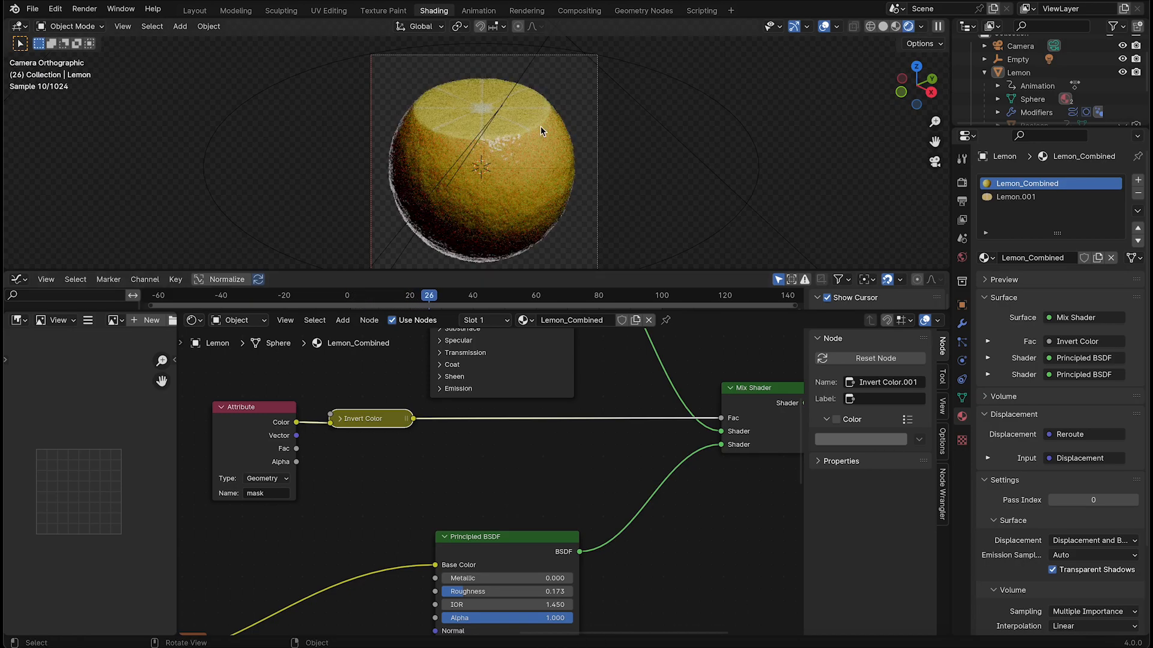
key("space")
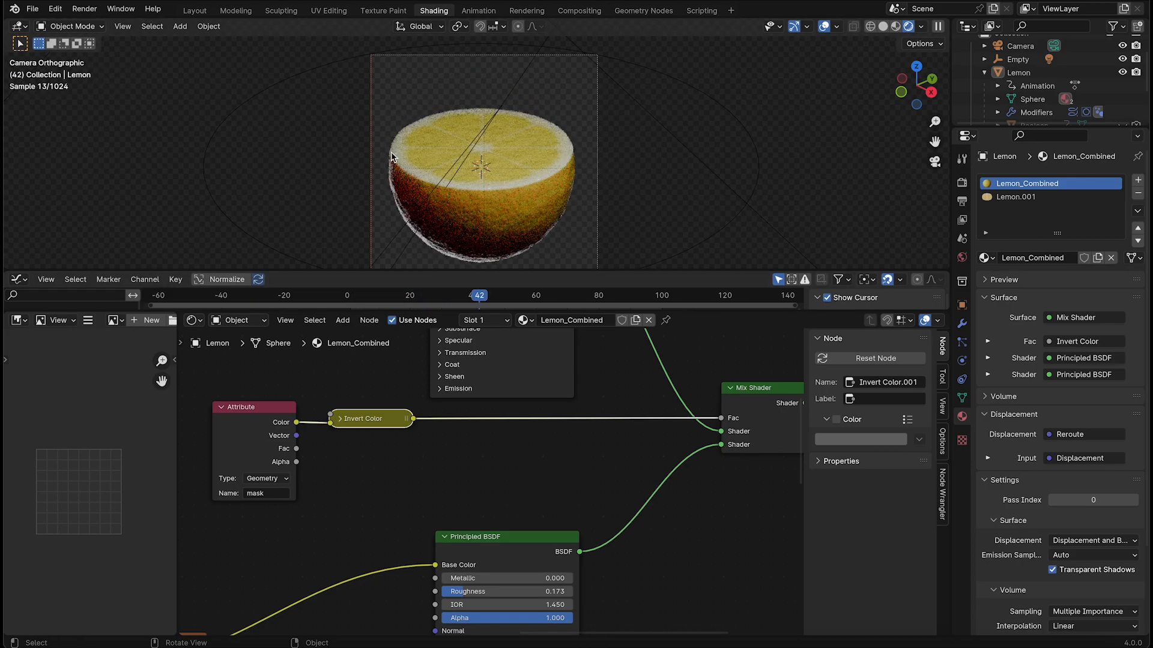
mouse_move(479, 303)
left_mouse_down()
mouse_move(618, 299)
mouse_move(372, 300)
mouse_move(469, 303)
left_mouse_up()
Collapse the mask Attribute node and place it next to the Invert Color node
middle_click_drag(209, 412, 456, 468)
left_click(470, 467)
scroll(474, 457, "down", 4)
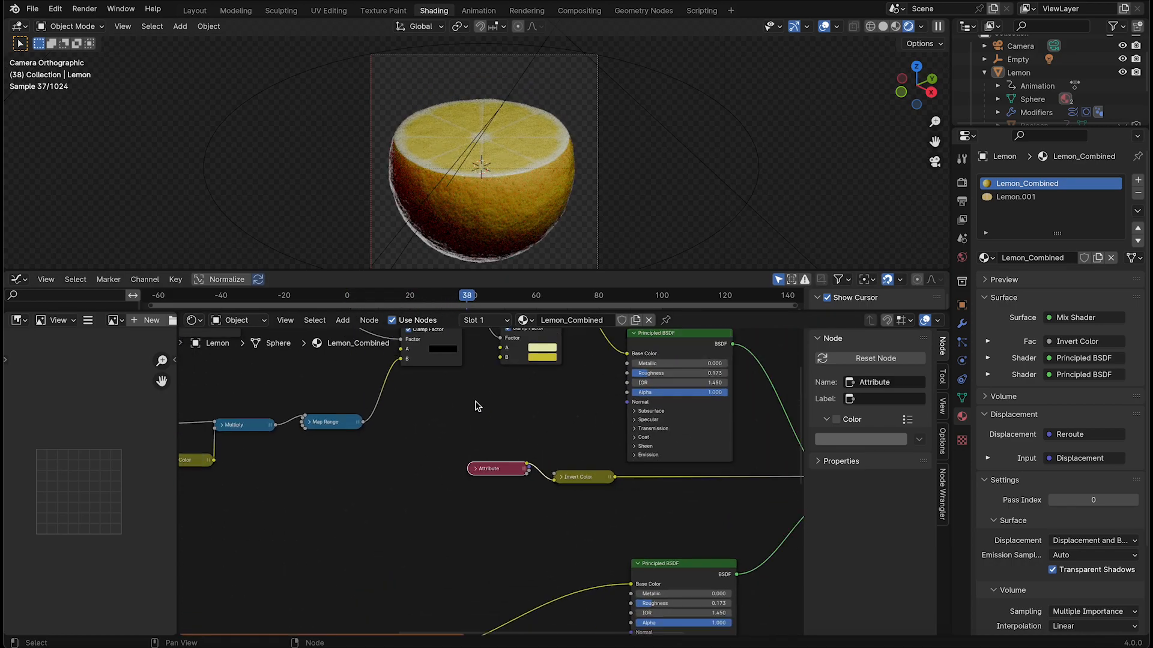
Try a different Scale on the Rings Wave Texture and undo the change
middle_click_drag(595, 463, 512, 570)
scroll(556, 509, "up", 3)
middle_click_drag(415, 412, 773, 448)
scroll(558, 406, "down", 5)
middle_click_drag(516, 387, 737, 402)
scroll(541, 432, "up", 5)
middle_click_drag(511, 487, 580, 480)
scroll(621, 472, "up", 5)
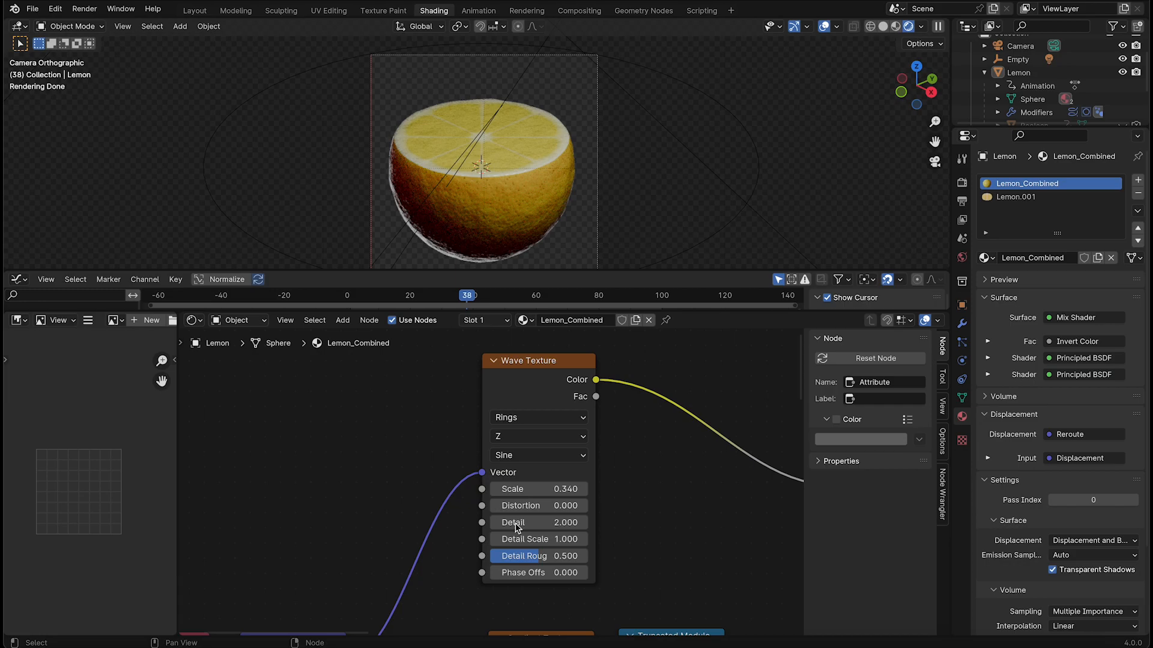
left_click_drag(544, 489, 575, 489, "shift")
key("ctrl+z")
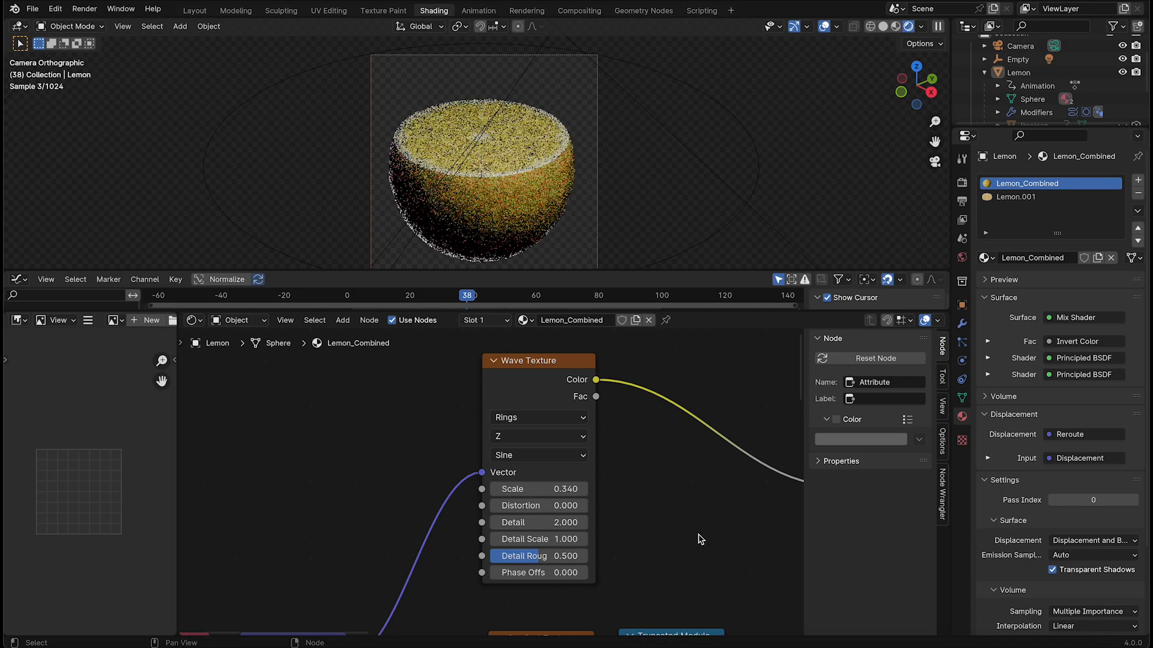
middle_click_drag(622, 468, 679, 456)
middle_click_drag(442, 426, 473, 432)
key("shift+a")
left_click(457, 426)
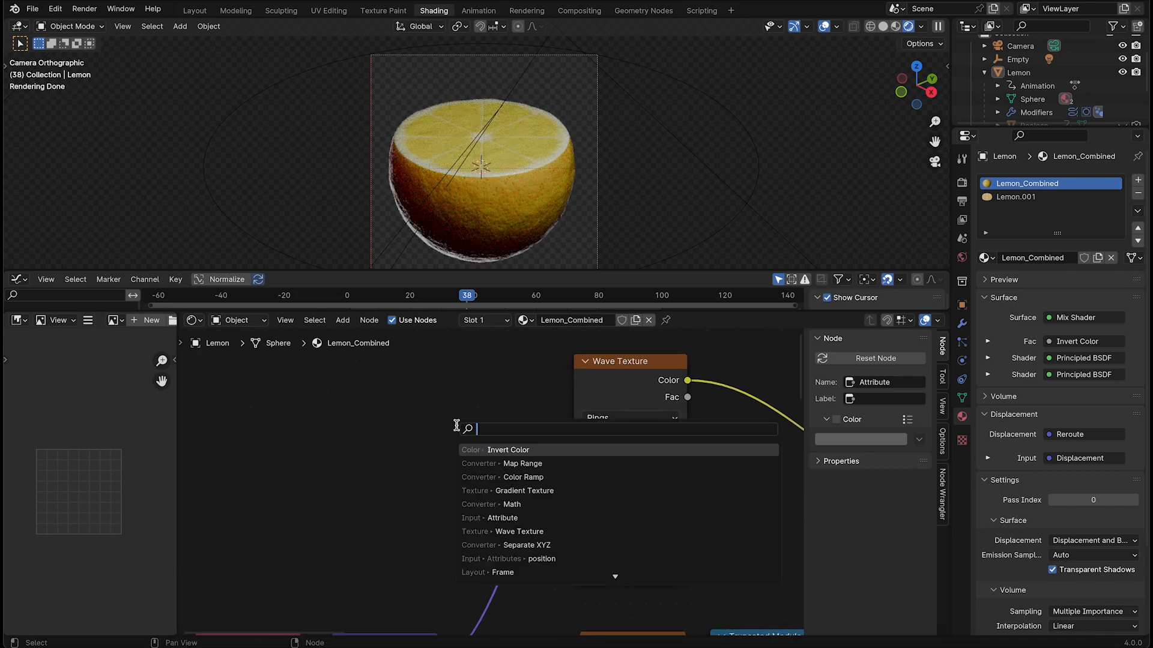
left_click(392, 401)
key("shift+a")
type("m")
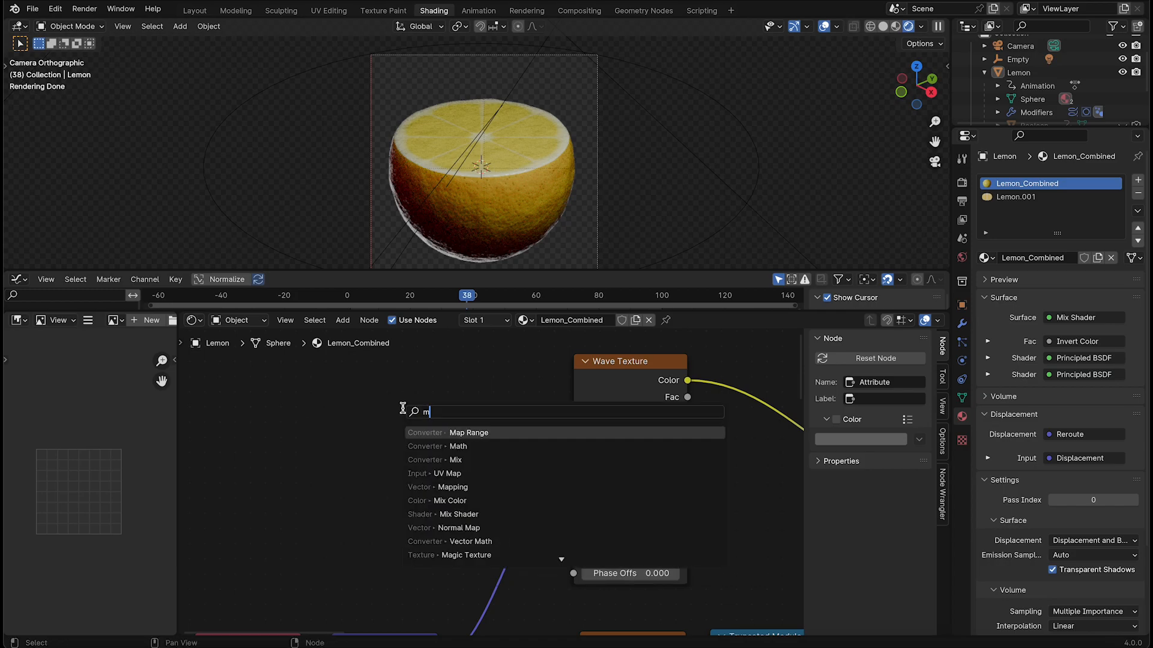
type("ap ra")
left_click(494, 434)
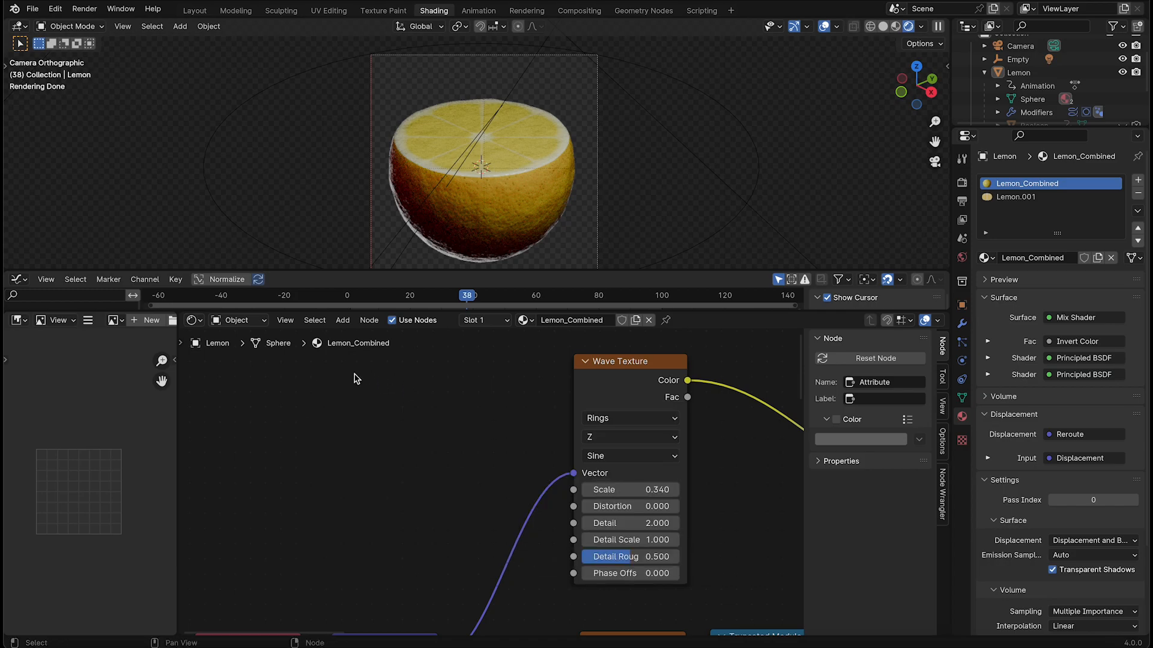
Add a Float Mix node beside the Rings Wave Texture and save the file
key("shift+a")
type("i")
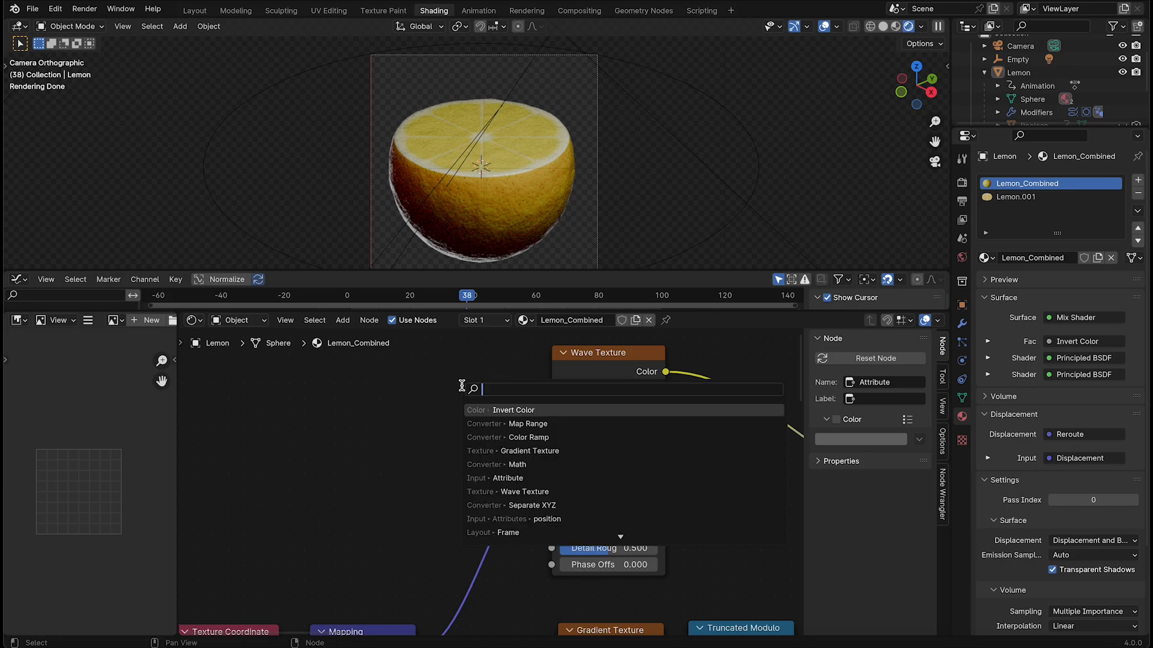
key("BackSpace")
type("mix")
key("Return")
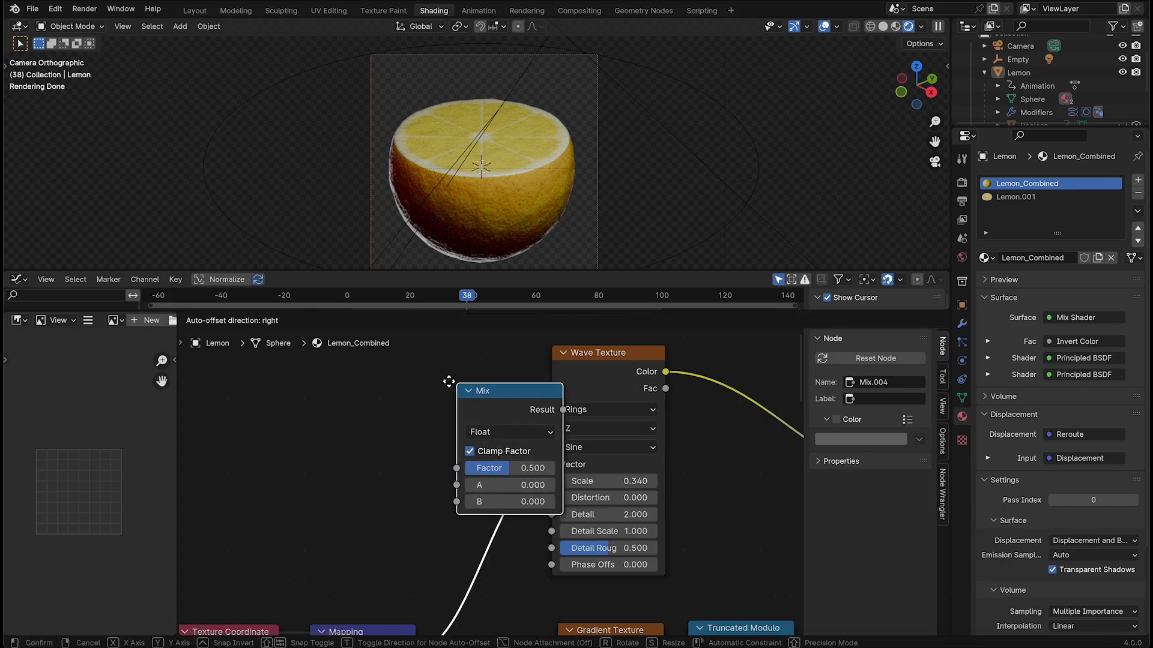
middle_click_drag(485, 409, 508, 407)
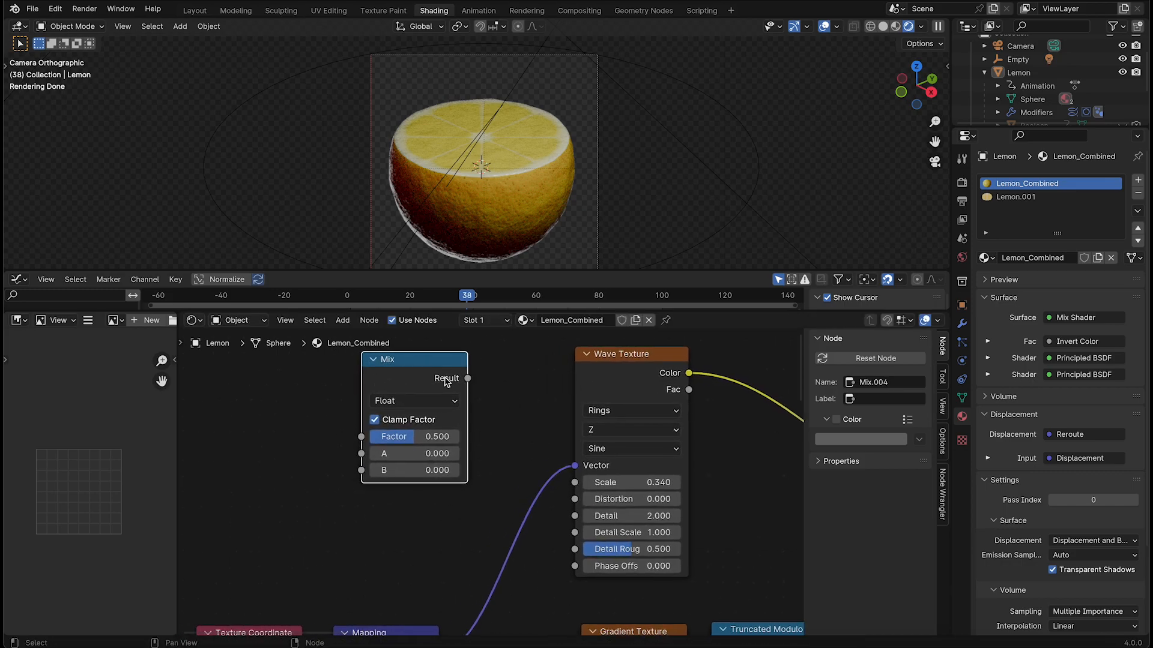
key("ctrl+s")
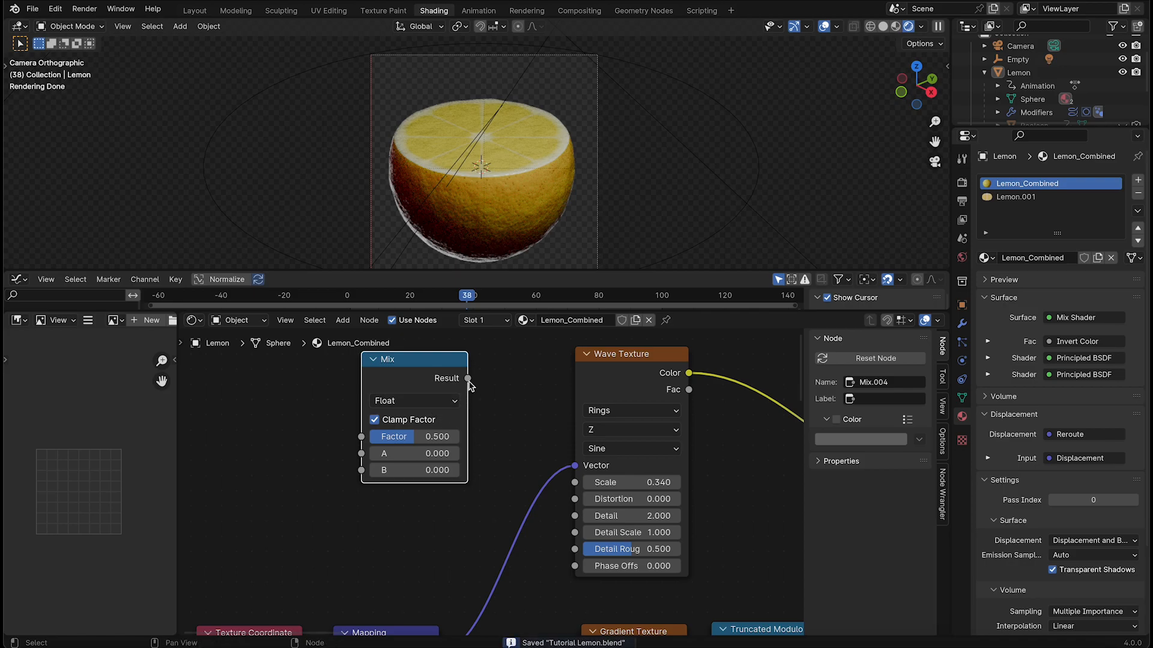
Connect the Mix Result to the Wave Texture's Scale and copy the original scale 0.340 into A
left_click_drag(469, 378, 577, 483)
key("ctrl+z")
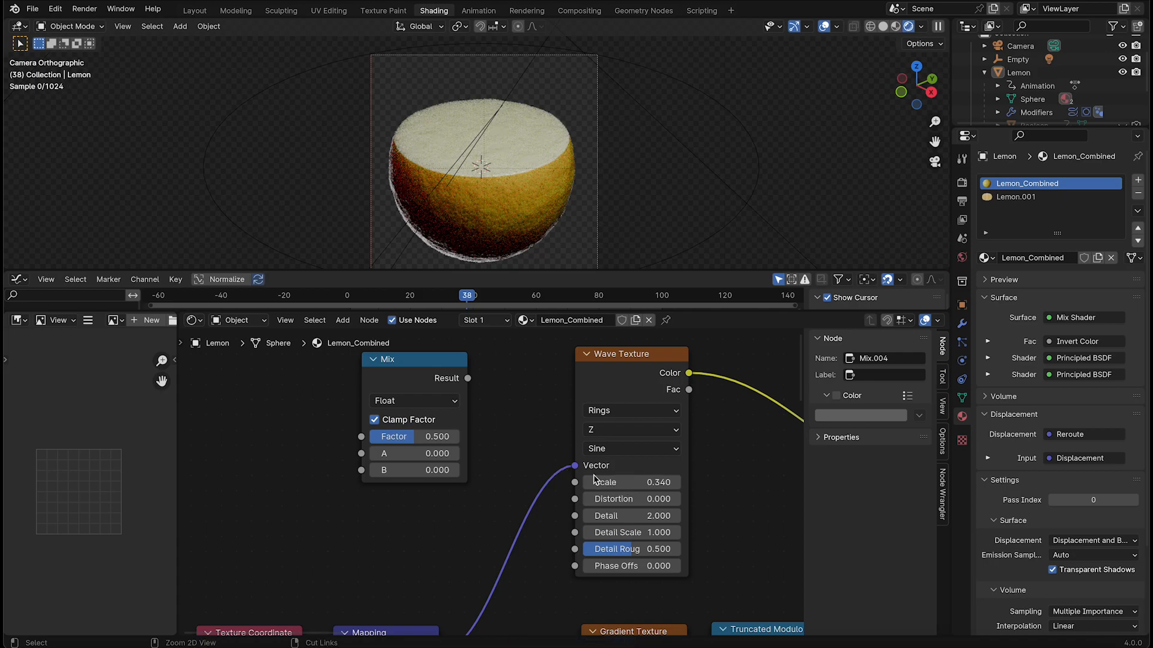
double_click(656, 485)
key("ctrl+c")
key("Escape")
key("ctrl+shift+z")
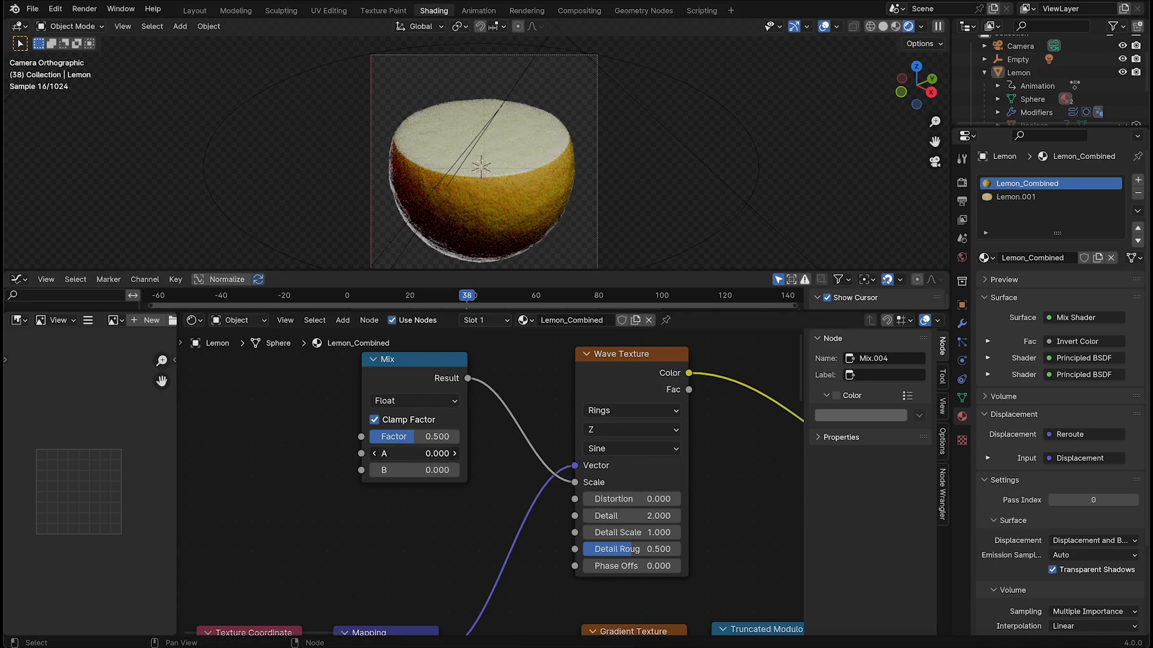
key("Return")
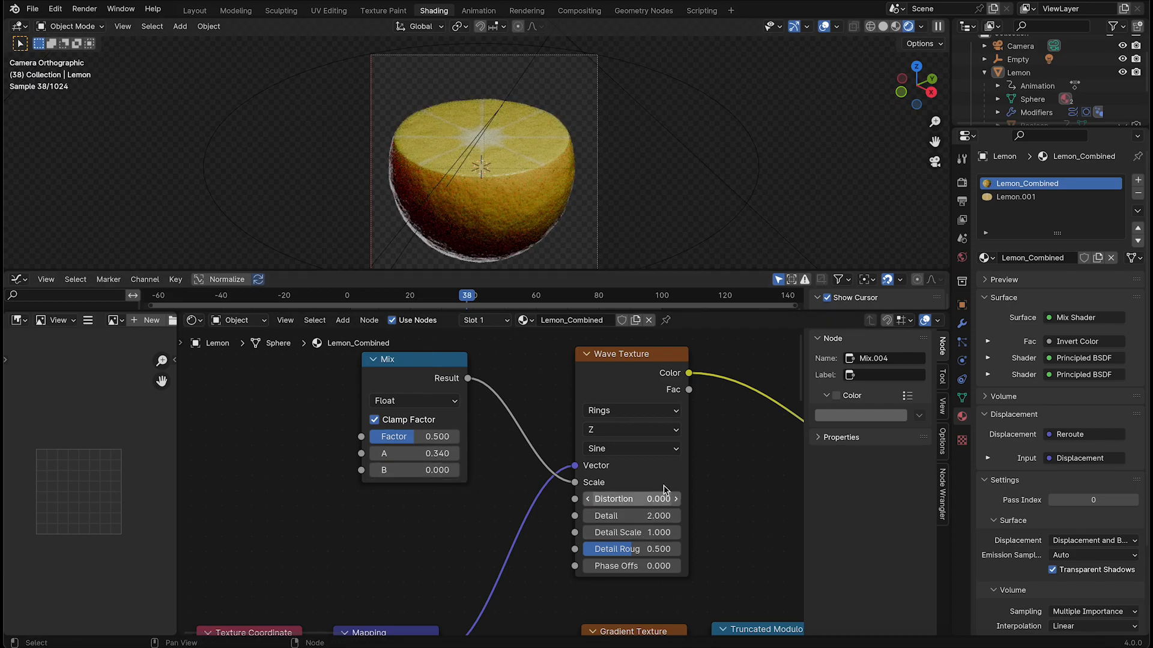
At frame 50, set the Mix node's Factor to 1.000 and B to 2.000
left_click_drag(471, 301, 505, 297)
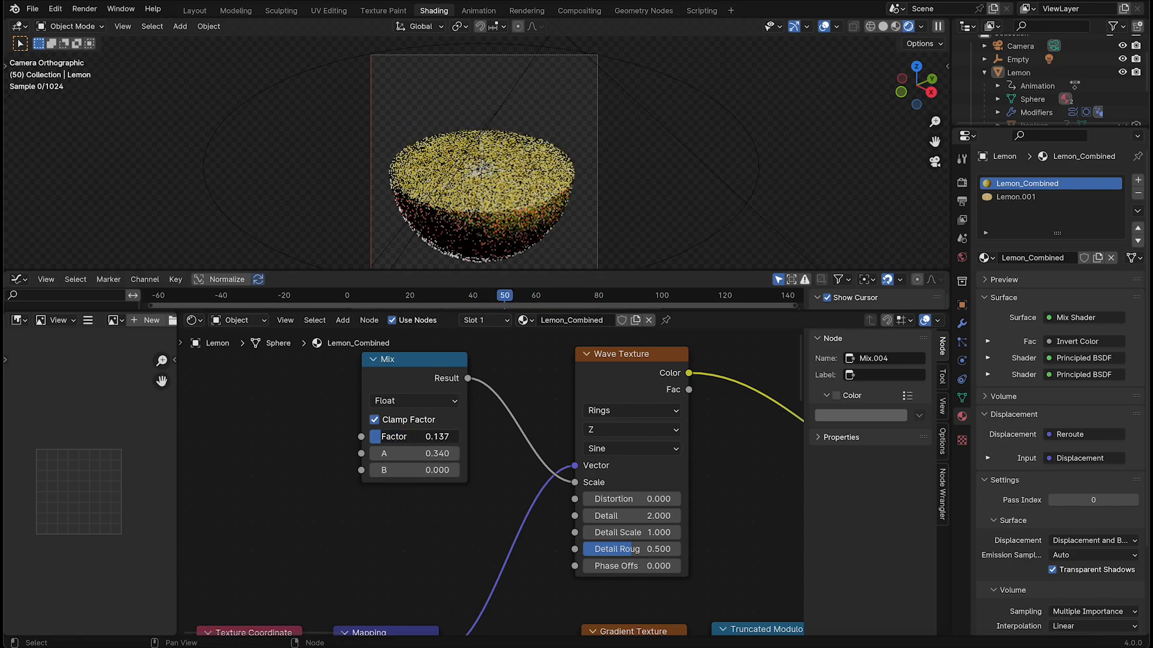
left_click_drag(376, 437, 459, 437)
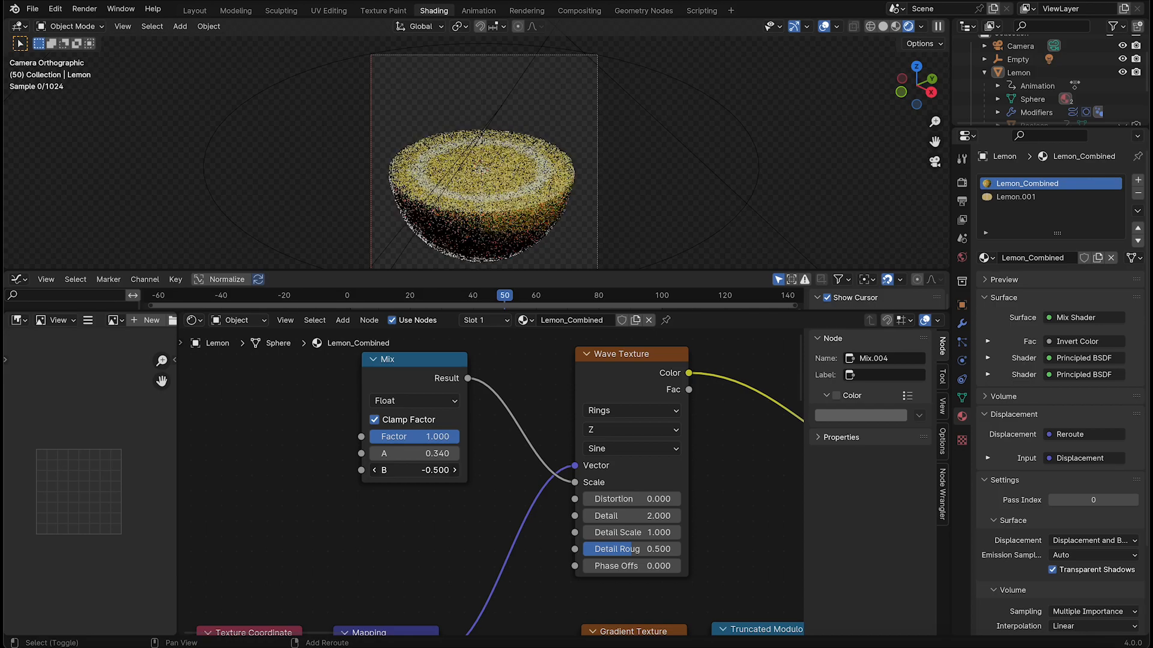
left_click_drag(414, 470, 391, 470, "shift")
Insert a keyframe on the Mix Factor of 1.000 at frame 0
left_click_drag(423, 302, 347, 299)
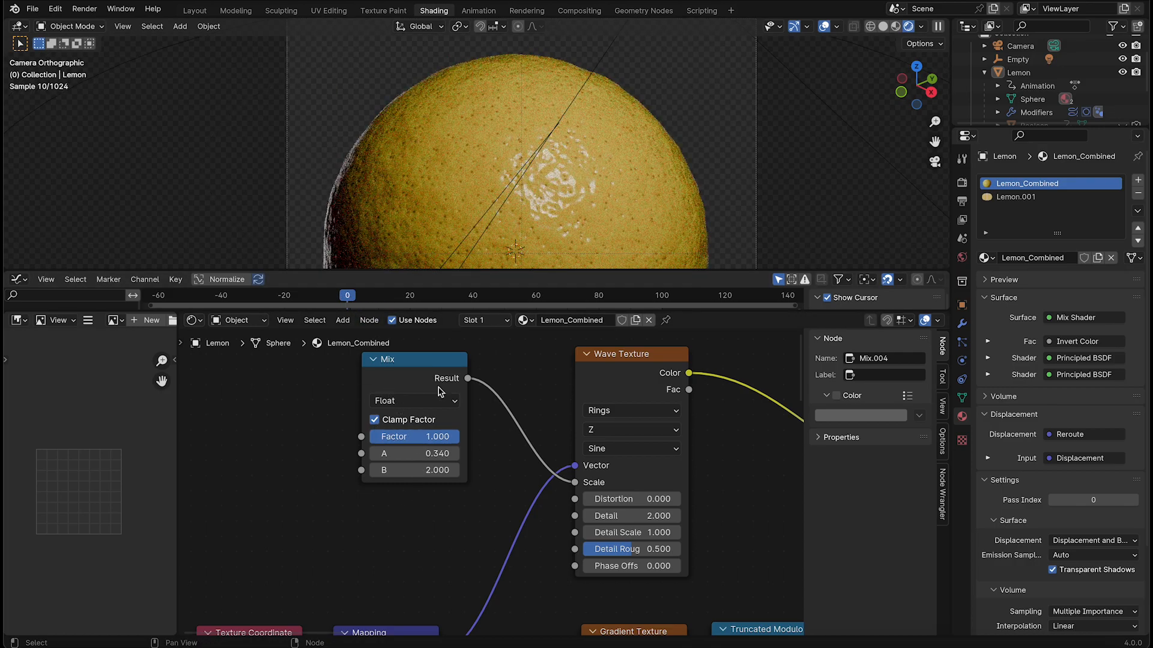
right_click(433, 438)
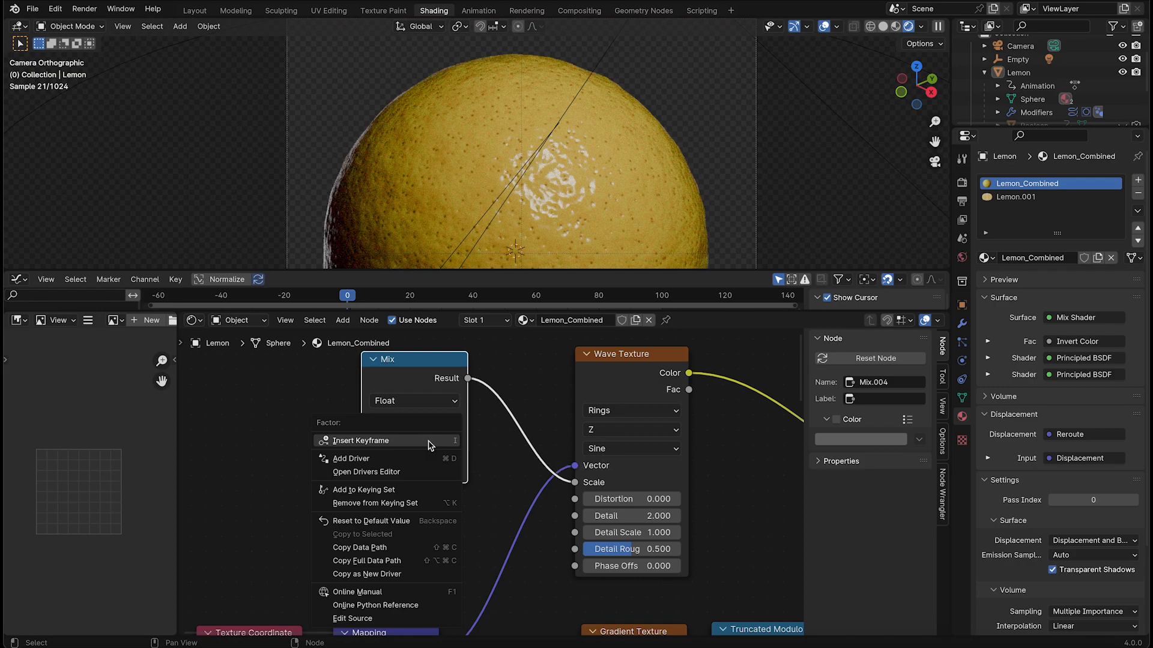
left_click(431, 442)
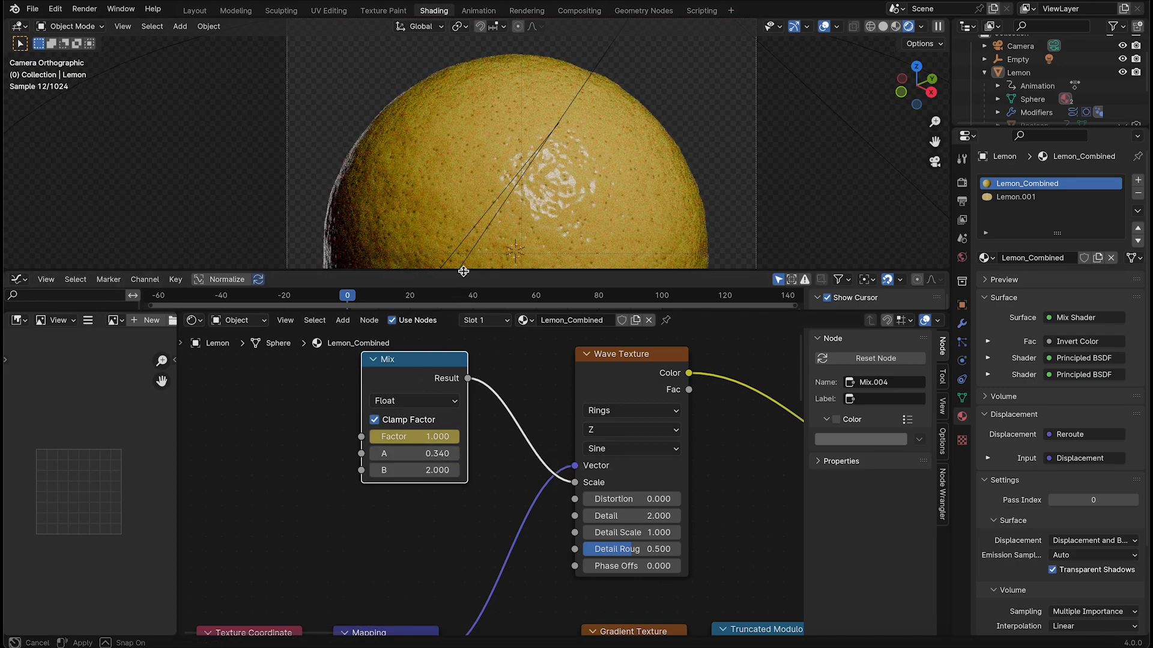
Select the lemon and enlarge the Graph Editor to display its animation curves
left_click_drag(464, 274, 462, 260)
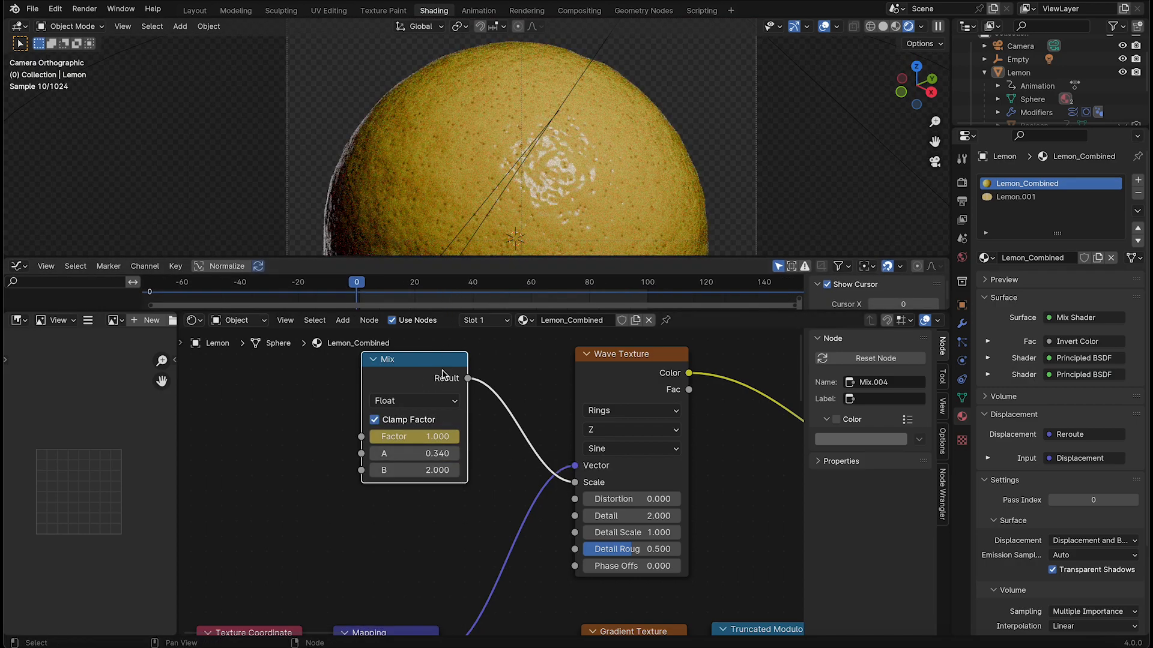
left_click(474, 216)
left_click_drag(475, 256, 469, 211)
Set the Mix Factor to 0.000 at frame 50 and insert a keyframe
left_click_drag(378, 248, 502, 256)
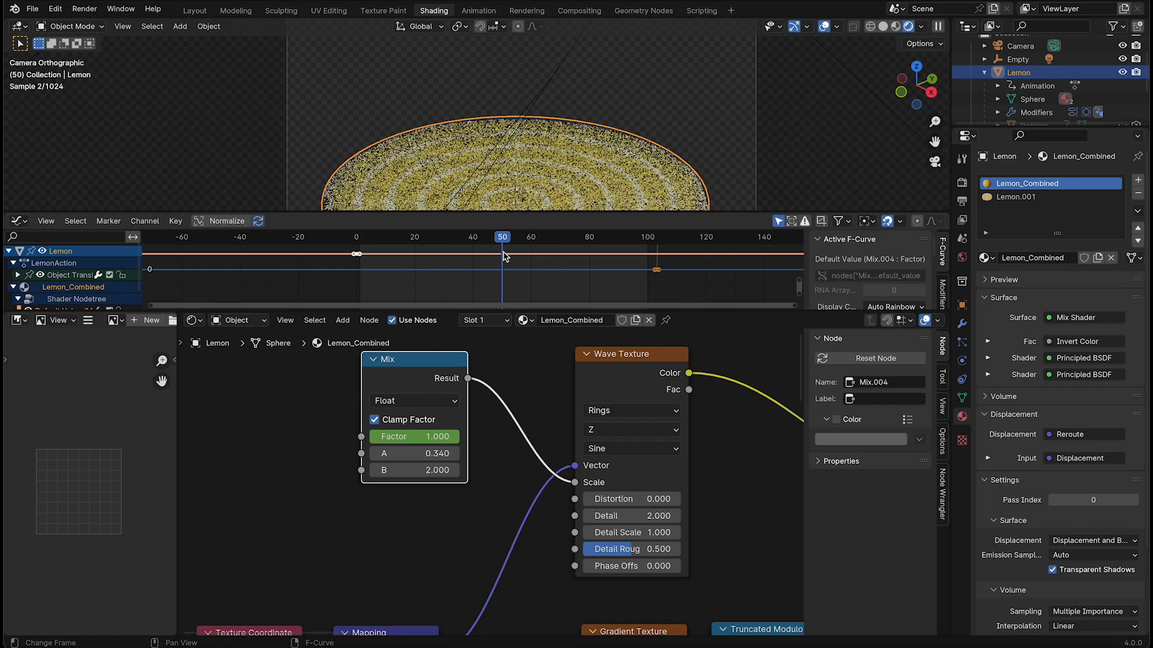
left_click_drag(441, 436, 362, 436)
scroll(726, 139, "down", 2)
middle_click_drag(634, 196, 641, 156, "shift")
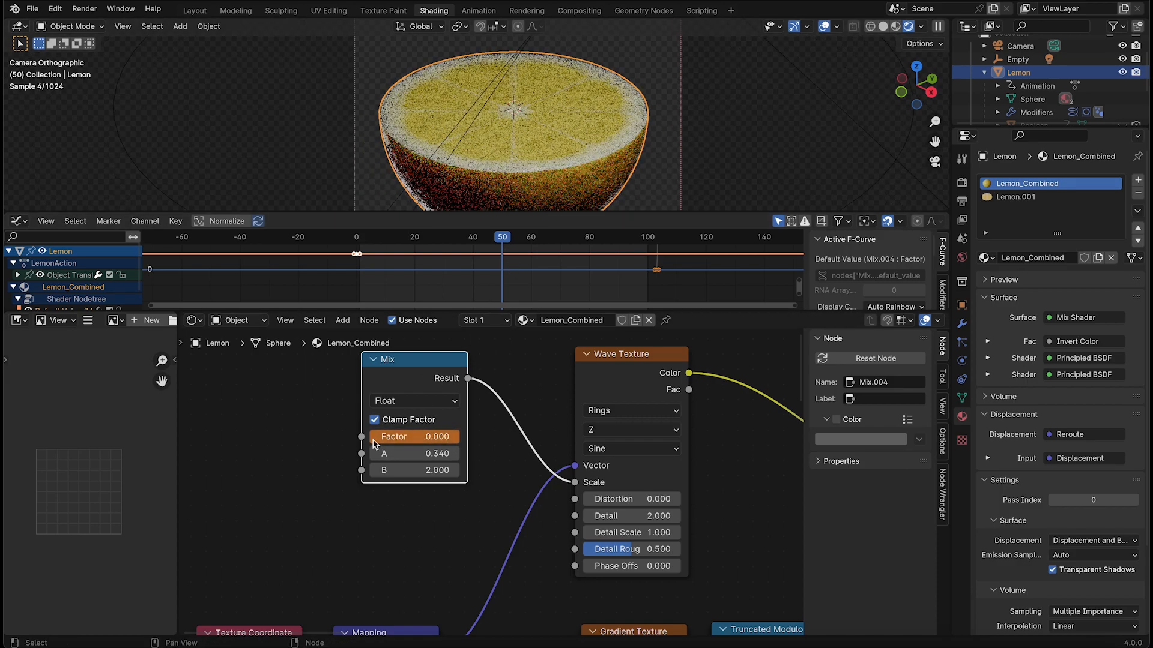
right_click(430, 438)
left_click(427, 434)
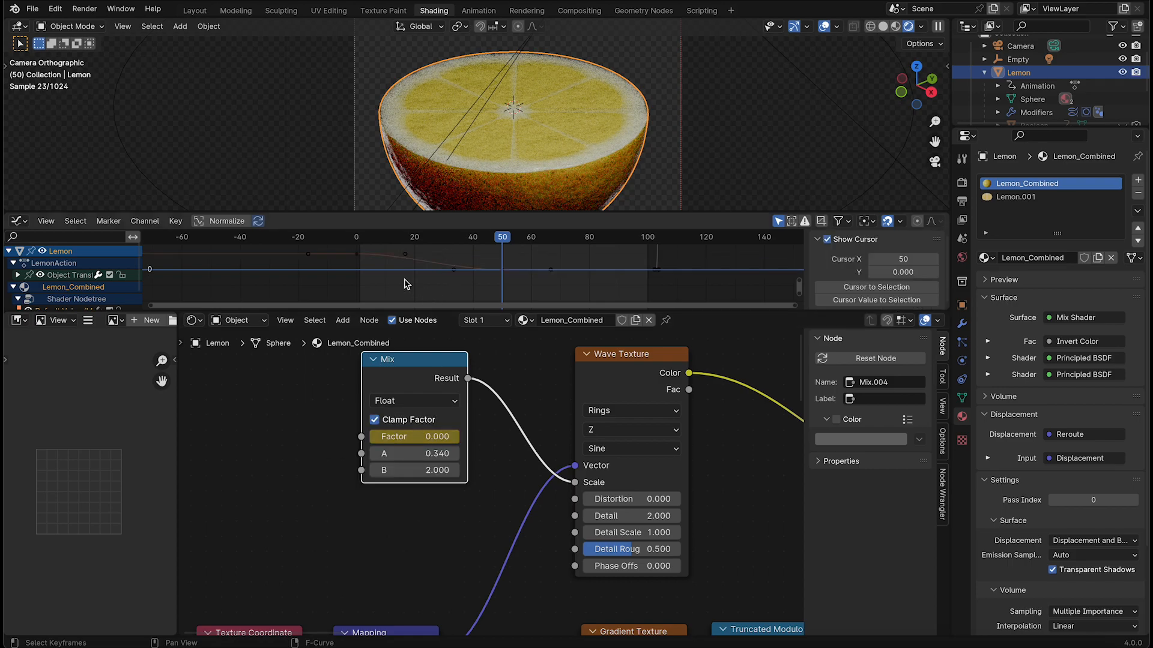
Copy the Factor keyframe from frame 0 to frame 100
left_click(359, 257)
left_click(619, 238)
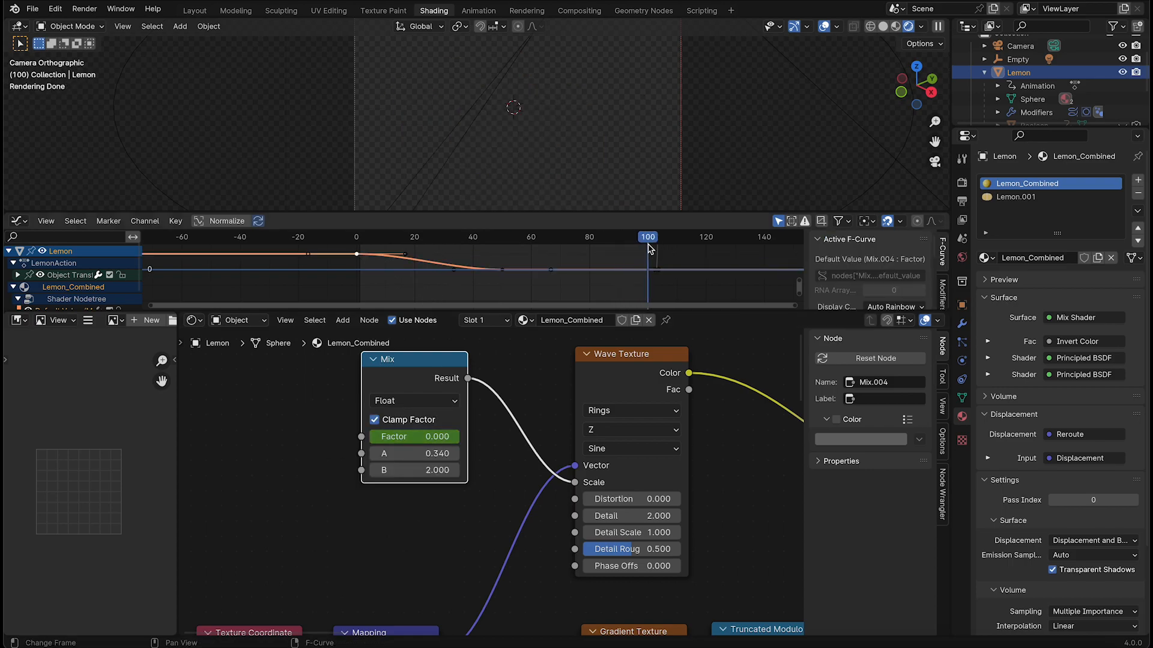
key("ctrl+v")
Scrub the animation and inspect the animated rings from the top view, stopping at frame 29
left_click_drag(630, 248, 583, 252)
key("grave")
left_click(663, 53)
middle_click_drag(628, 79, 669, 146, "shift")
scroll(617, 149, "up", 7)
left_click_drag(639, 242, 514, 243)
scroll(571, 148, "down", 3)
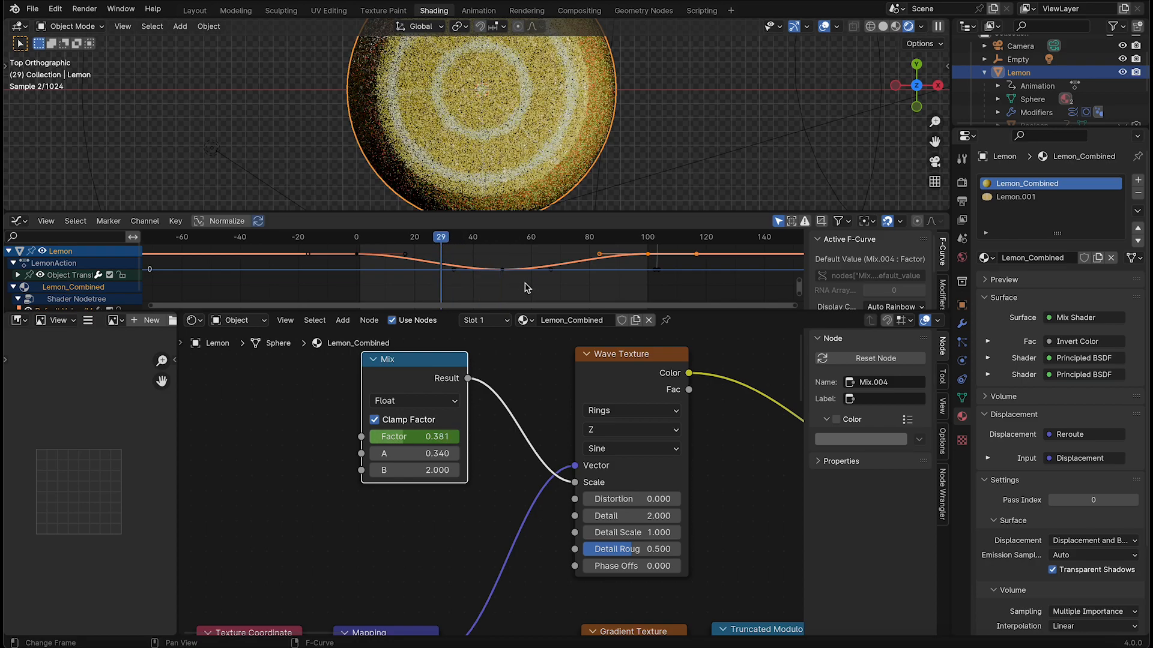
left_click(507, 276)
key("t")
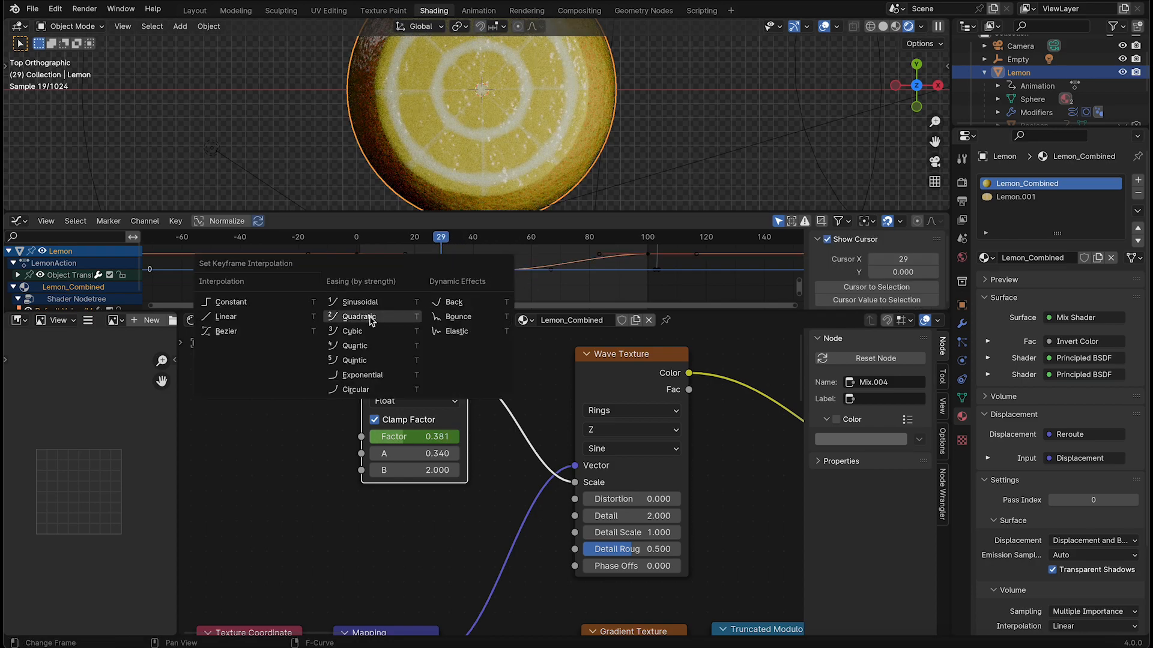
left_click(262, 324)
left_click_drag(468, 261, 404, 308)
Reshape the Factor curve between frames 0 and 50 by shortening the start key's handle and extending the middle key's left handle
left_click(456, 271)
key("g")
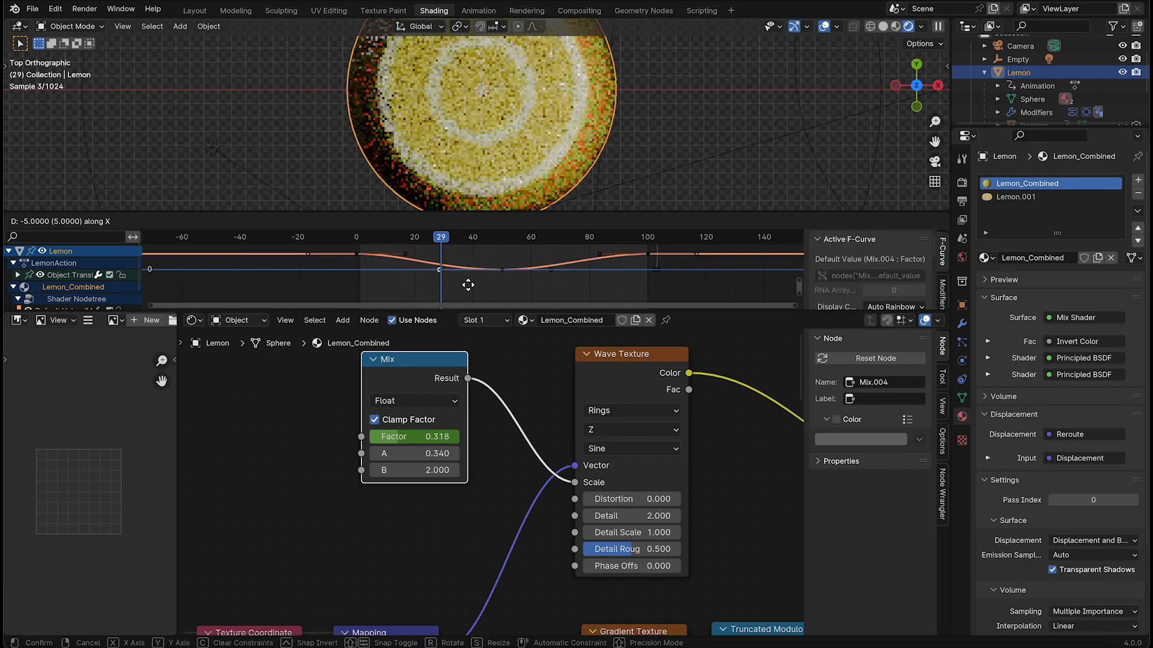
left_click(426, 264)
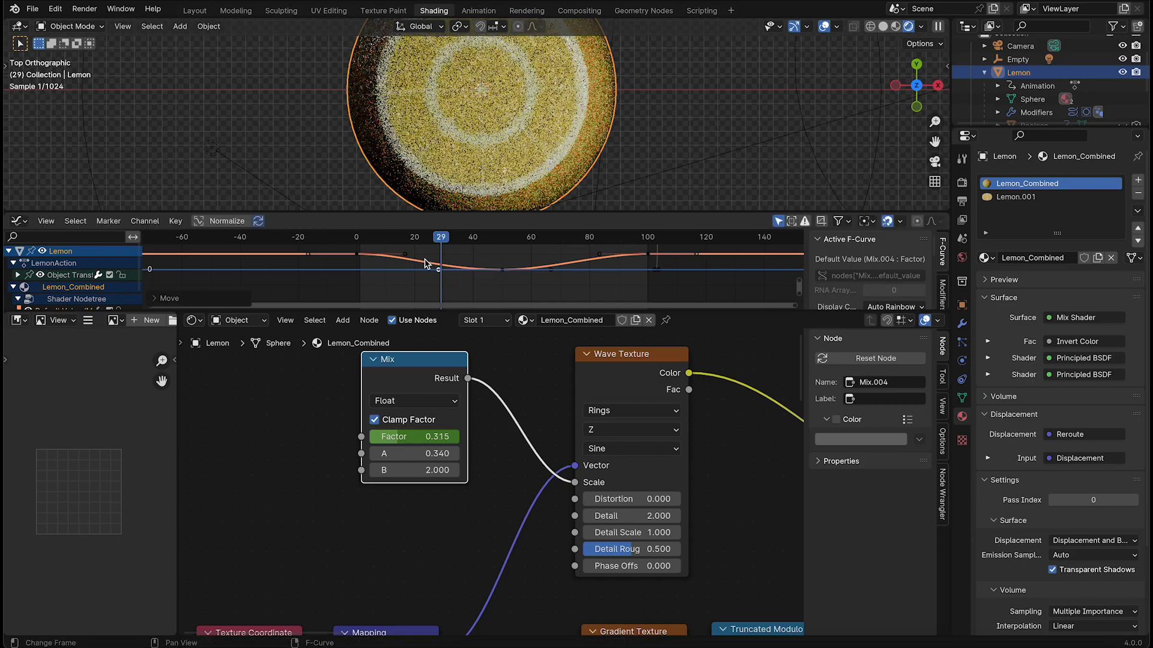
key("g")
left_click(447, 275)
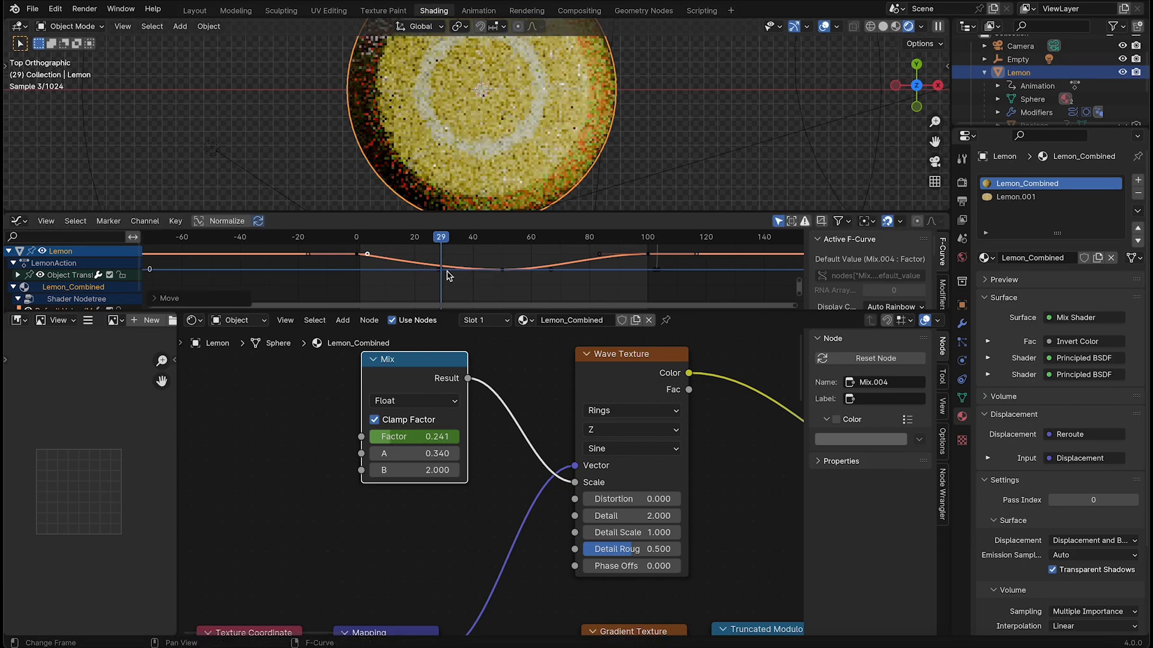
key("g")
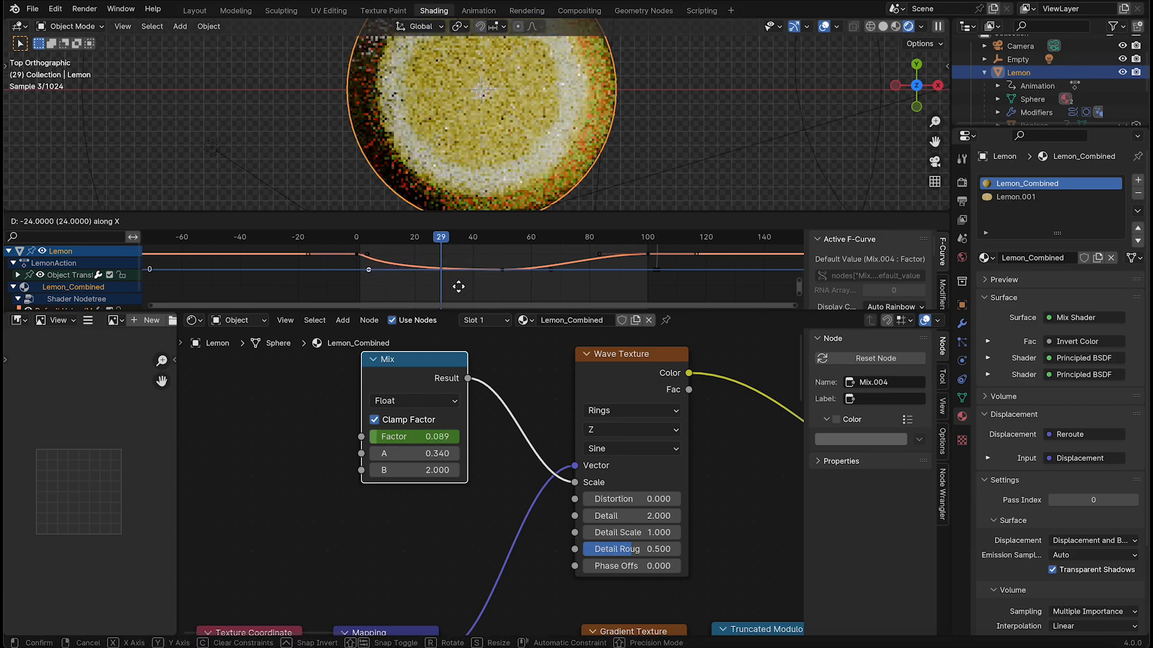
left_click(507, 286)
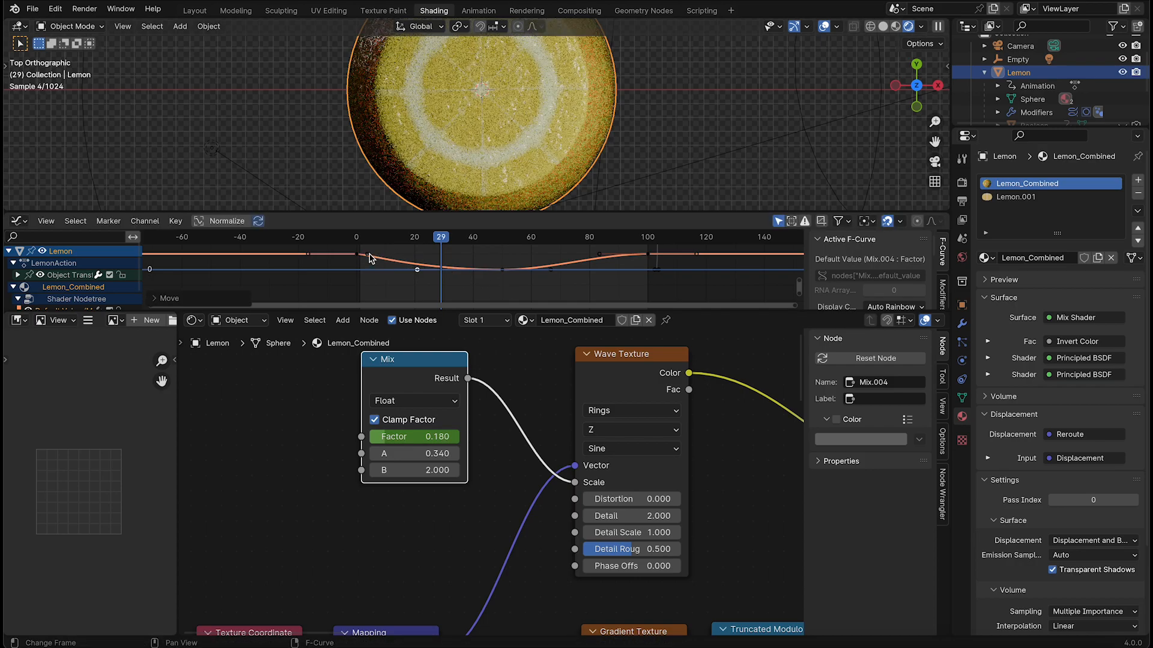
Steepen the Factor curve's end by shortening the frame 100 key's left handle and extending the frame 50 key's right handle
key("g")
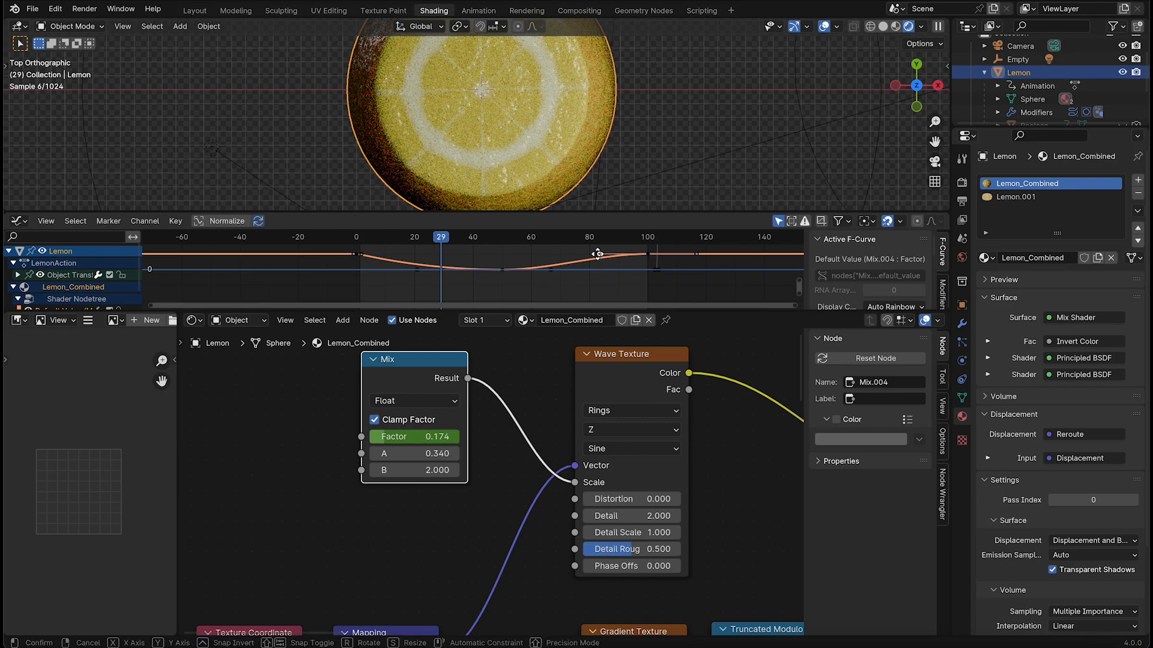
left_click(634, 262)
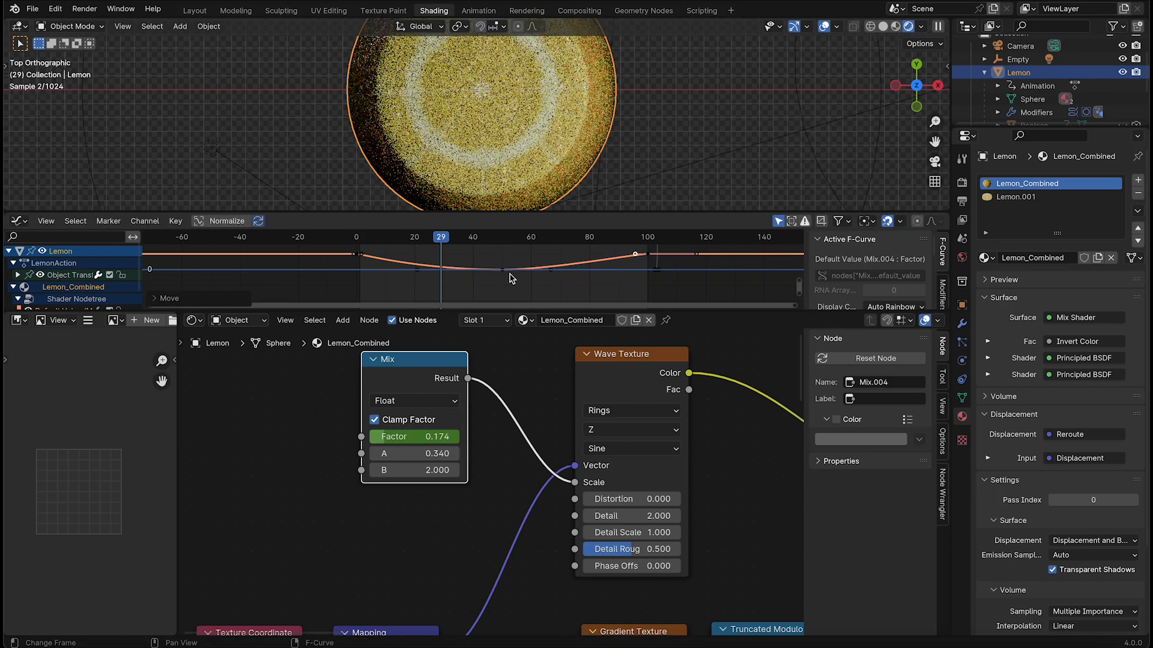
key("g")
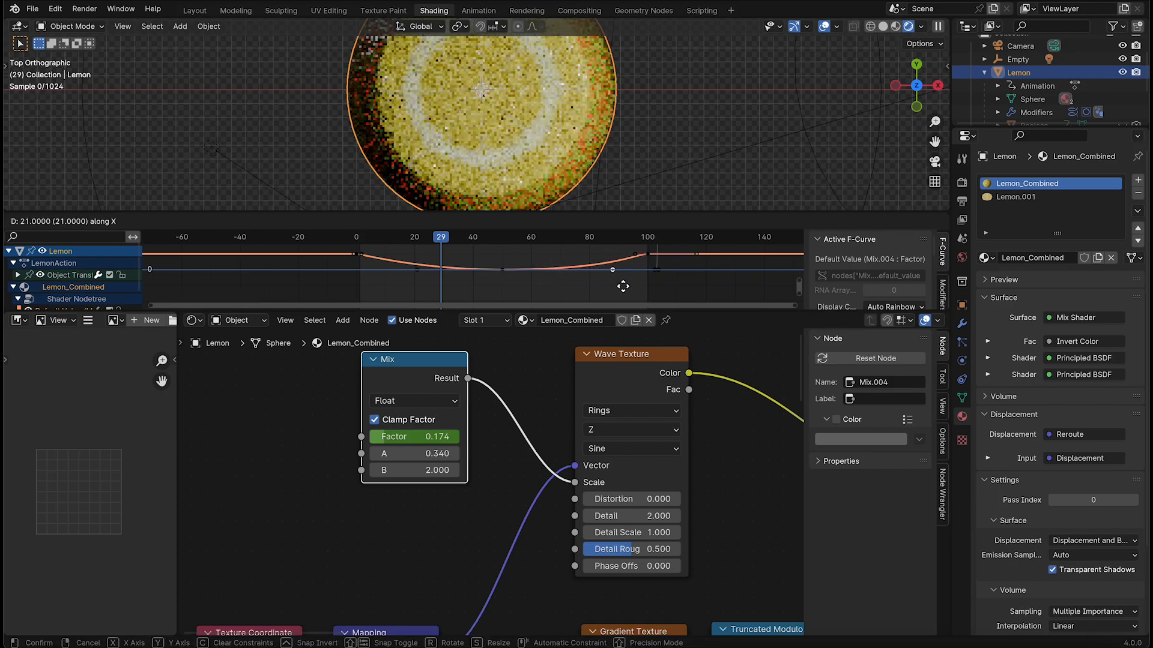
left_click(610, 291)
Extend the left handle of the frame 50 Factor key horizontally to about frame 4
left_click(496, 288)
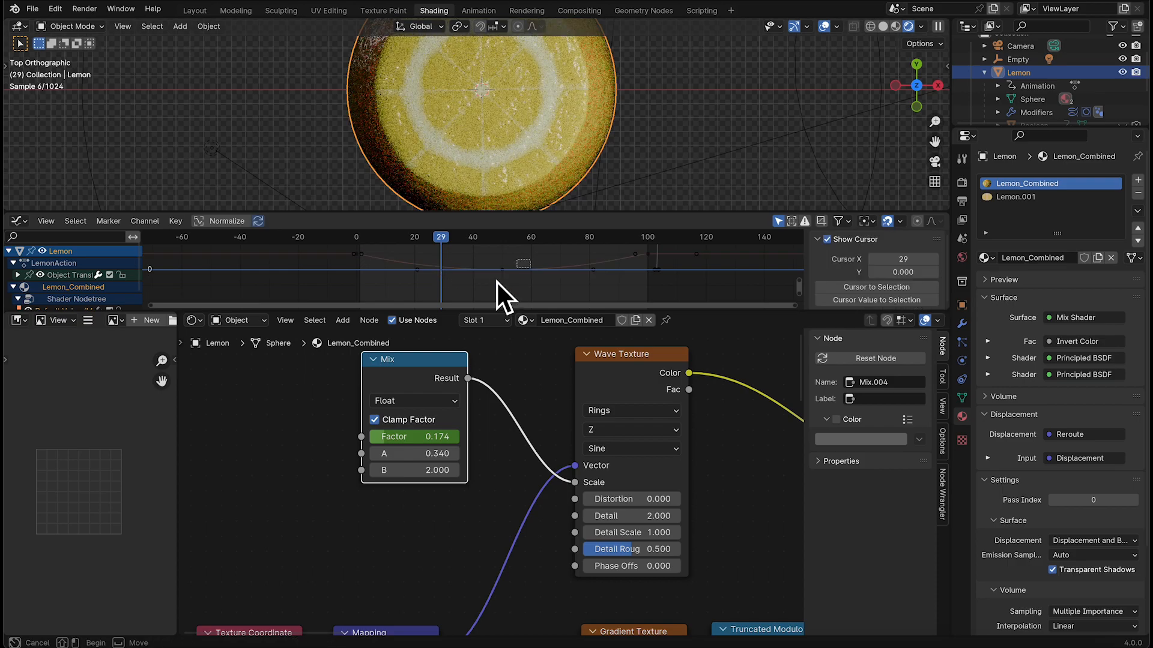
left_click(419, 271)
key("g")
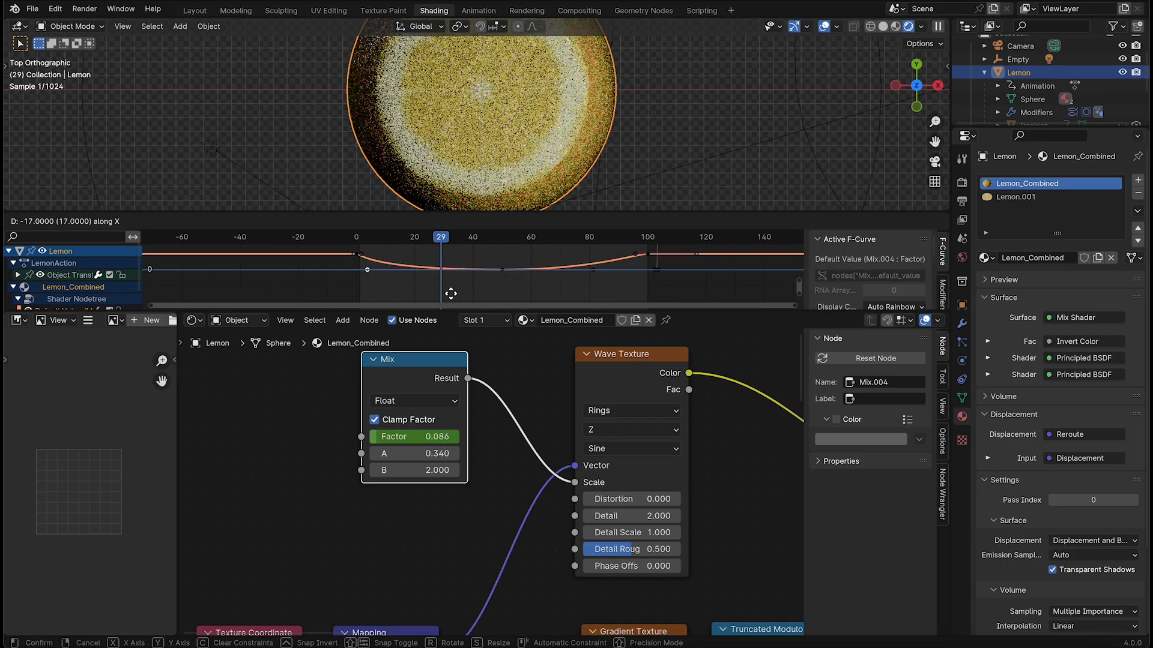
left_click(451, 293)
Enlarge the Graph Editor and the 3D viewport, shrinking the node editor below them
middle_click_drag(588, 149, 594, 142, "shift")
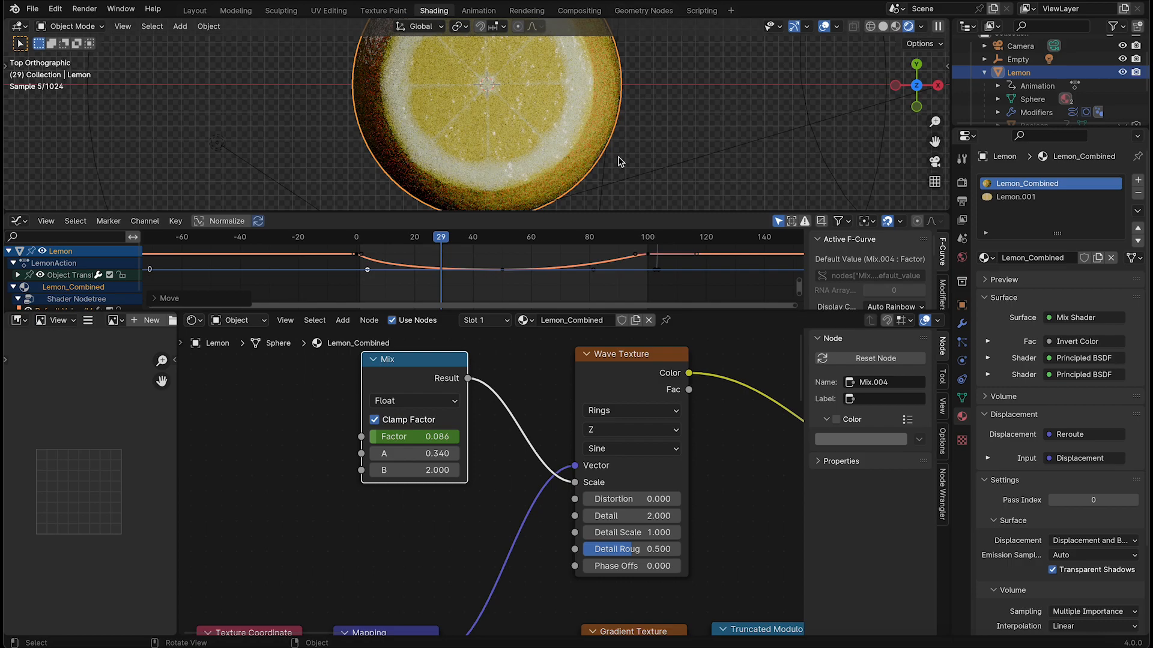
left_click_drag(601, 312, 601, 581)
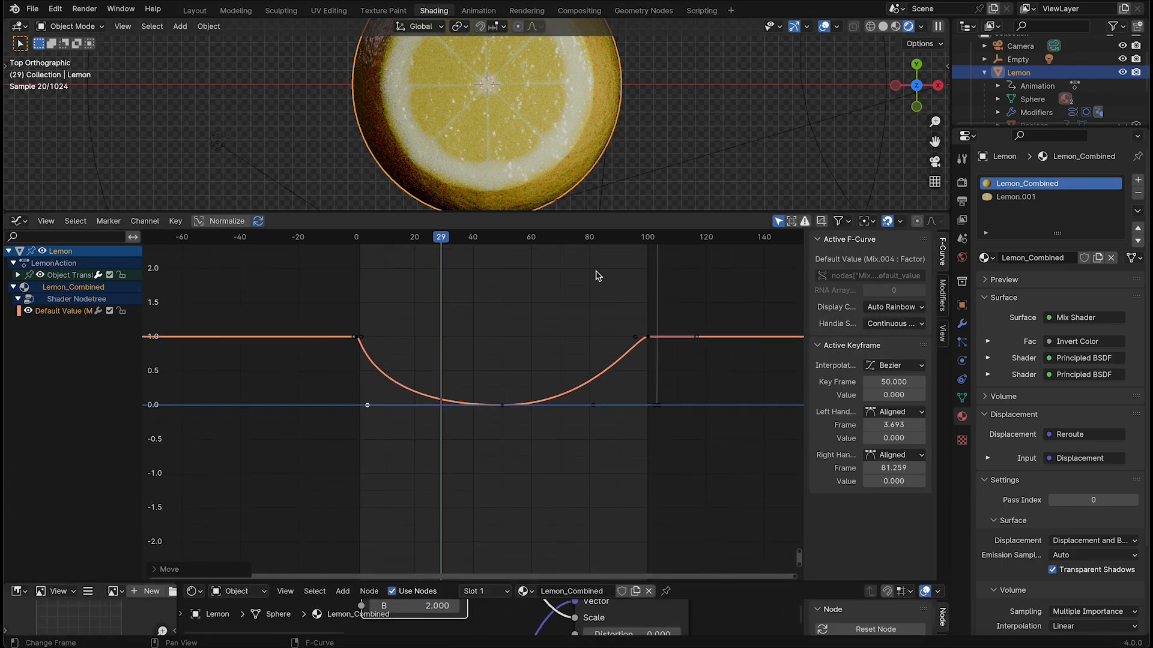
left_click_drag(597, 212, 597, 372)
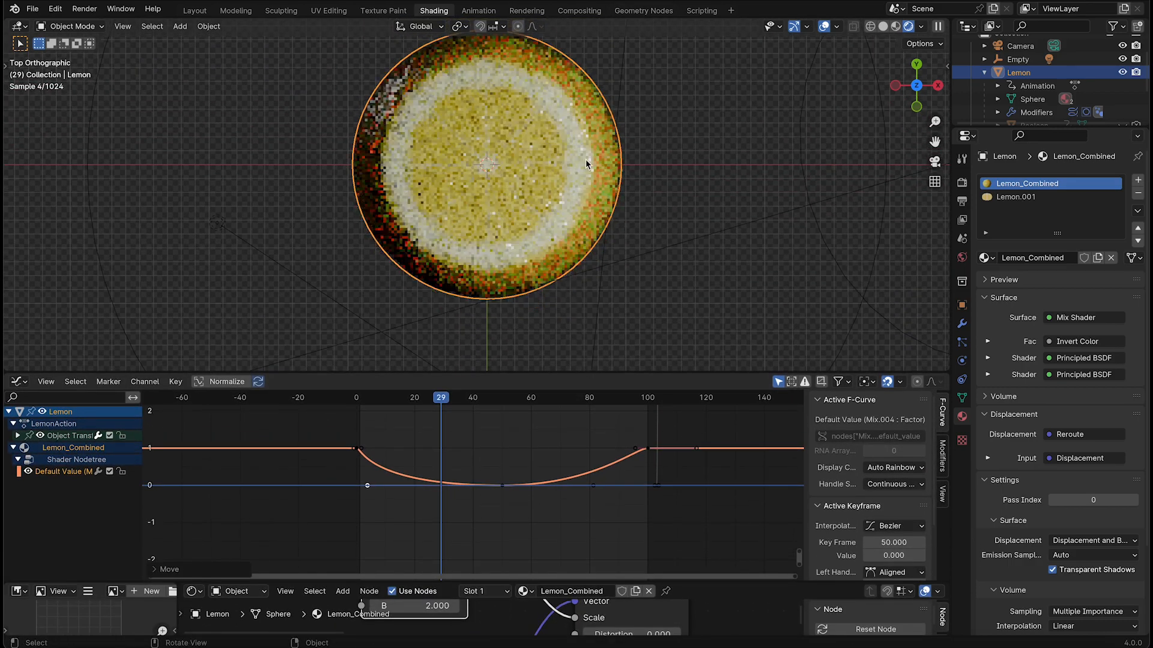
Go to frame 13 and move the frame 50 Factor key's left handle 3 frames earlier along X
scroll(586, 226, "up", 2)
left_click_drag(387, 422, 404, 405)
left_click(394, 398)
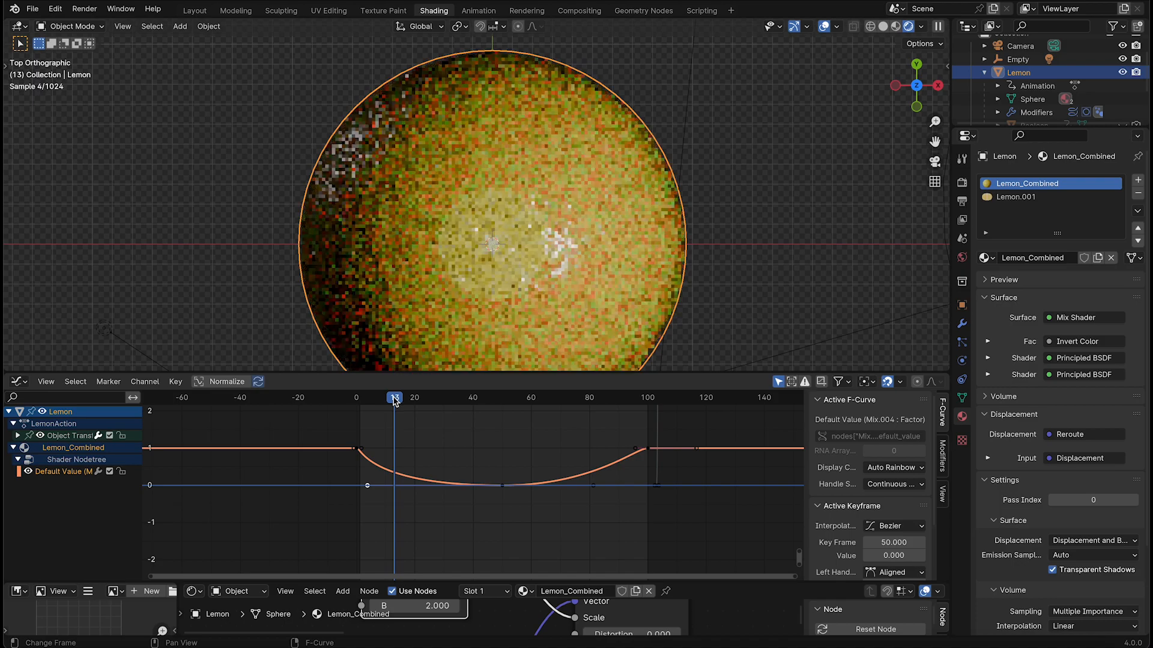
key("g")
key("x")
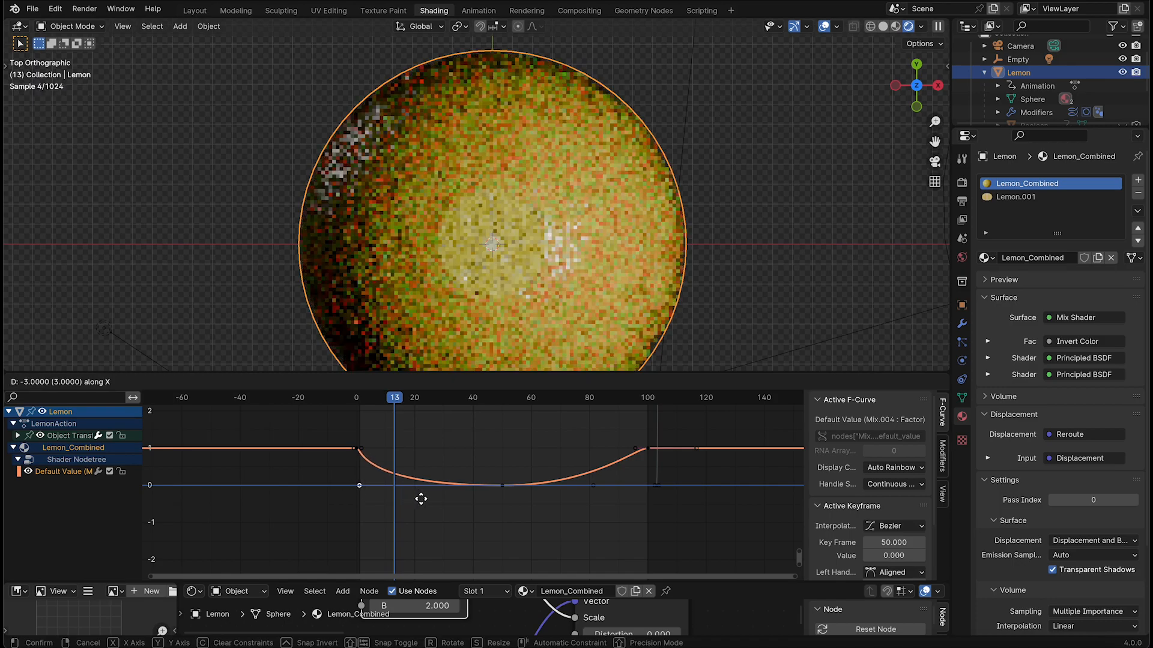
left_click(421, 500)
Pull the right handle of the frame 0 Factor key downward to steepen the initial drop, and check frame 20
left_click(356, 449)
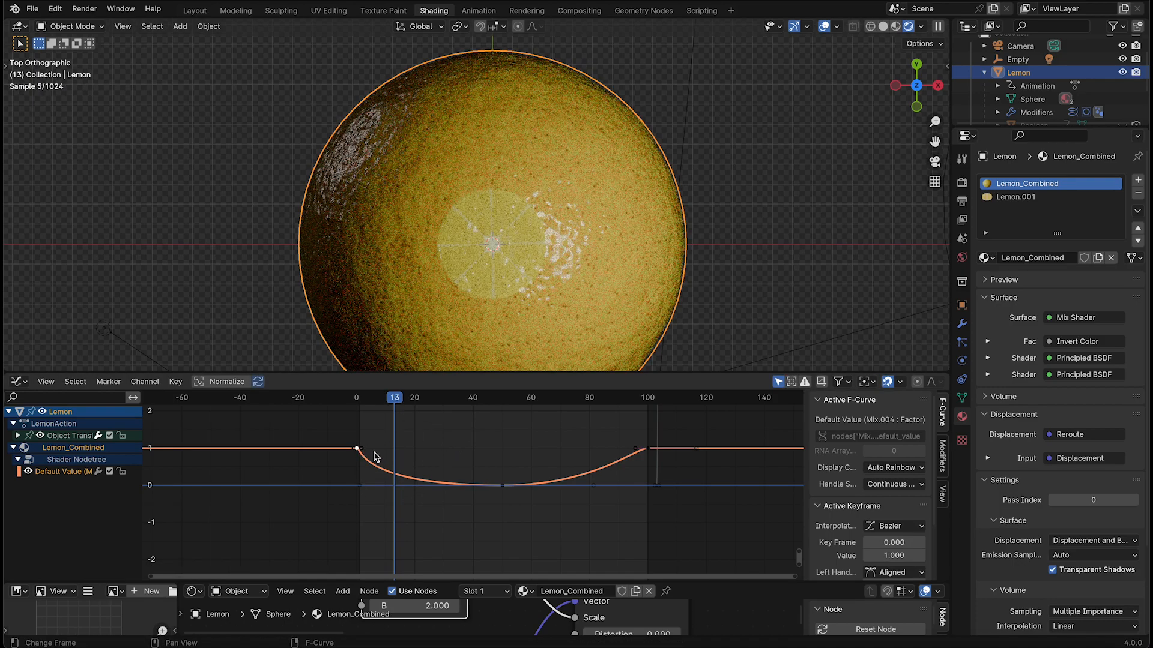
key("g")
left_click(471, 488)
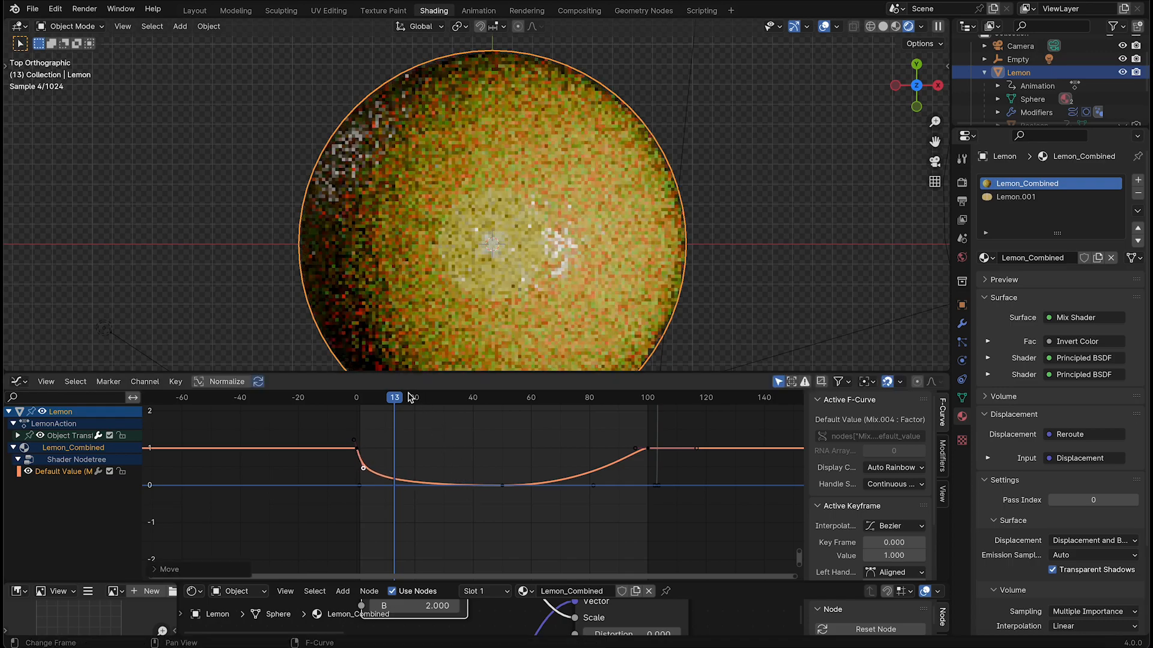
left_click(418, 399)
left_click_drag(430, 404, 415, 402)
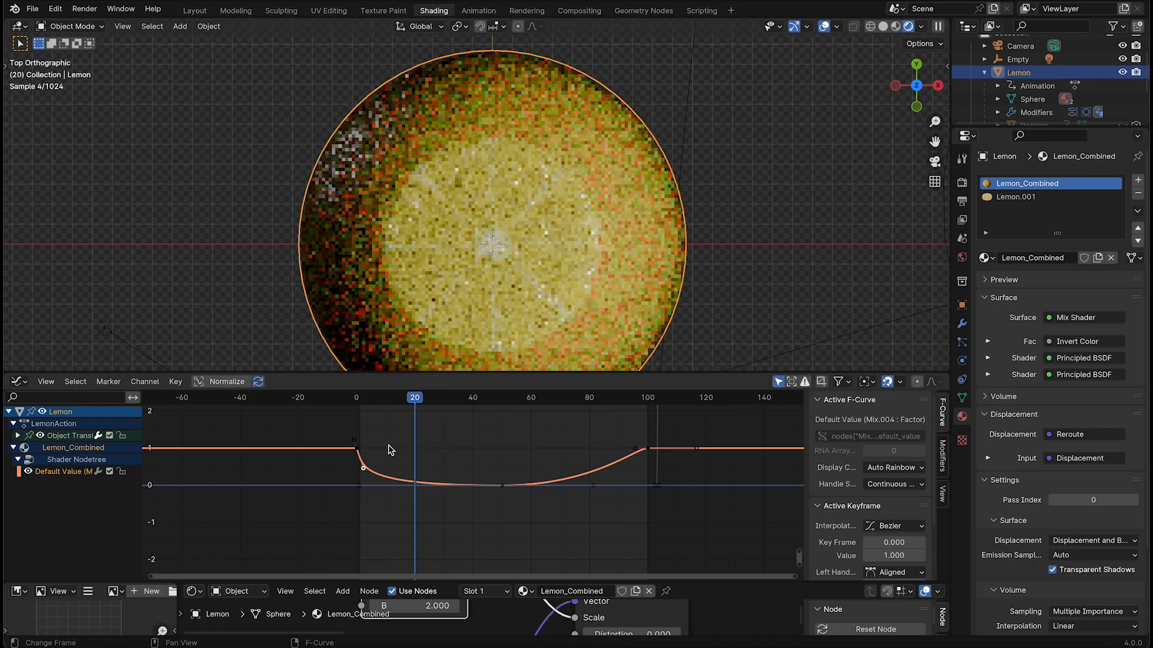
Level the frame 0 Factor key's right handle at value 1, shorten it horizontally to about frame 2, and go to frame 70
key("g")
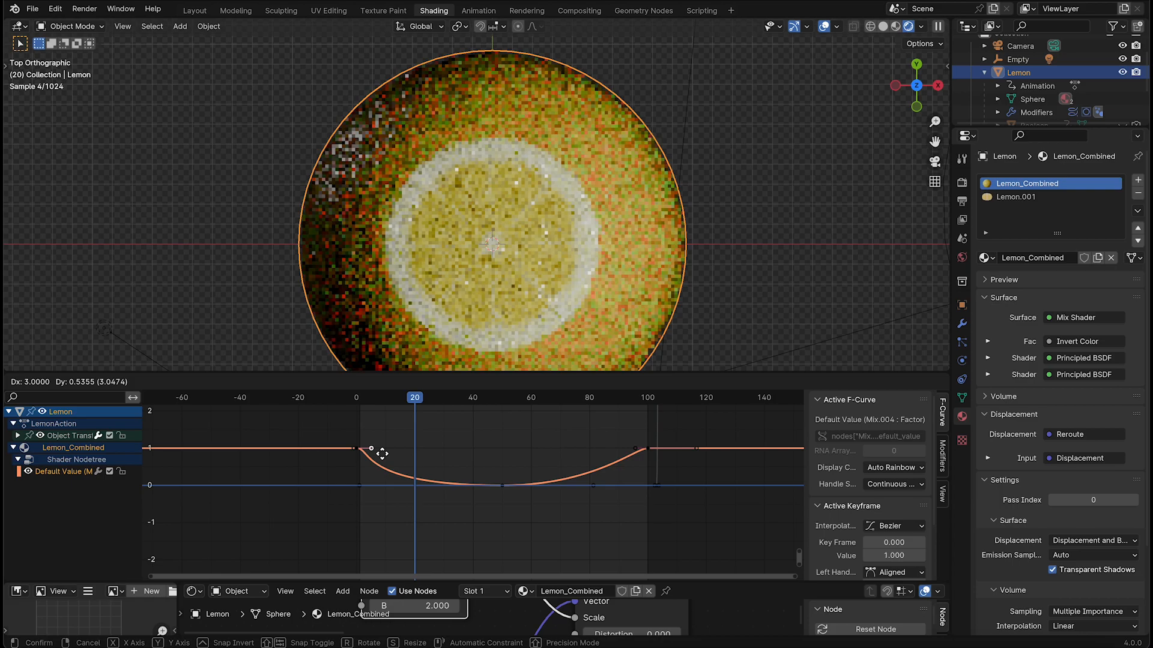
left_click(382, 454)
left_click_drag(397, 403, 560, 438)
key("g")
key("x")
left_click(372, 449)
Extend the right handle of the frame 50 Factor key 19 frames along X, to about frame 100
left_click(487, 484)
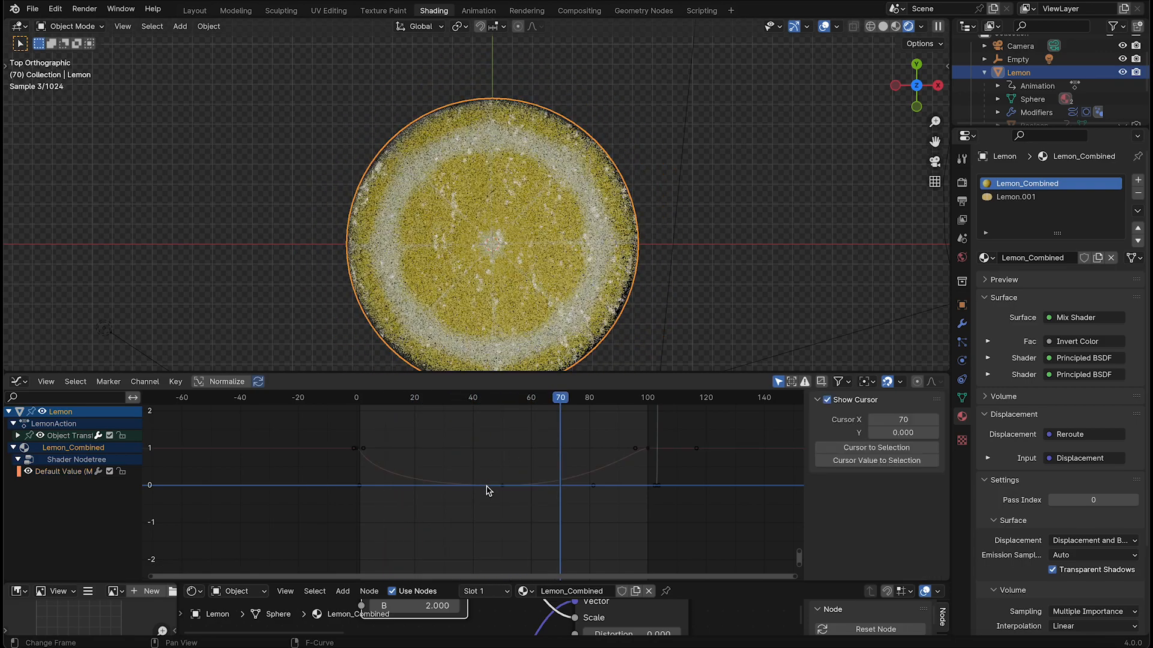
left_click_drag(514, 476, 496, 497)
left_click_drag(526, 453, 356, 508)
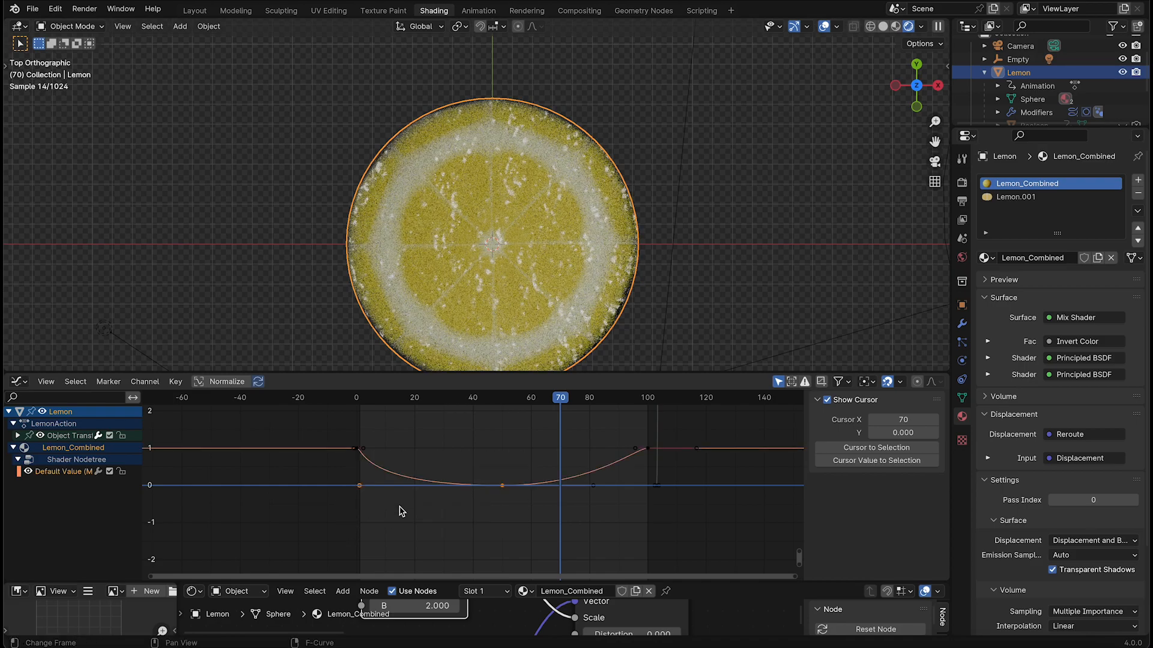
left_click(509, 491)
key("a")
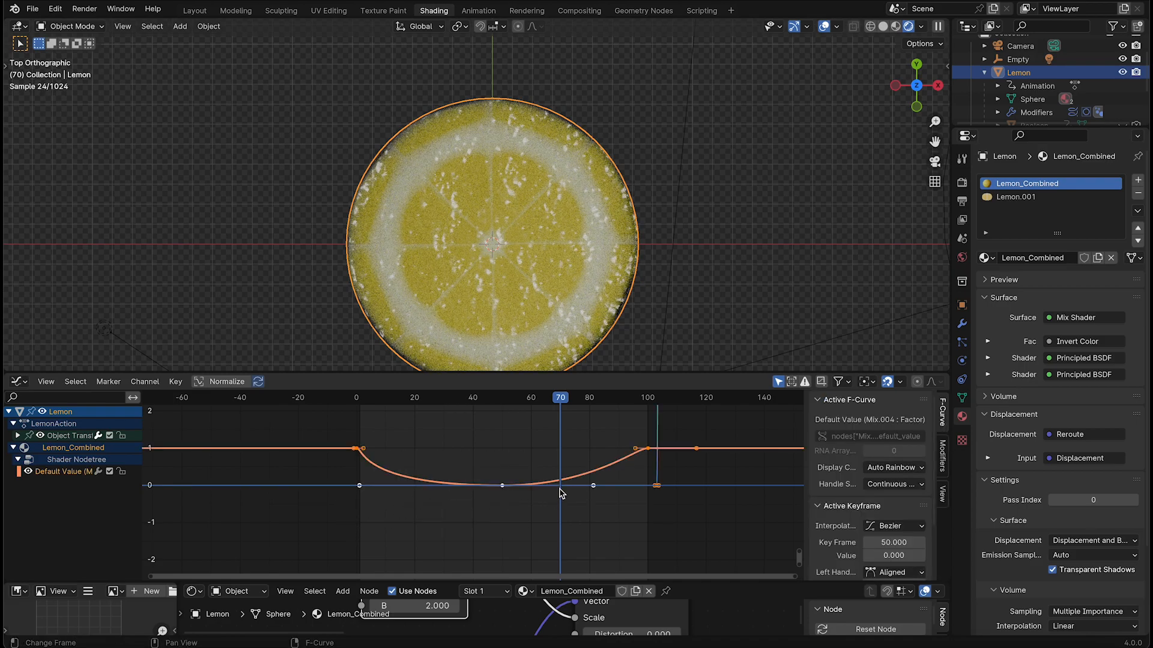
left_click(597, 488)
key("g")
key("x")
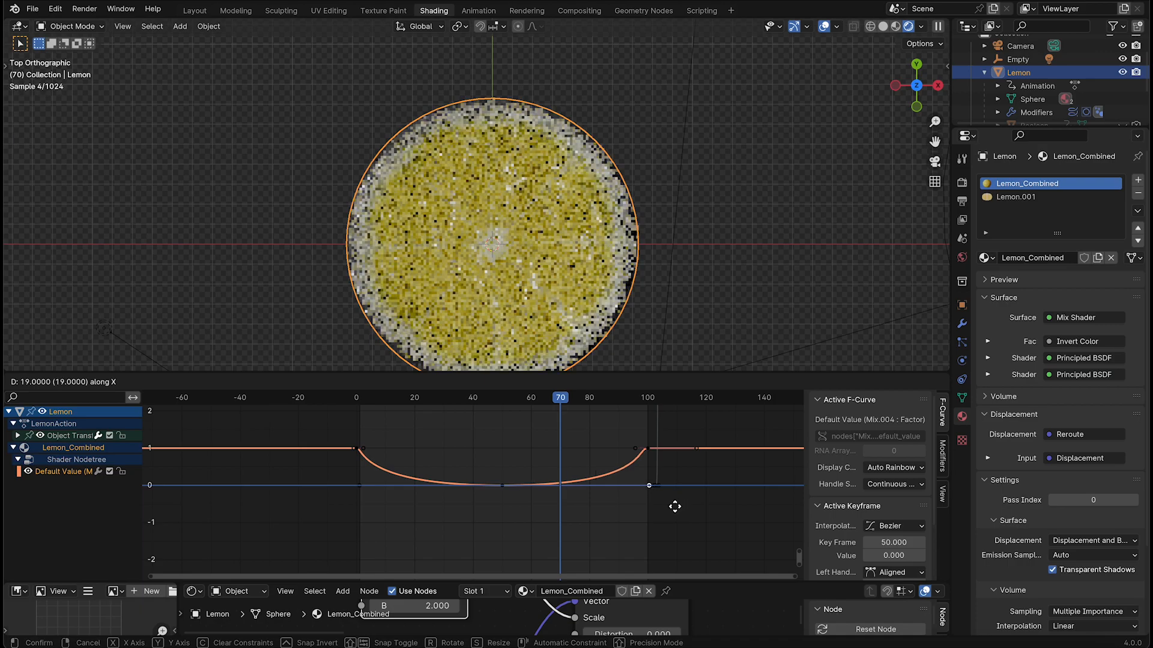
left_click(675, 507)
Shorten the frame 100 Factor key's left handle by 3 frames along X and go to frame 75
left_click(638, 449)
key("g")
key("x")
left_click(642, 448)
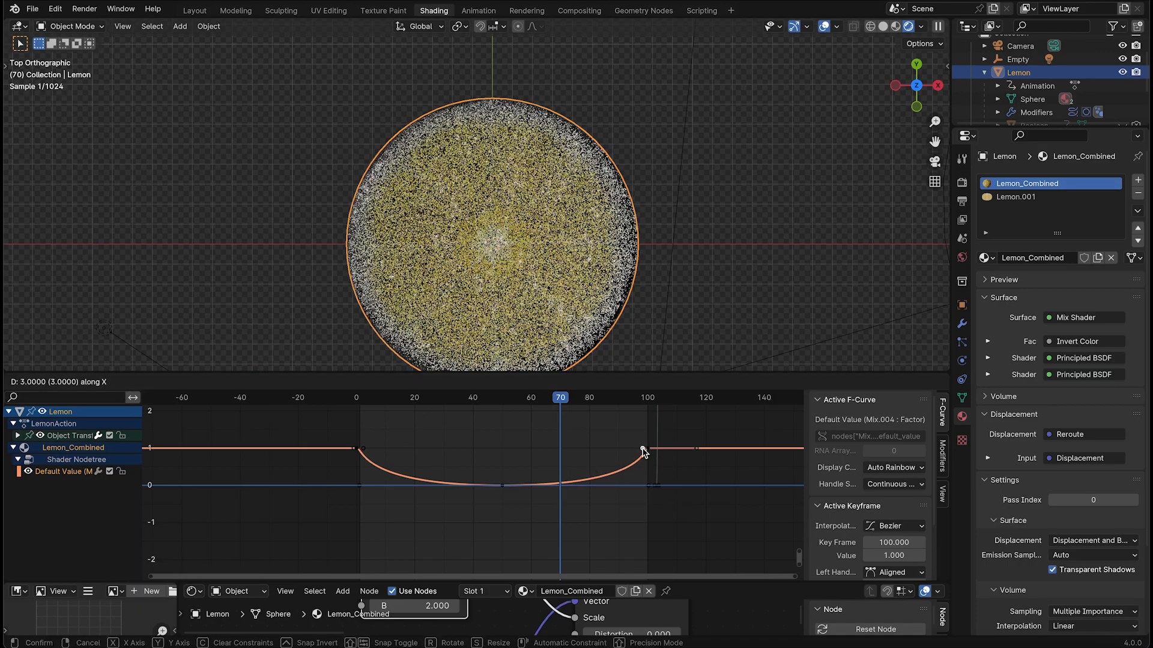
mouse_move(569, 397)
left_mouse_down()
mouse_move(598, 398)
mouse_move(575, 398)
left_mouse_up()
Switch the 3D viewport to the camera view and play the opening frames of the slicing animation
left_click(687, 290)
key("grave")
left_click(635, 326)
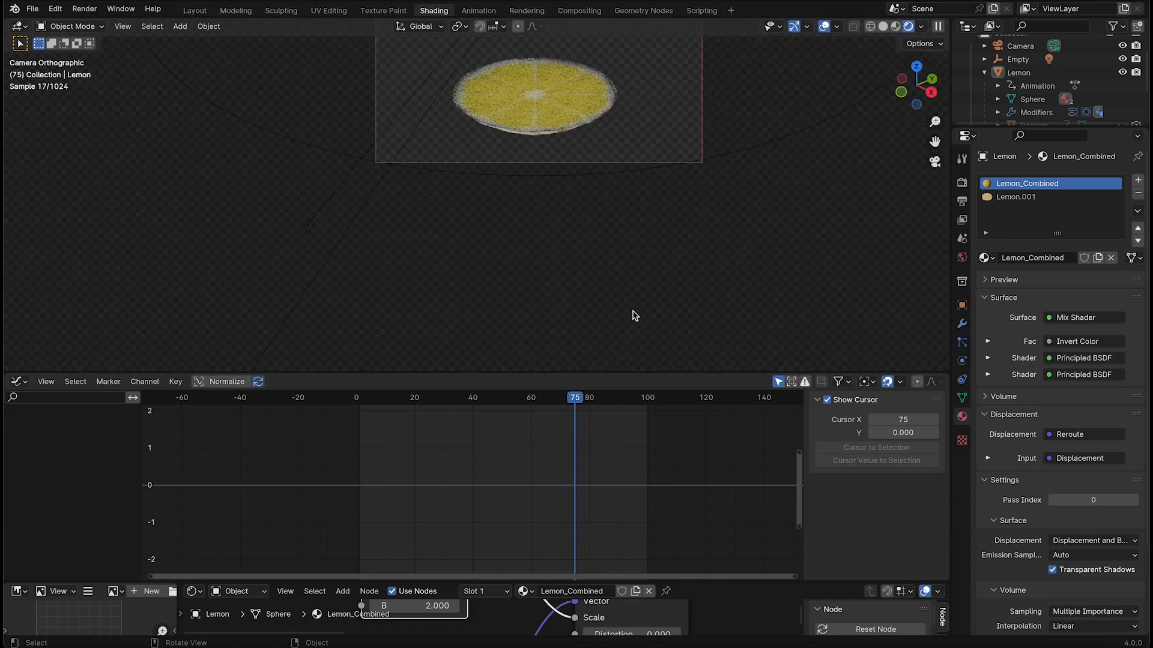
left_click_drag(574, 399, 368, 399)
middle_click_drag(538, 177, 522, 308, "shift")
key("space")
key("space")
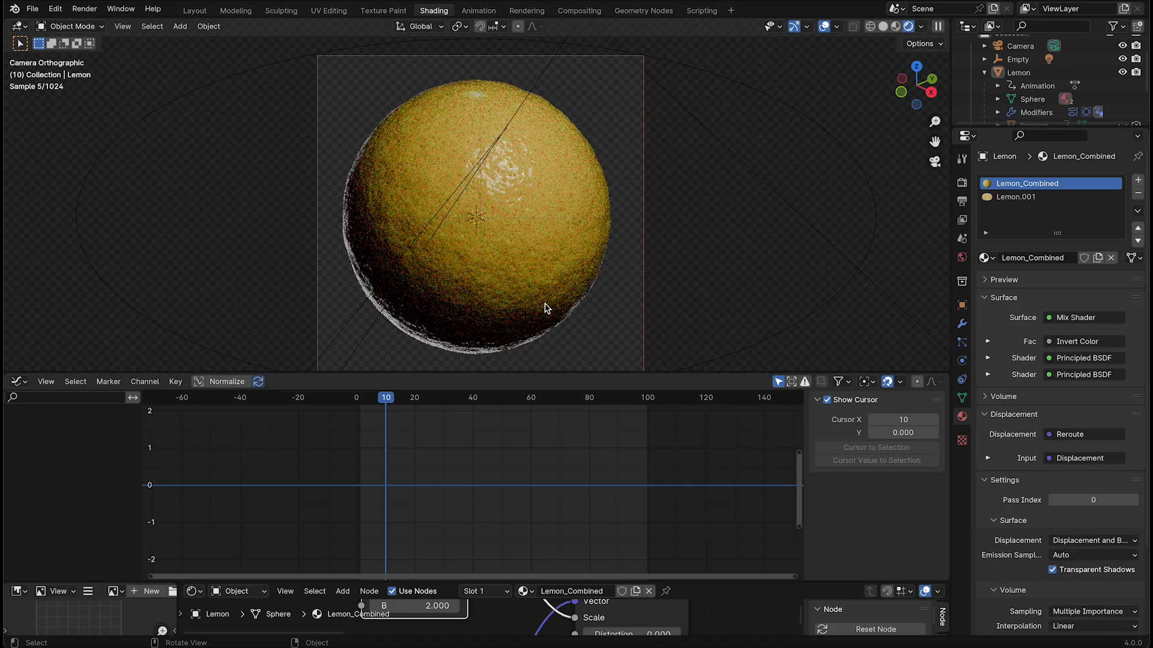
Save the file and switch the 3D viewport to Material Preview shading
key("ctrl+s")
key("z")
left_click(544, 375)
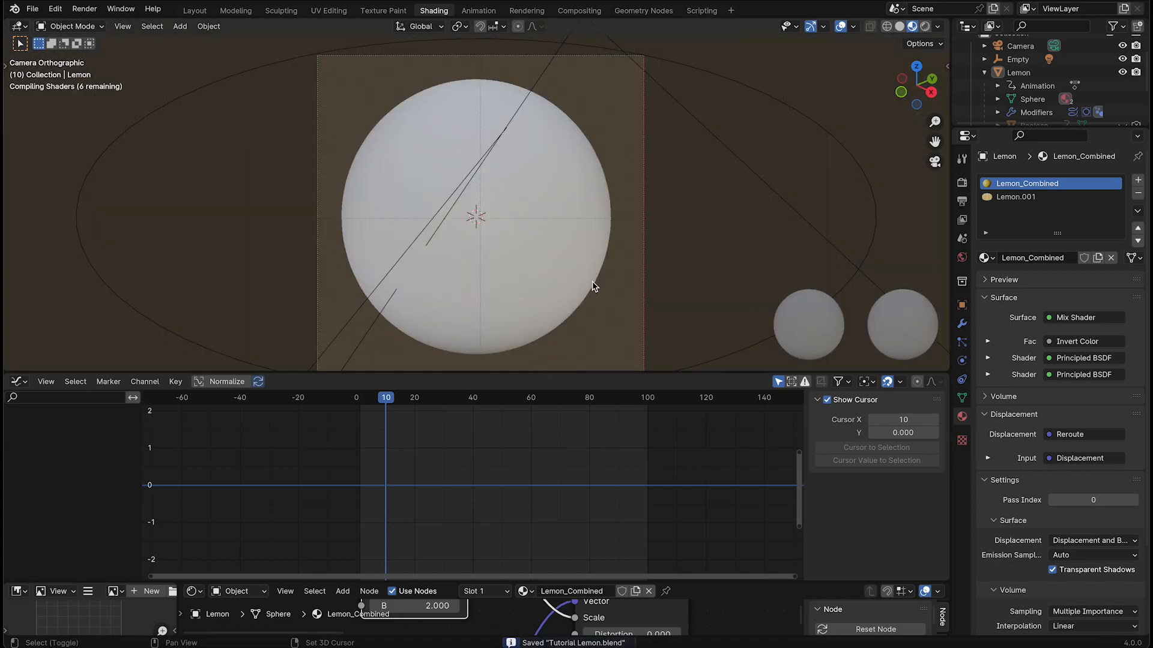
Play the slicing animation from frame 6 in Material Preview through the camera
left_click(373, 408)
key("space")
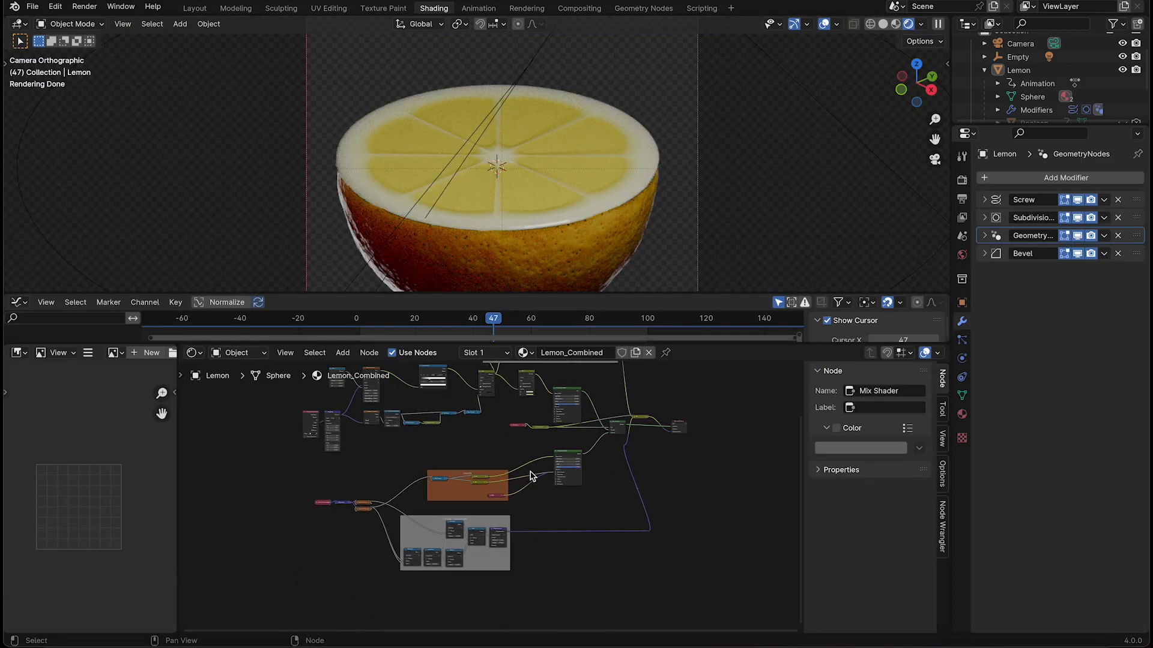
scroll(471, 461, "up", 4)
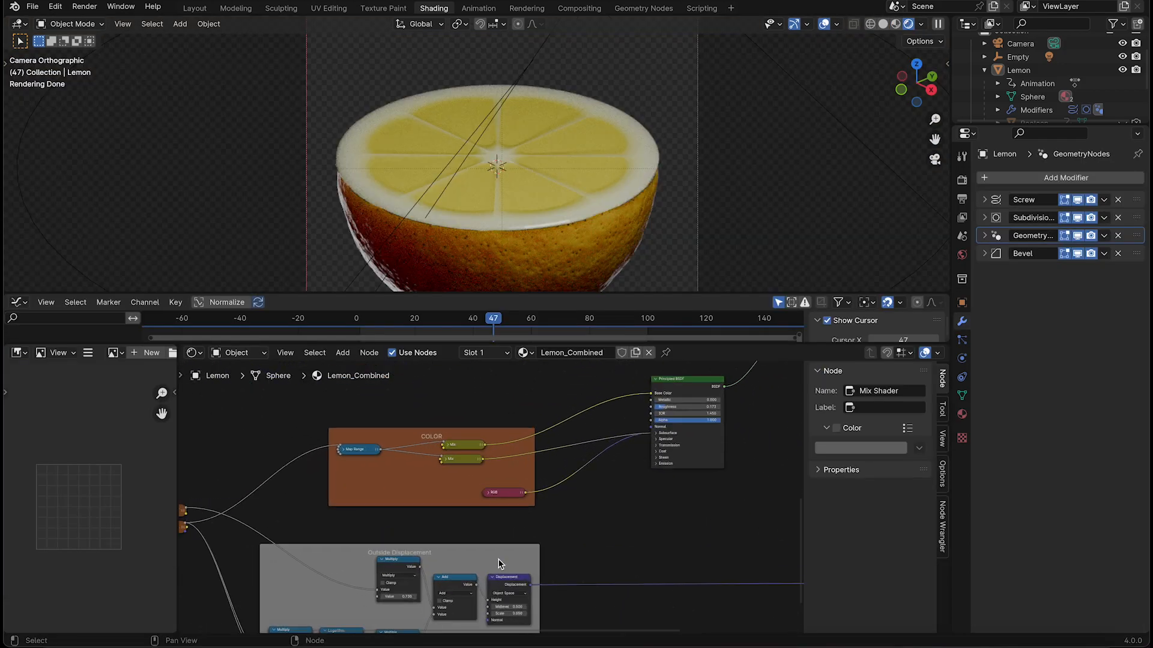
Preview on the lemon the black-based Mix node that feeds the inside material's displacement nodes
left_click(484, 410)
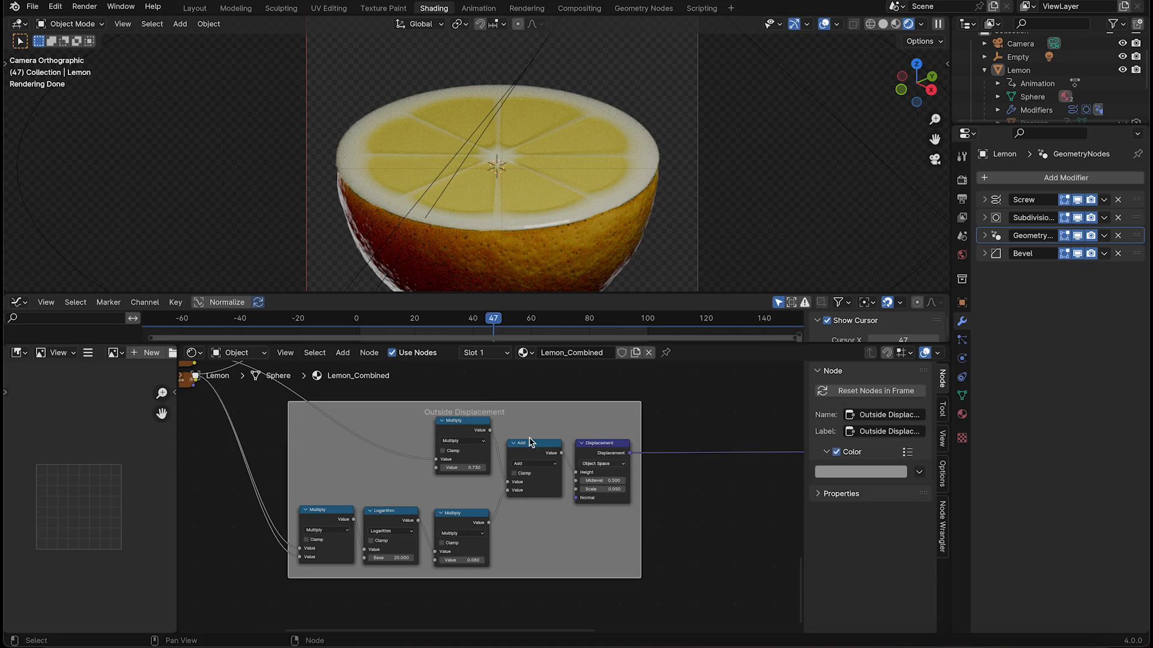
scroll(403, 491, "down", 3)
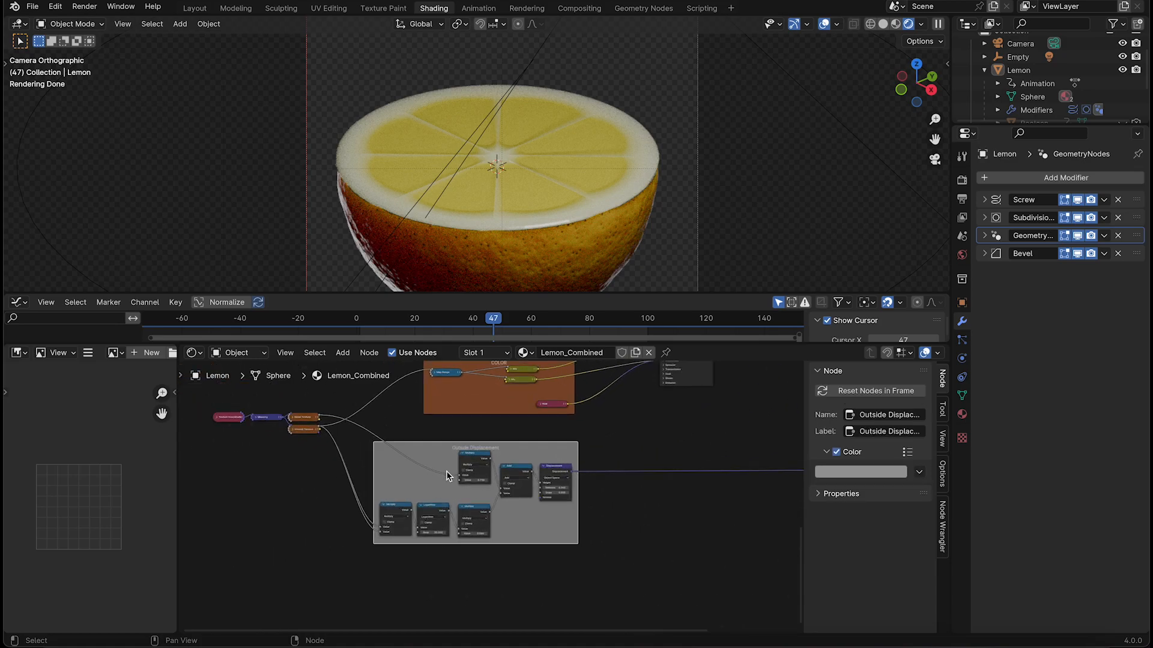
scroll(547, 499, "down", 3)
middle_click_drag(661, 413, 604, 629)
scroll(528, 467, "up", 7)
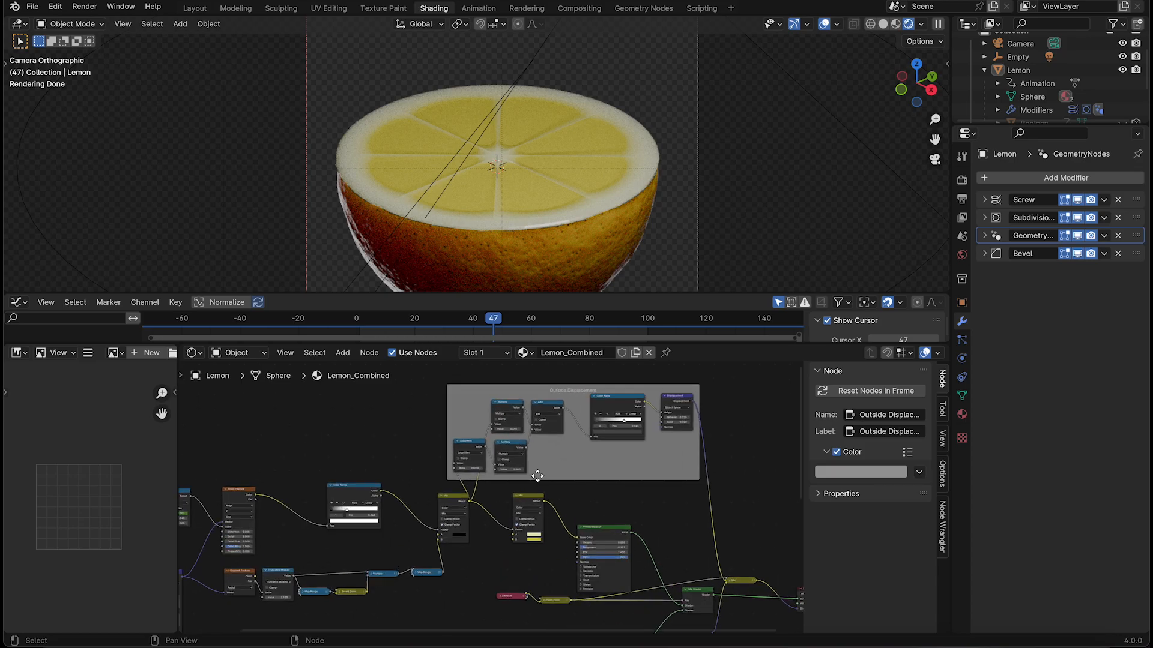
middle_click_drag(528, 467, 420, 530)
left_click_drag(412, 383, 490, 378)
middle_click_drag(393, 543, 647, 460)
scroll(495, 497, "up", 4)
left_click(425, 508, "ctrl+shift")
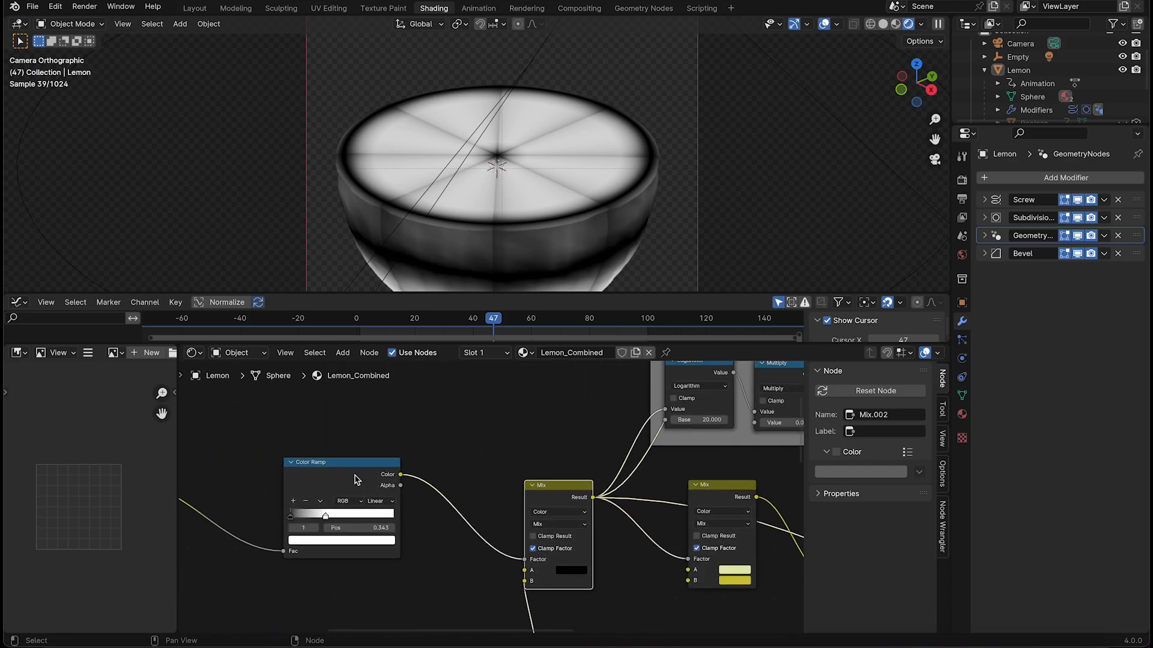
Examine the connections from the Color Ramp and Mix nodes into the inside's Logarithm, Multiply, Add and Displacement nodes
middle_click_drag(357, 479, 399, 430)
scroll(654, 436, "down", 5)
scroll(537, 499, "up", 3)
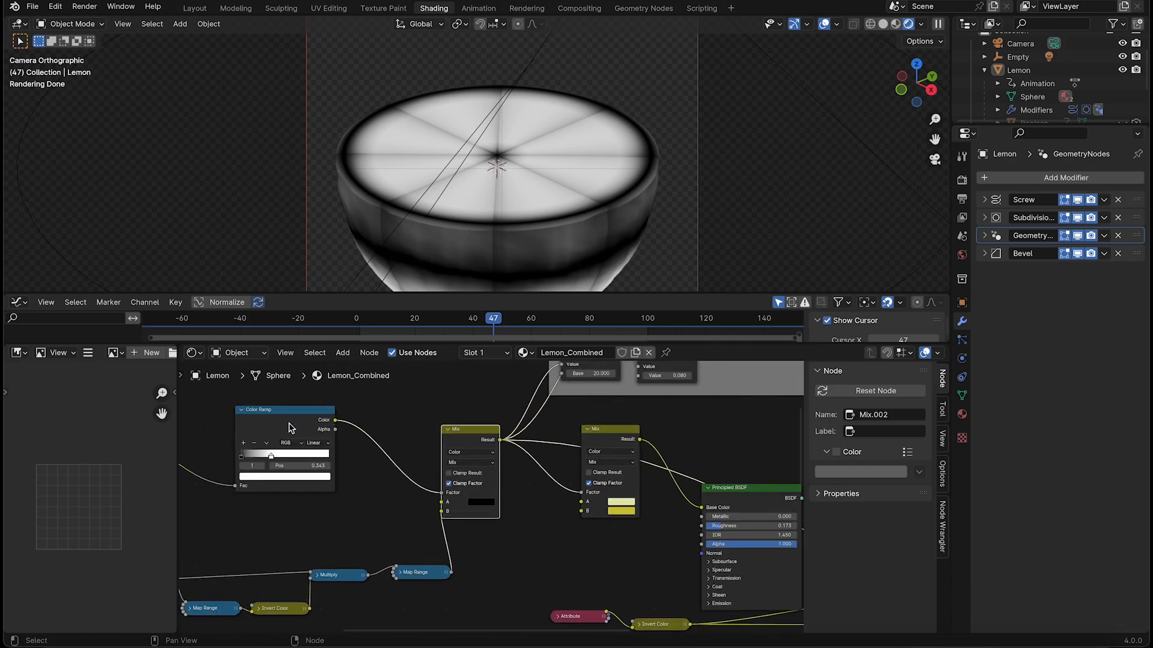
middle_click_drag(342, 448, 748, 437)
middle_click_drag(669, 444, 285, 541)
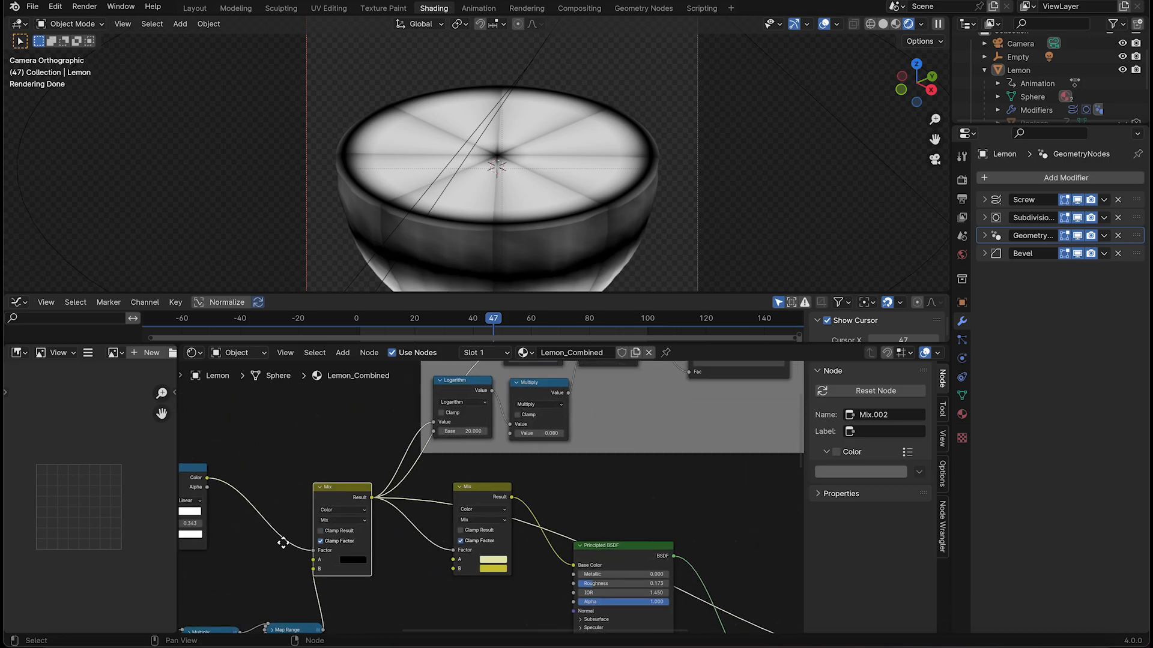
middle_click_drag(530, 445, 419, 543)
scroll(420, 544, "up", 2)
middle_click_drag(405, 474, 398, 508)
scroll(400, 526, "up", 2)
scroll(424, 517, "down", 1)
middle_click_drag(637, 504, 527, 517)
middle_click_drag(422, 514, 471, 503)
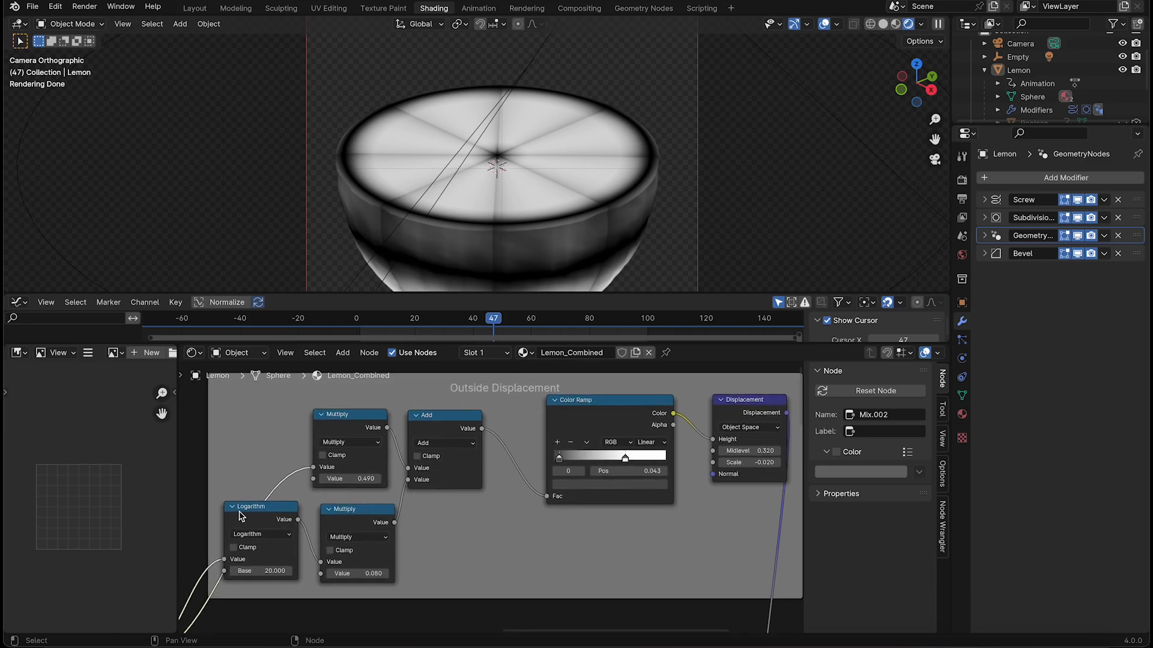
middle_click_drag(276, 507, 454, 490)
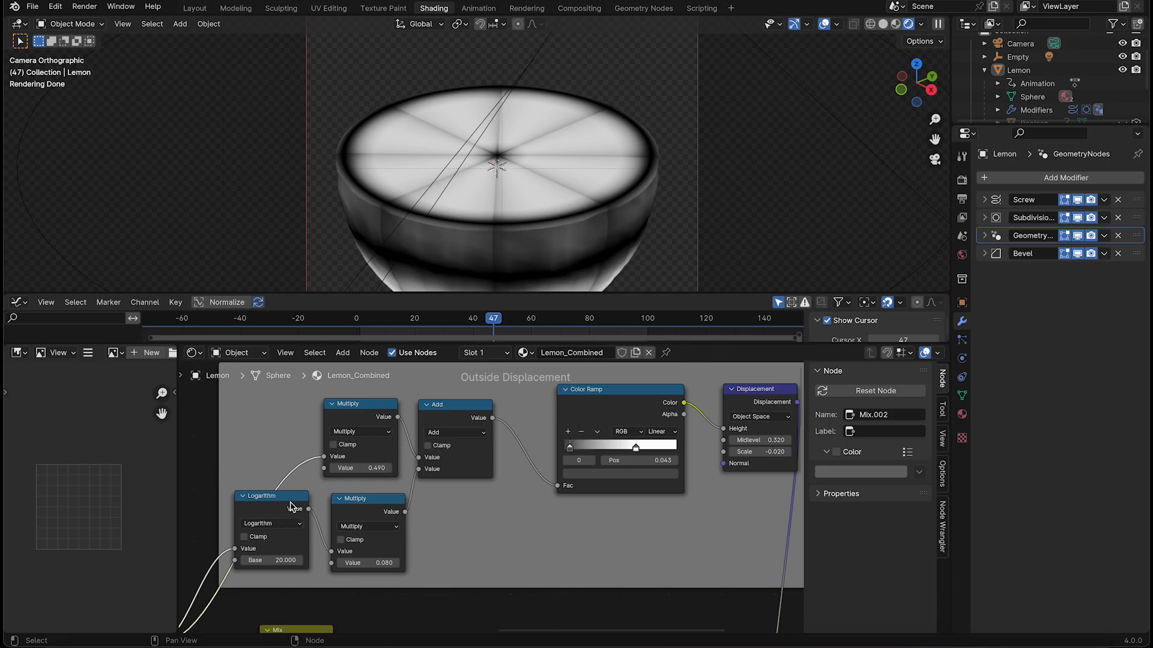
Shift the Logarithm node and the Multiply node with value 0.080 slightly right within the inside's displacement frame
left_click_drag(359, 509, 397, 513)
left_click_drag(280, 511, 325, 516)
middle_click_drag(237, 561, 386, 491)
middle_click_drag(509, 461, 355, 530)
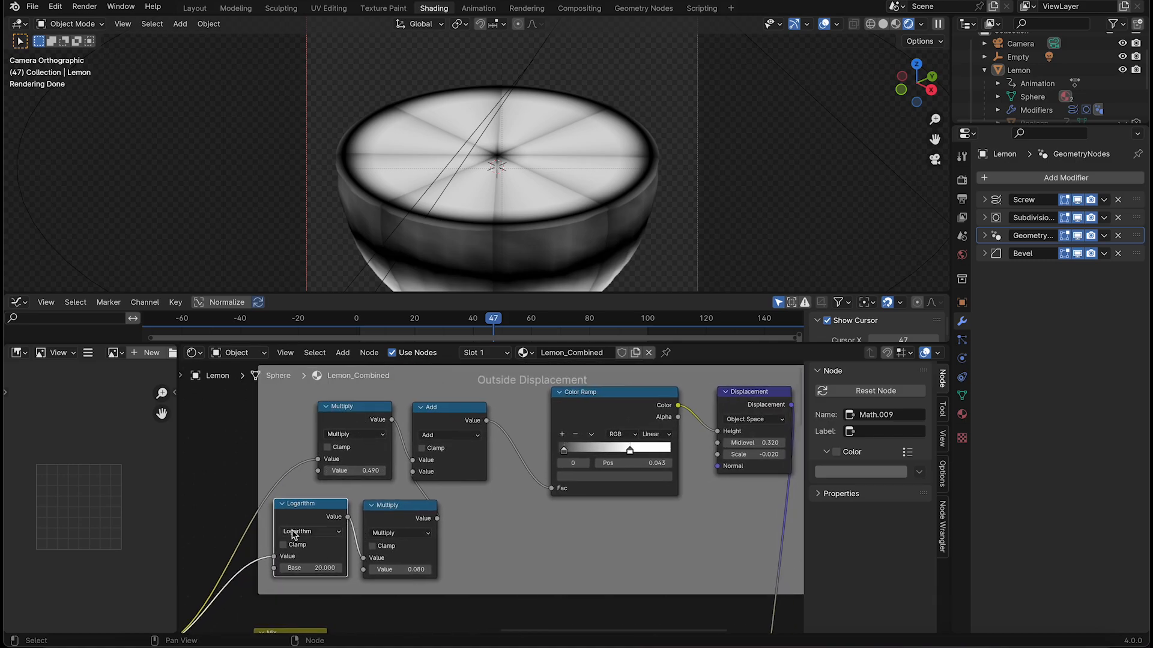
Preview on the lemon the output of the Color Ramp connected to the inside's Displacement node
middle_click_drag(640, 449, 541, 456)
left_click(525, 416)
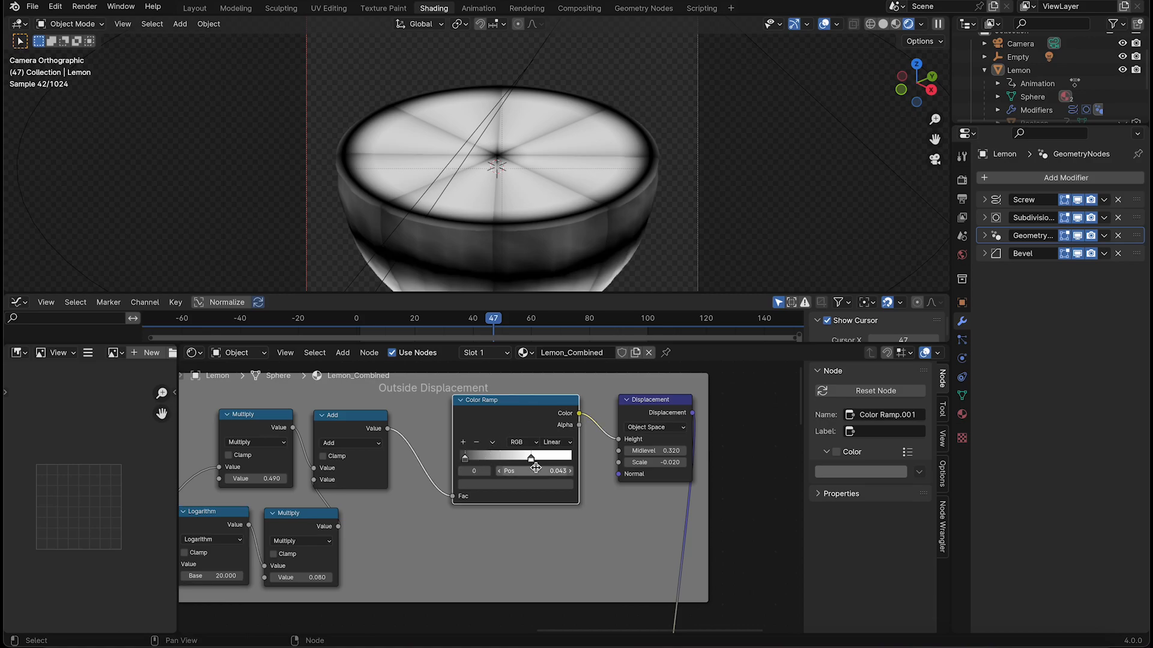
scroll(539, 452, "up", 1)
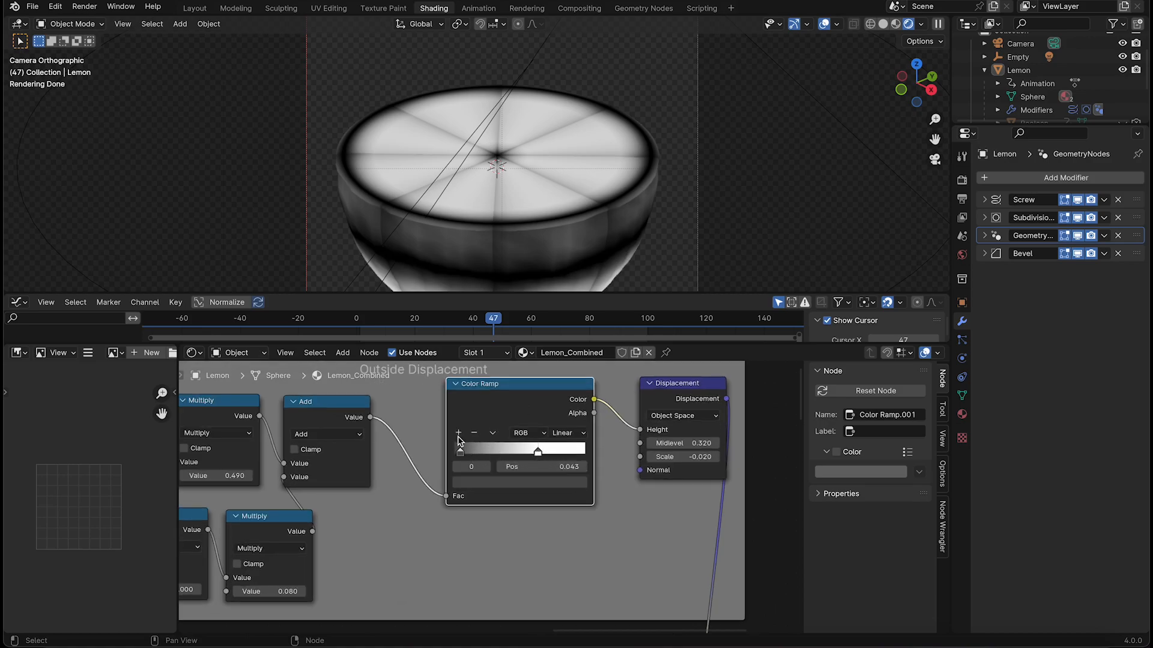
left_click(463, 453)
middle_click_drag(623, 413, 609, 415)
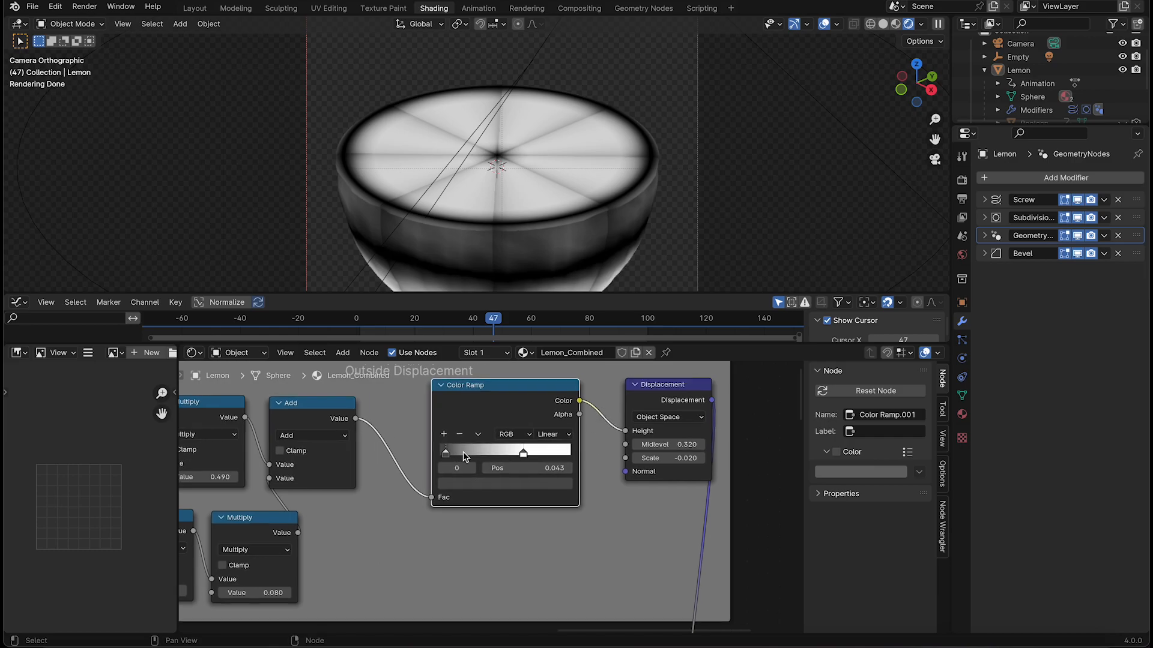
left_click(502, 394, "ctrl+shift")
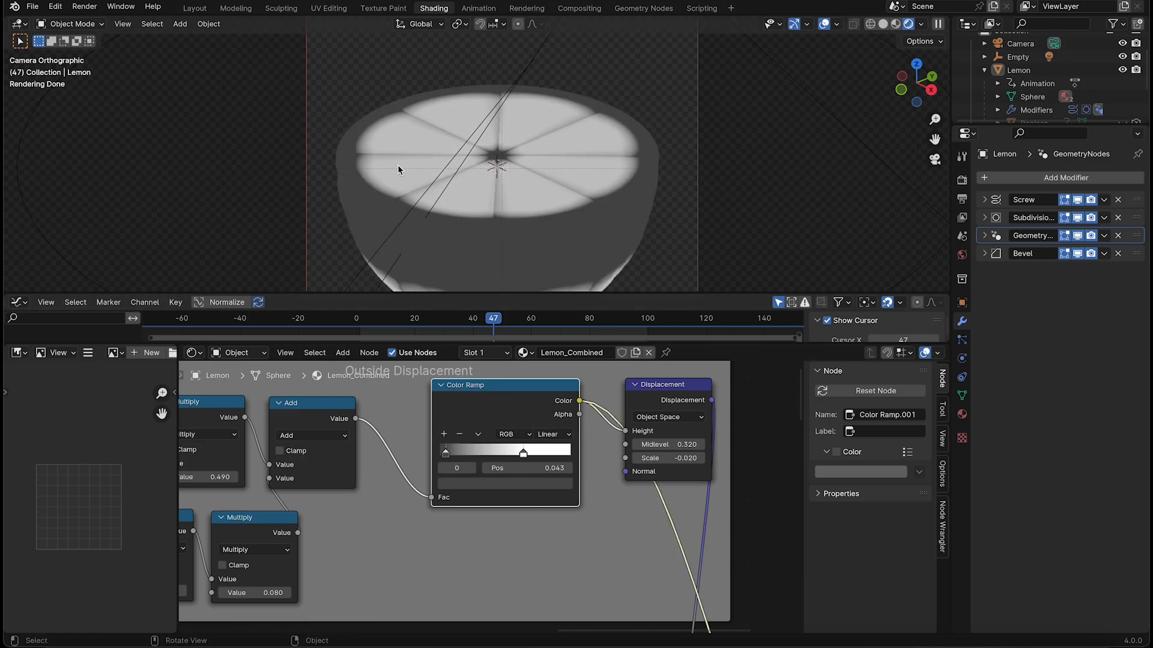
Preview the output of the inside's Displacement node with Midlevel 0.320 and Scale -0.020
middle_click_drag(722, 427, 602, 423)
scroll(595, 390, "up", 1)
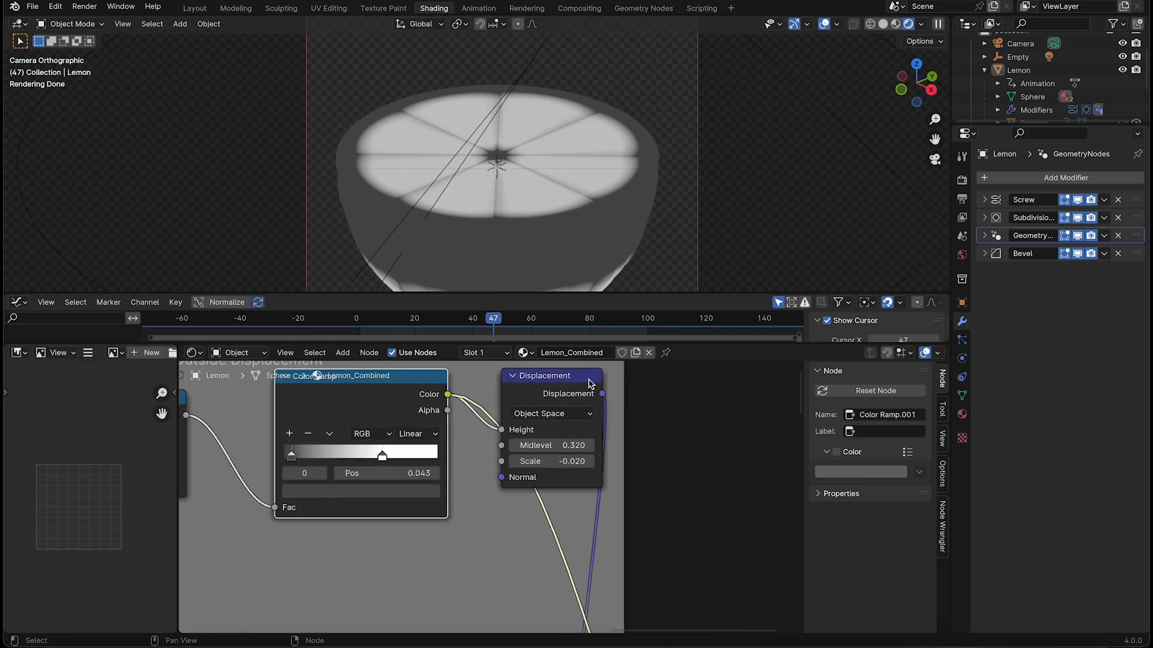
left_click(582, 395, "ctrl+shift")
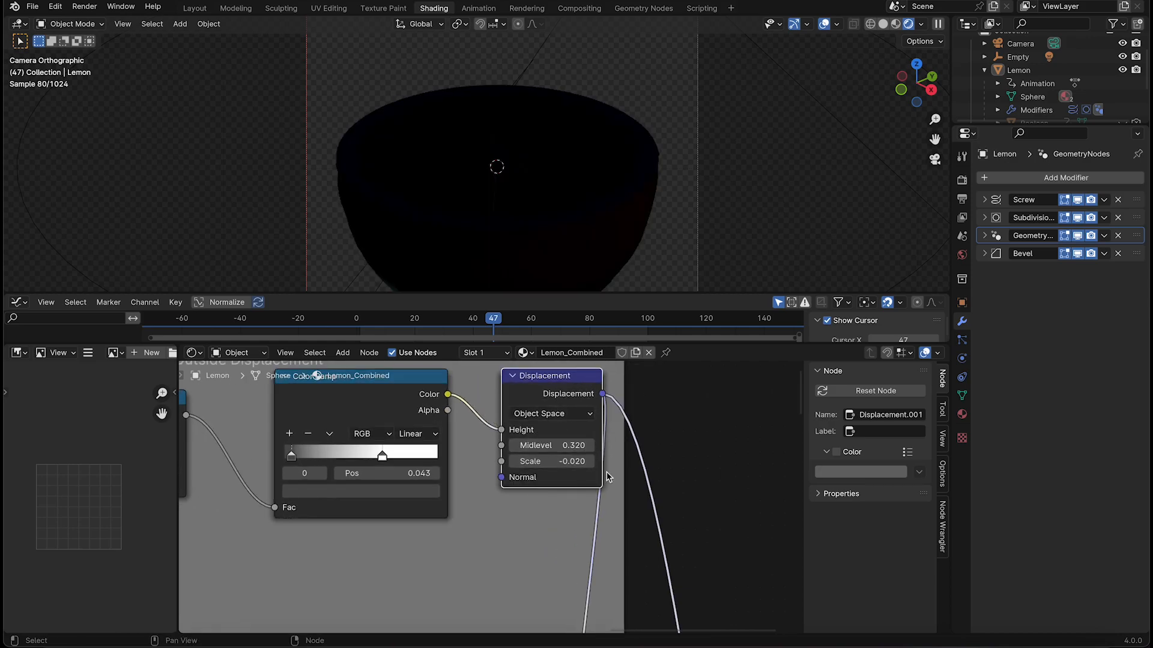
Expand the collapsed Mix node feeding the Material Output's Displacement and move it slightly up and to the right
scroll(608, 477, "down", 2)
middle_click_drag(615, 547, 643, 399)
scroll(608, 557, "down", 3)
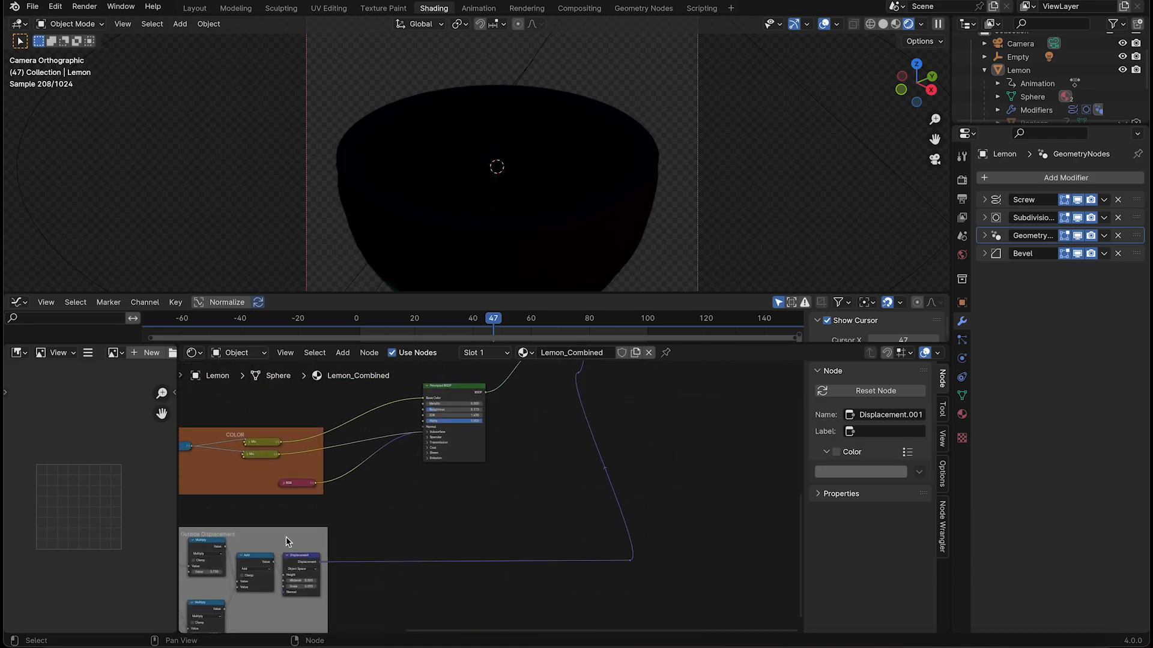
middle_click_drag(287, 542, 385, 486)
middle_click_drag(710, 418, 586, 621)
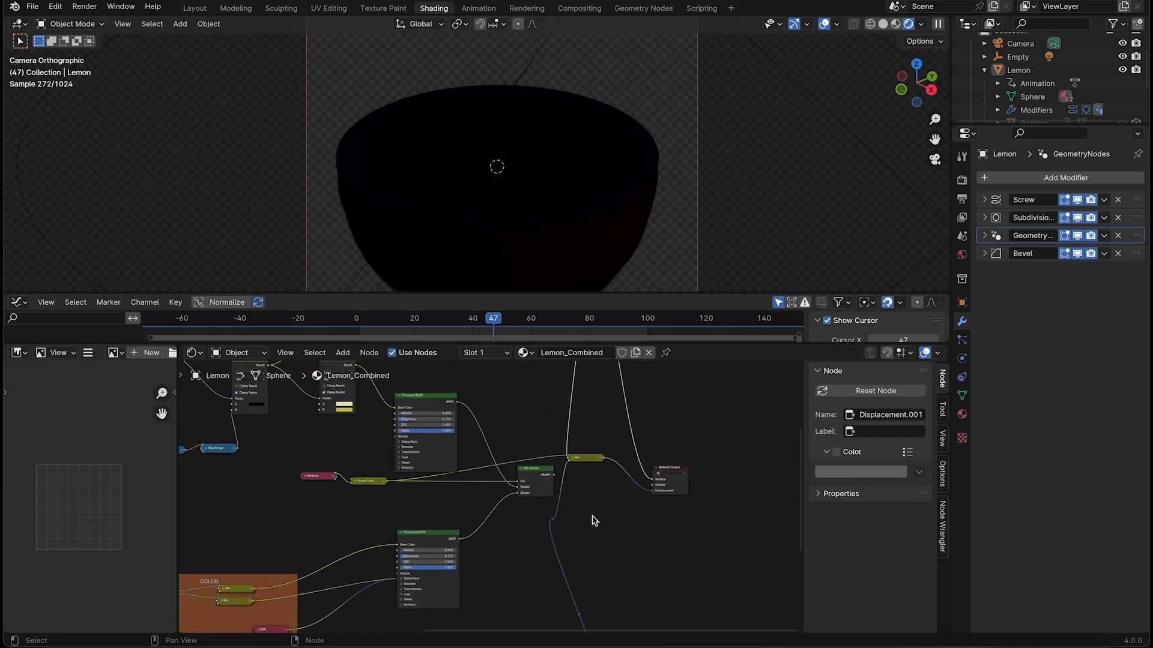
middle_click_drag(620, 419, 496, 469)
scroll(574, 546, "up", 2)
left_click(457, 455)
left_click_drag(469, 456, 491, 425)
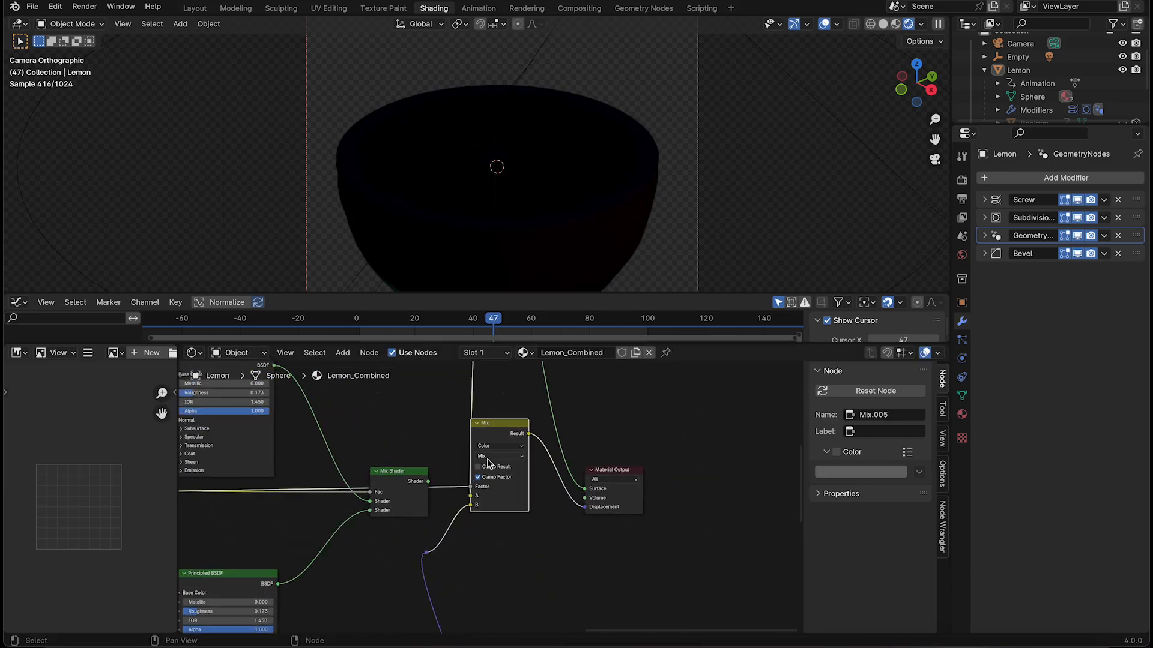
Preview on the lemon the Invert Color node that supplies the factor for the shader and displacement mixes
middle_click_drag(488, 462, 511, 481)
left_click(411, 512, "ctrl+shift")
middle_click_drag(500, 539, 558, 535)
middle_click_drag(489, 545, 845, 462)
scroll(523, 506, "up", 8)
middle_click_drag(282, 484, 507, 473)
left_click(404, 481)
left_click(404, 480)
left_click(427, 482, "ctrl+shift")
Preview the displacement Mix node's output and return the lemon preview to the Mix Shader
scroll(534, 487, "down", 1)
middle_click_drag(535, 487, 198, 487)
scroll(456, 484, "down", 2)
scroll(592, 477, "up", 2)
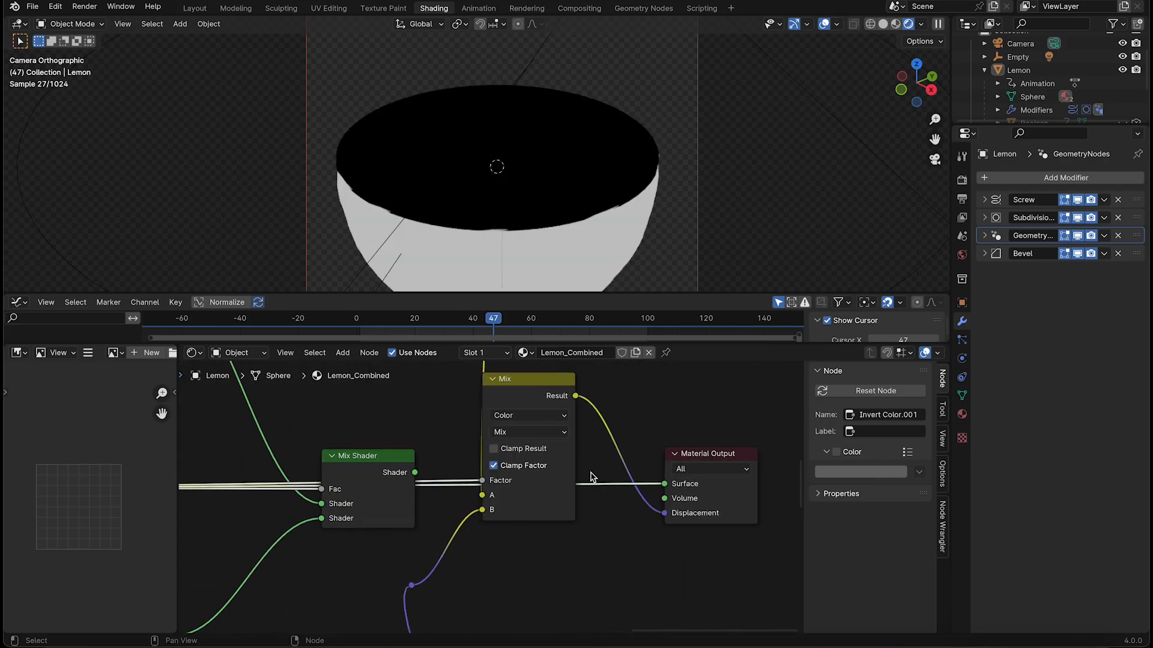
left_click(544, 389, "ctrl+shift")
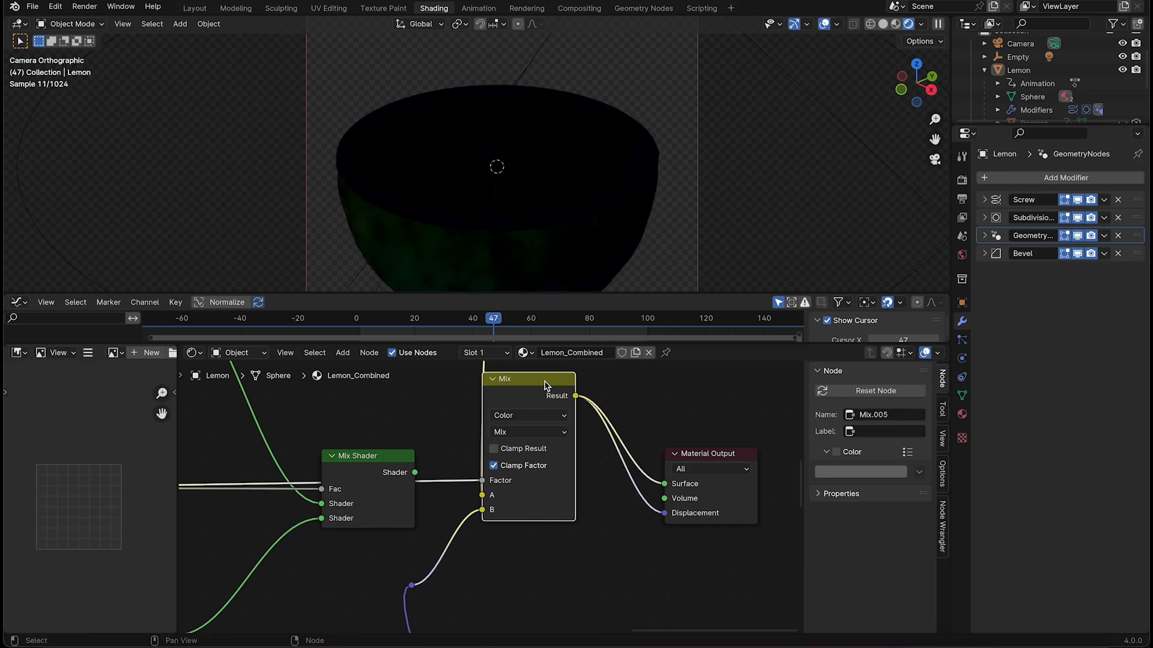
left_click(383, 465, "ctrl+shift")
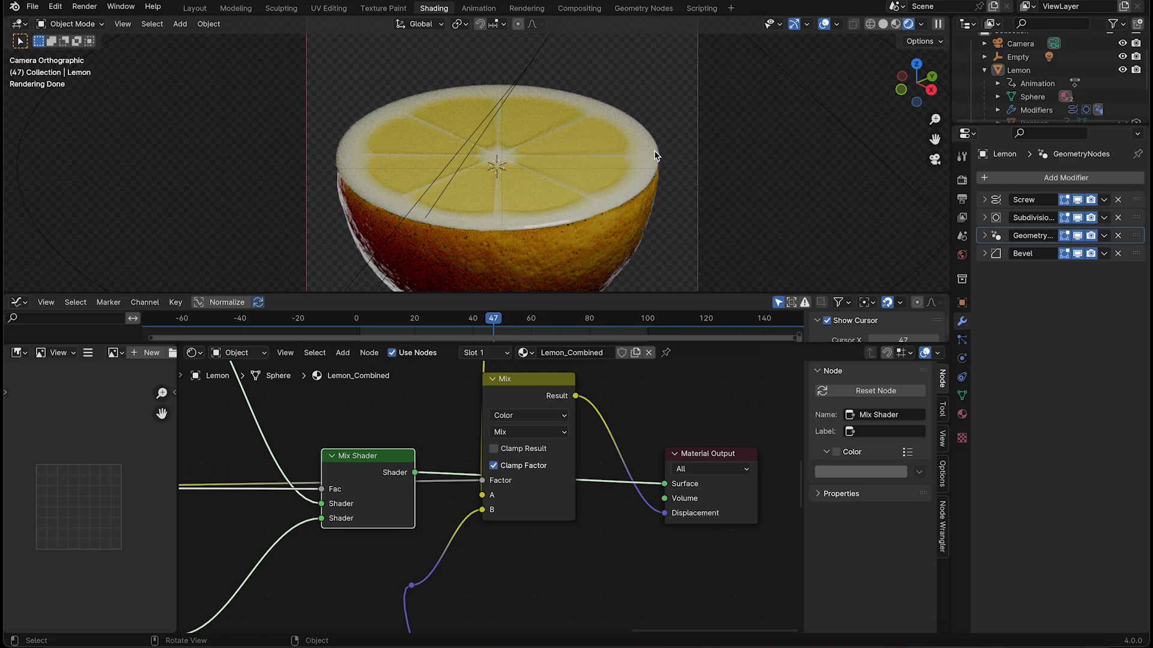
Trace the inside material's nodes from the Mix Shader back through its color Mix nodes to the Wave and Gradient Textures
scroll(622, 419, "down", 5)
middle_click_drag(510, 418, 633, 399)
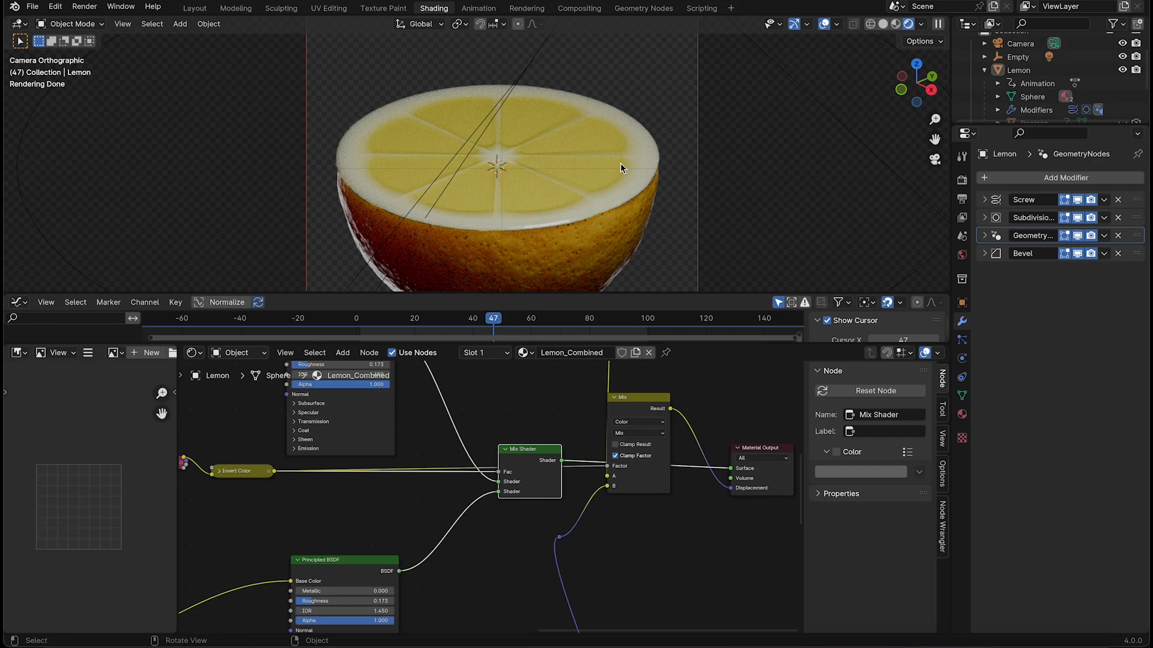
middle_click_drag(413, 428, 634, 504)
scroll(600, 445, "down", 4)
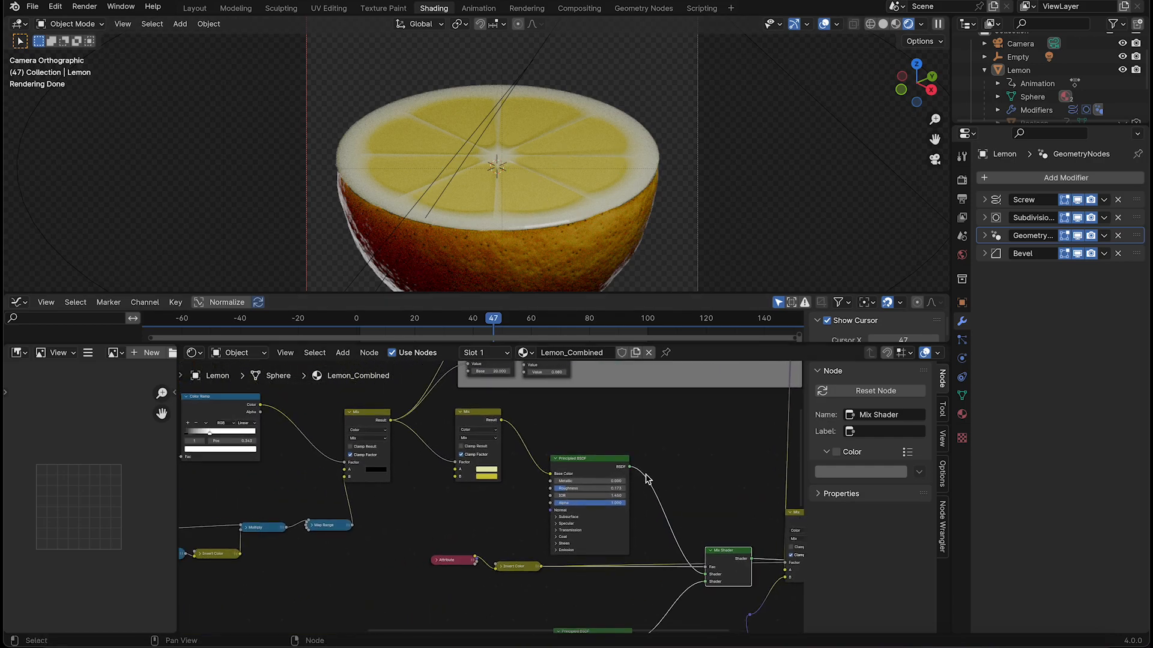
scroll(487, 401, "up", 3)
left_click(457, 398)
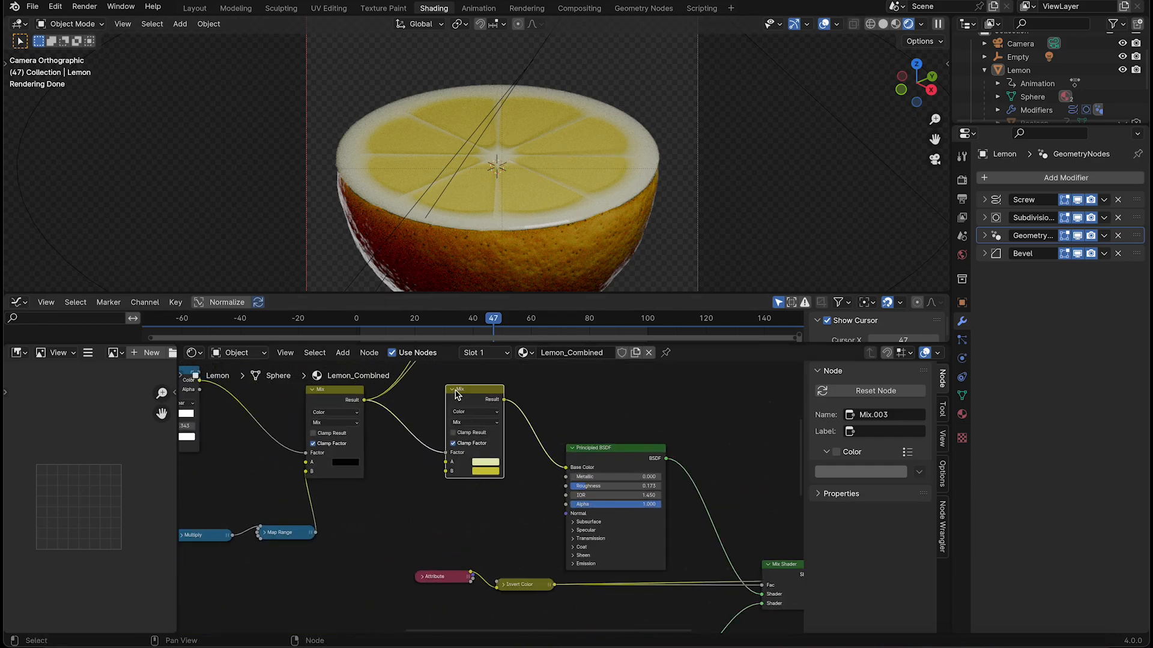
middle_click_drag(336, 445, 543, 471)
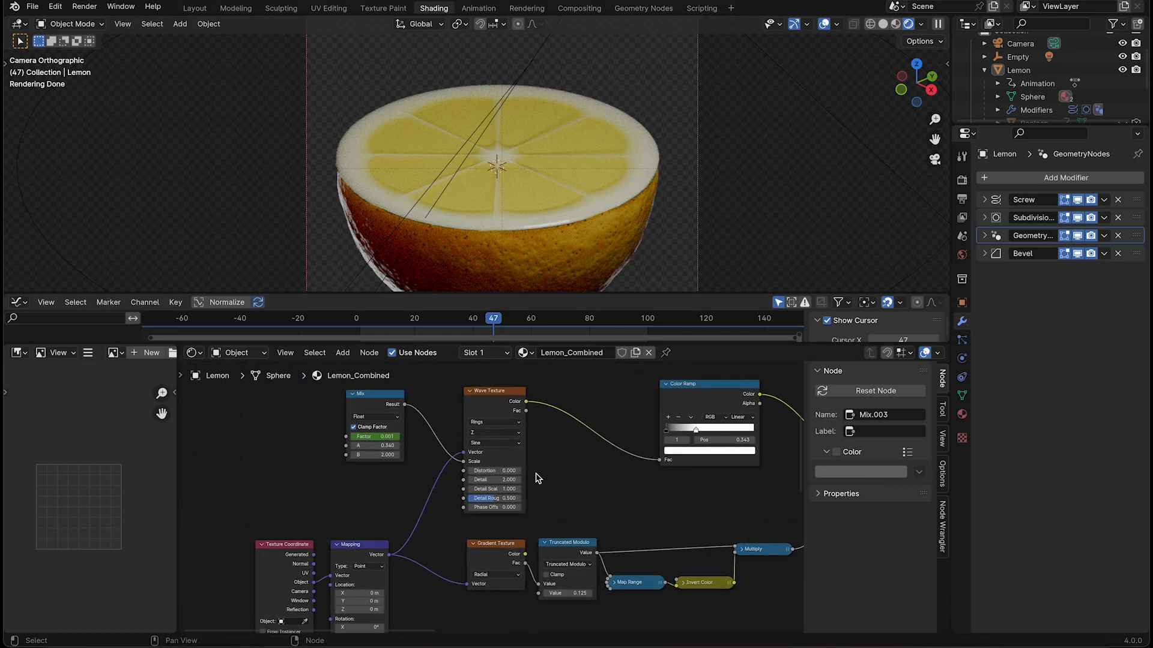
Try adjusting the second value of the Truncated Modulo node that repeats the radial Gradient Texture into lemon segments
scroll(489, 487, "up", 5)
middle_click_drag(574, 526, 614, 363)
middle_click_drag(653, 511, 499, 544)
left_click_drag(501, 513, 496, 514)
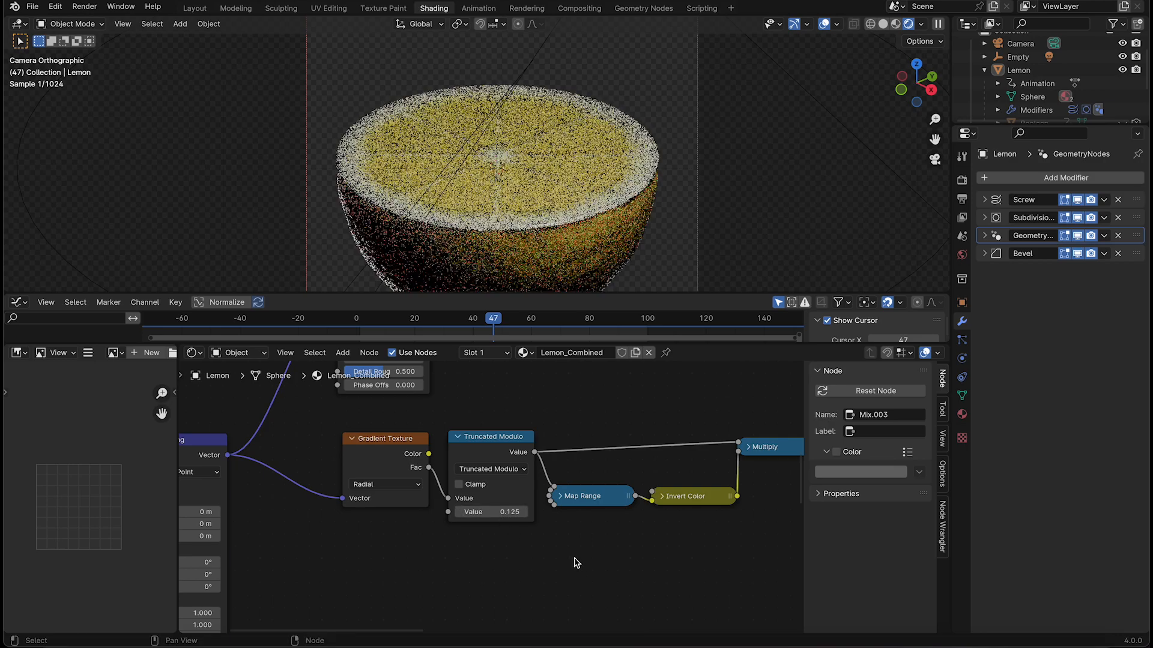
scroll(648, 505, "down", 10)
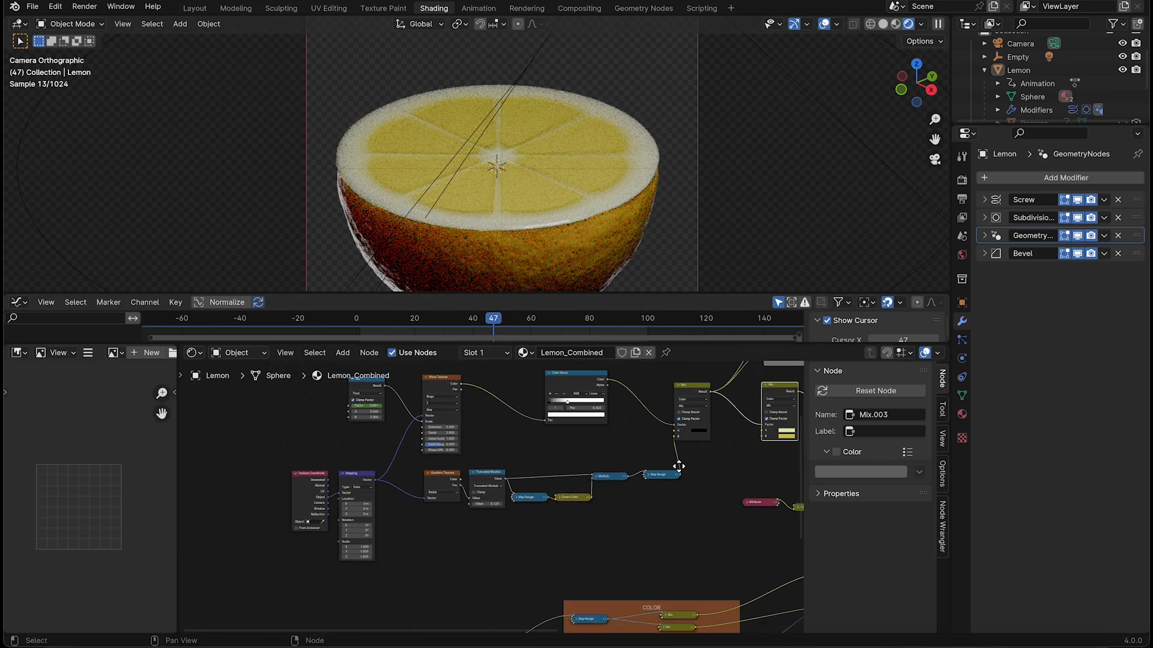